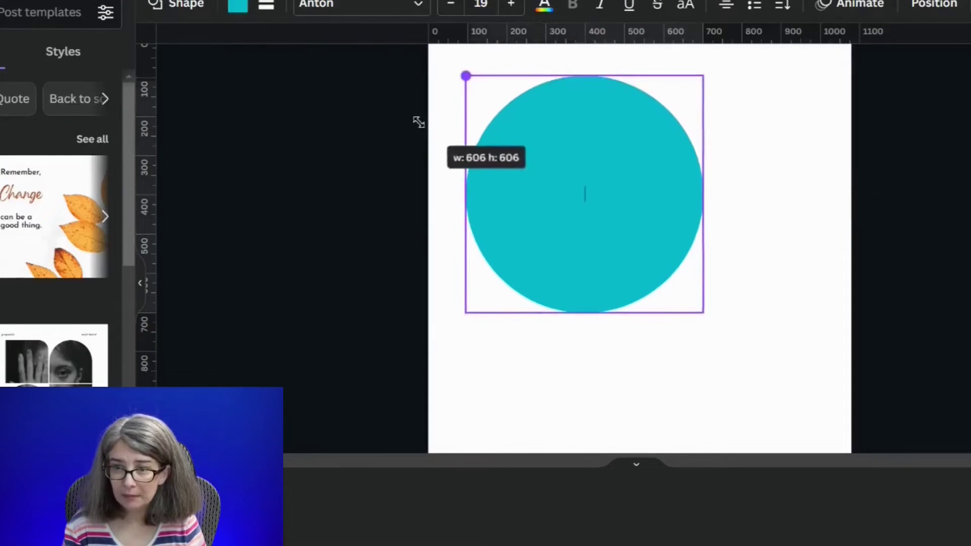
# - Move the teal circle onto the page's centre guide
pyautogui.moveTo(647, 260)
pyautogui.mouseDown()
pyautogui.moveTo(702, 284)
pyautogui.moveTo(652, 269)
pyautogui.mouseUp()
pyautogui.click(823, 275)
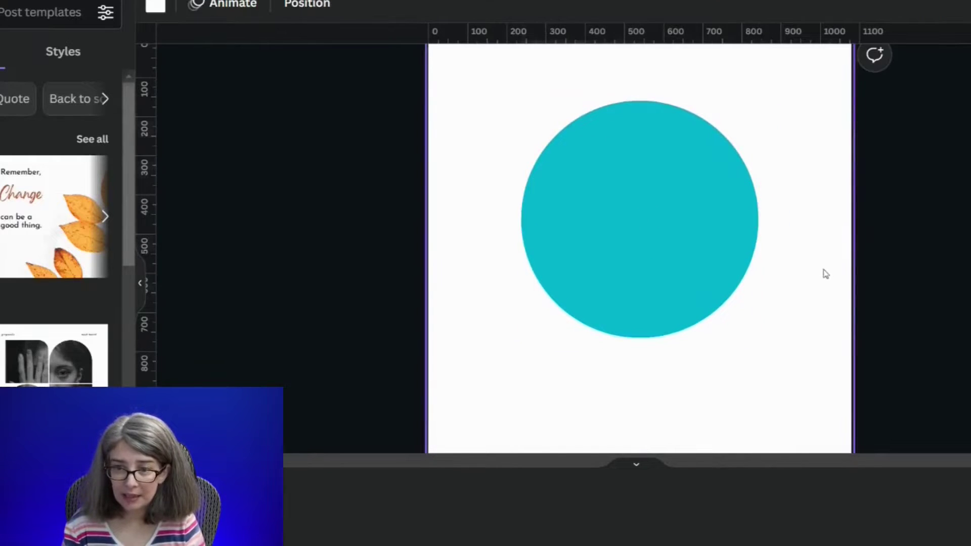
pyautogui.click(636, 233)
pyautogui.click(572, 412)
# - Add the word 'circle' inside the circle, enlarged to size 57.7
pyautogui.doubleClick(596, 332)
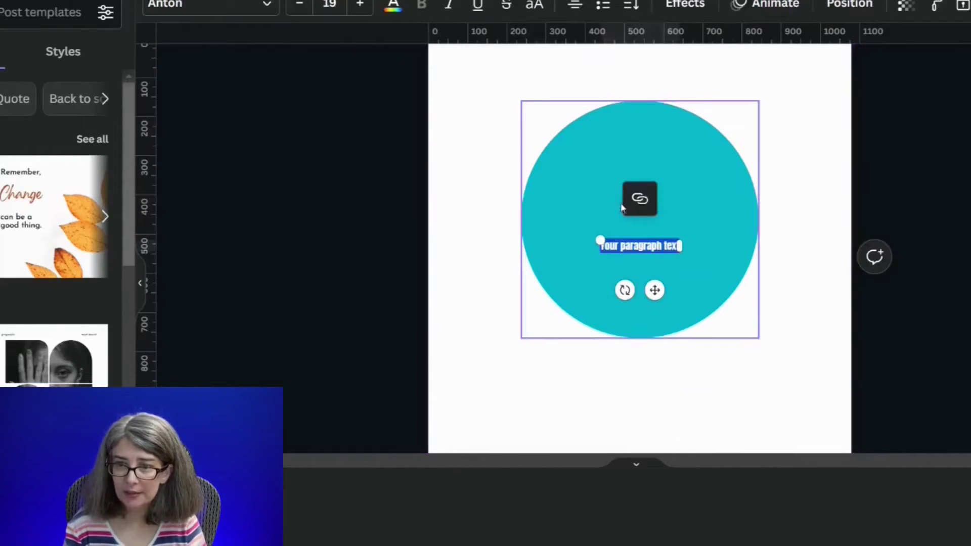
pyautogui.moveTo(600, 240); pyautogui.dragTo(440, 194)
pyautogui.write('circle')
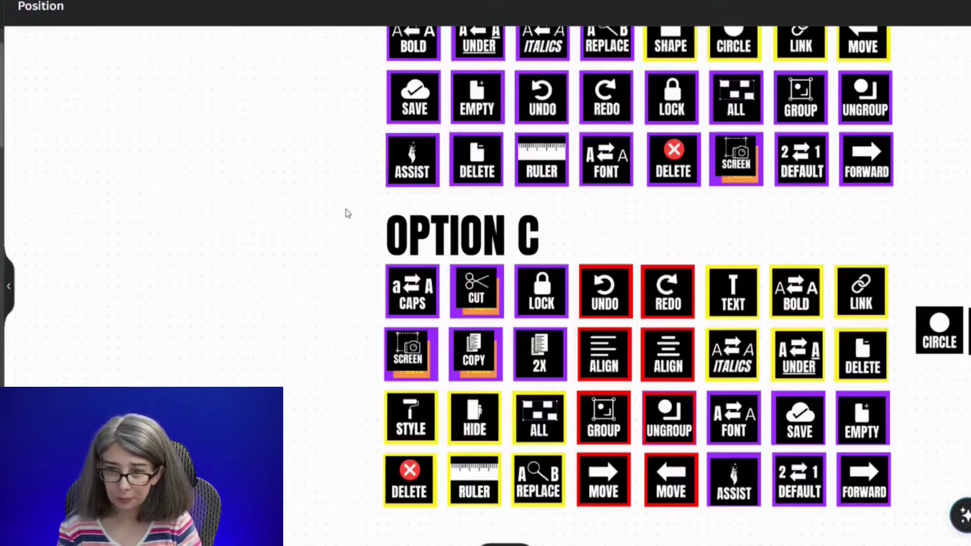
# - Marquee-select the Option C heading together with all its icon tiles
pyautogui.moveTo(350, 227); pyautogui.dragTo(910, 524)
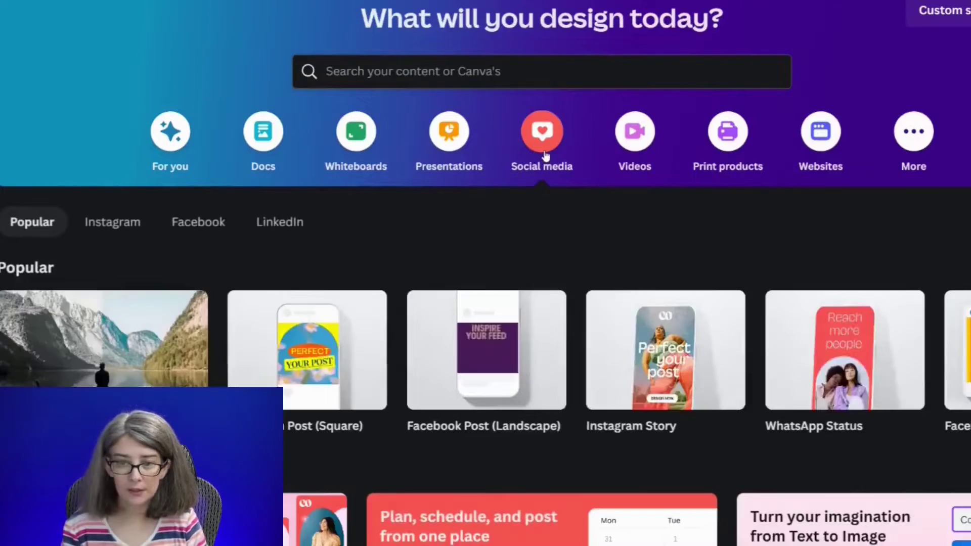
# - Start a blank social media post and add pages 2 and 3, making page 3 yellow
pyautogui.click(324, 358)
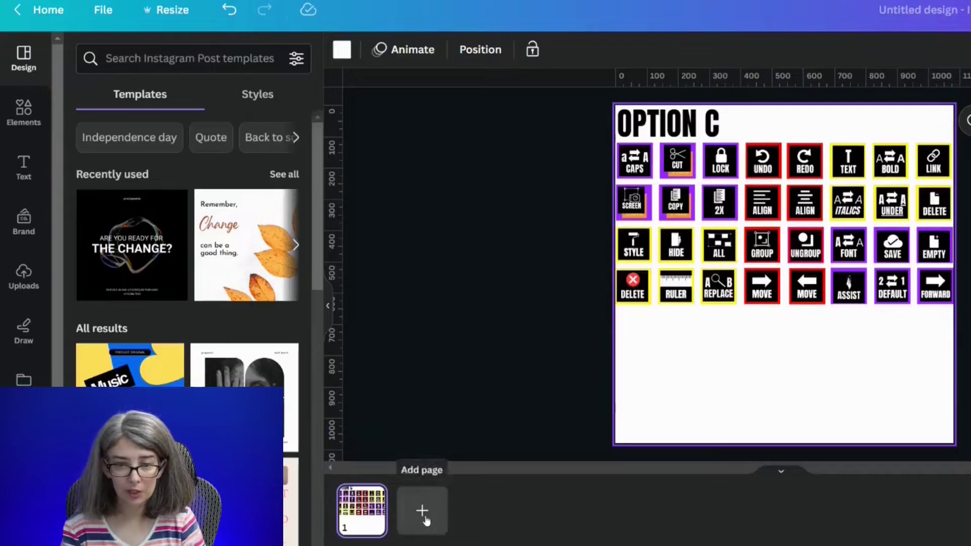
pyautogui.click(424, 512)
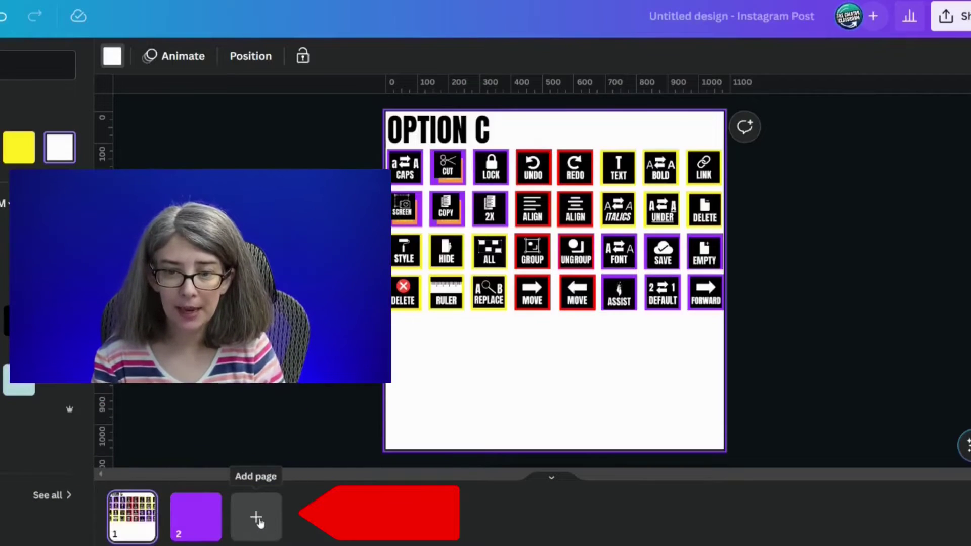
pyautogui.click(258, 522)
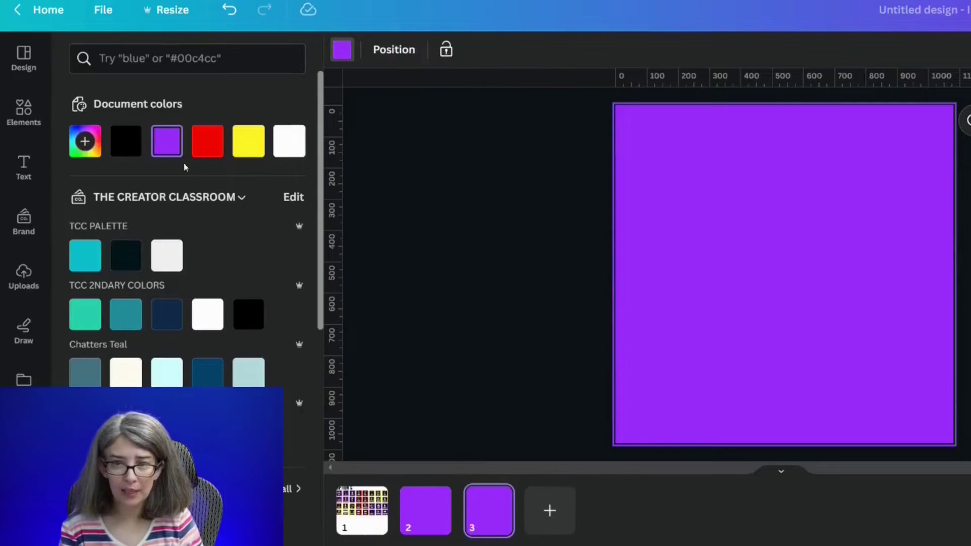
pyautogui.click(239, 147)
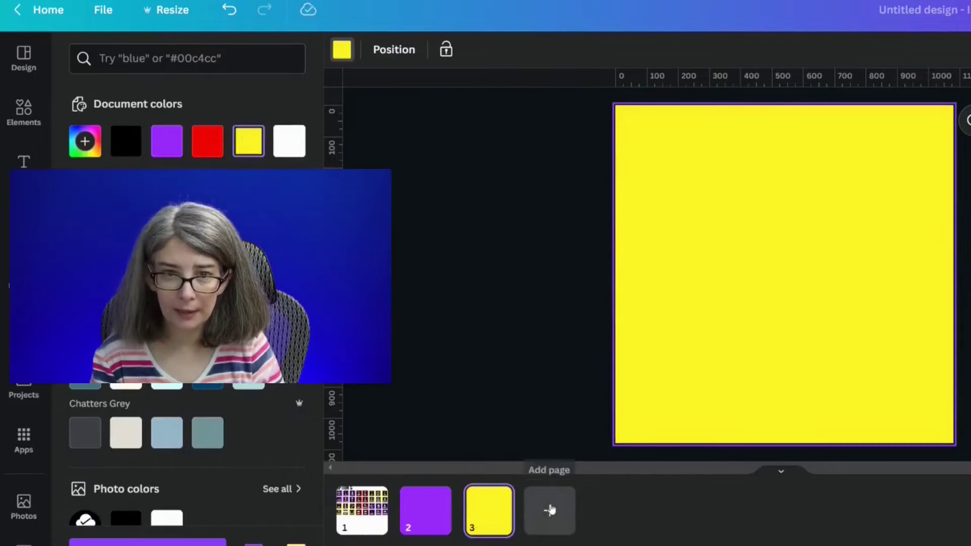
# - Add a red fourth page, return to purple page 2, then browse the design suggestions
pyautogui.click(550, 512)
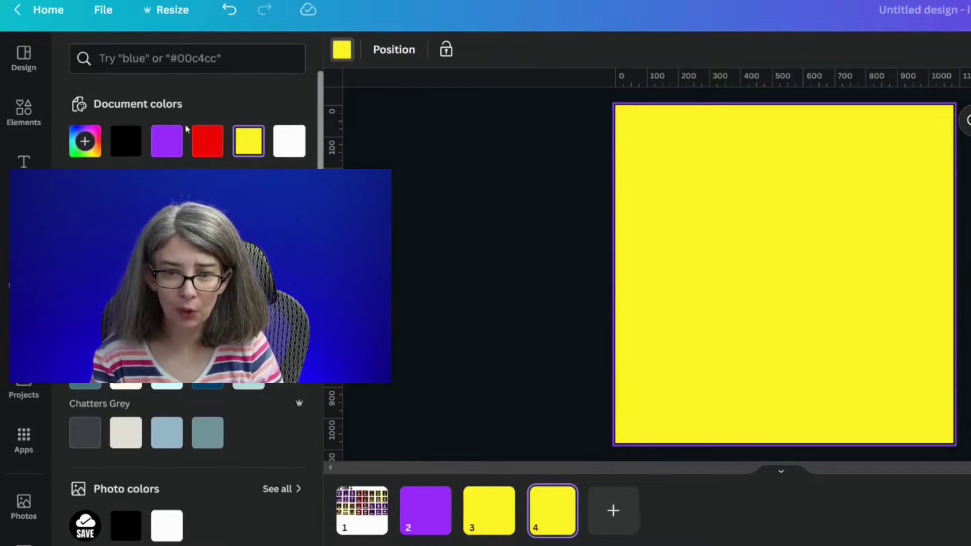
pyautogui.click(197, 146)
pyautogui.click(425, 510)
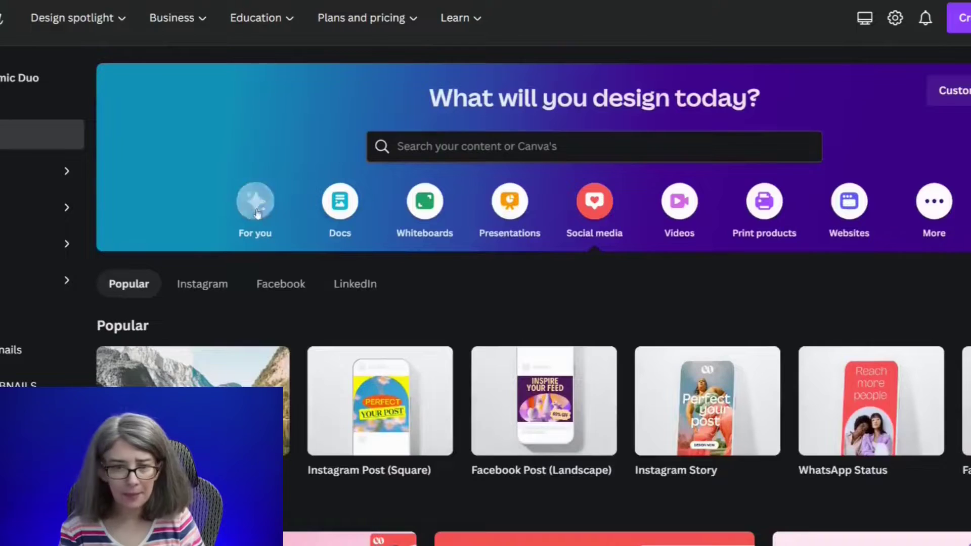
pyautogui.click(255, 207)
pyautogui.scroll(-7, 693, 330)
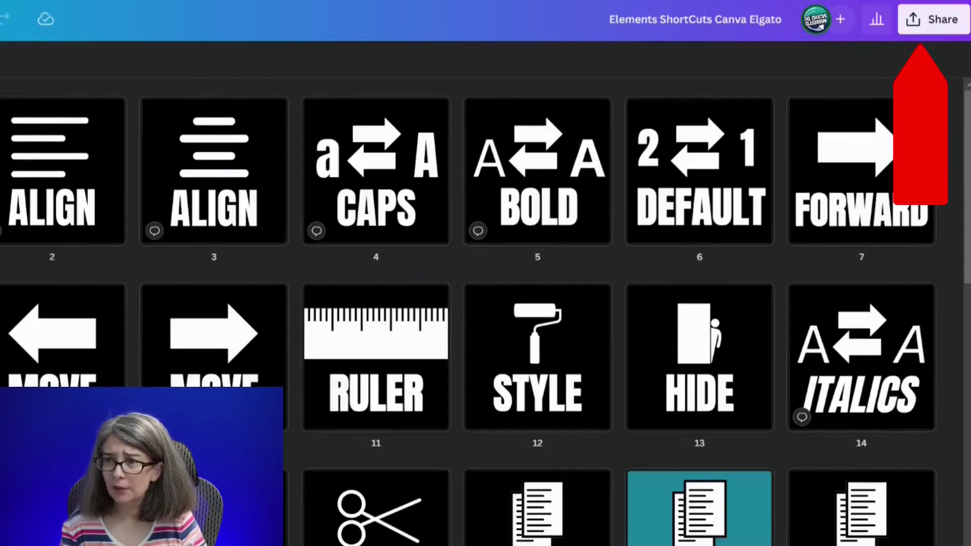
# - Download all 37 pages of the design as 1,080 × 1,080 px PNG images
pyautogui.click(911, 22)
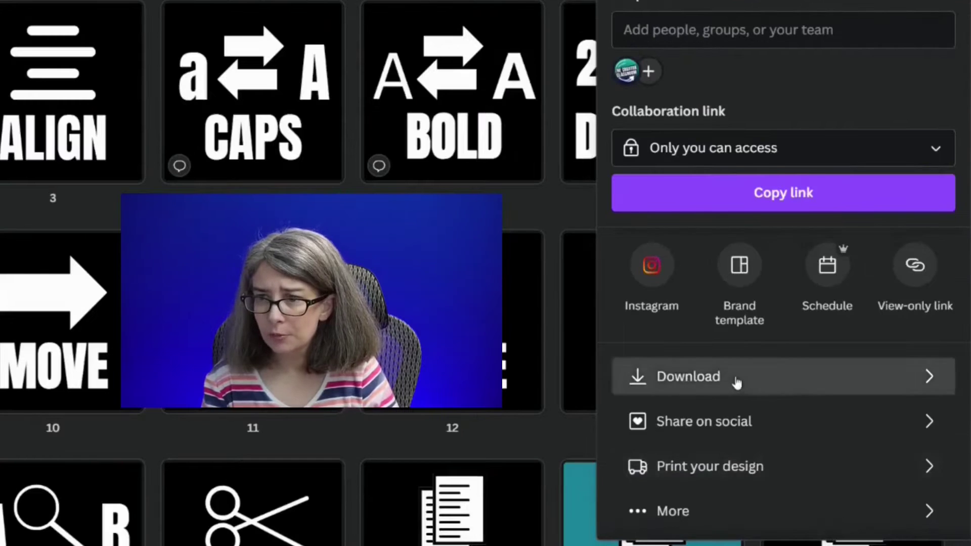
pyautogui.click(738, 383)
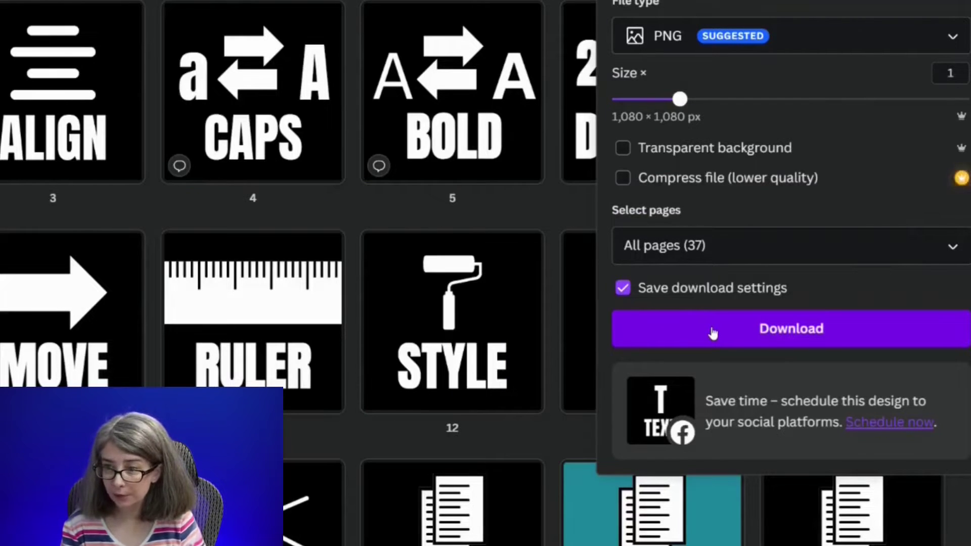
pyautogui.click(713, 330)
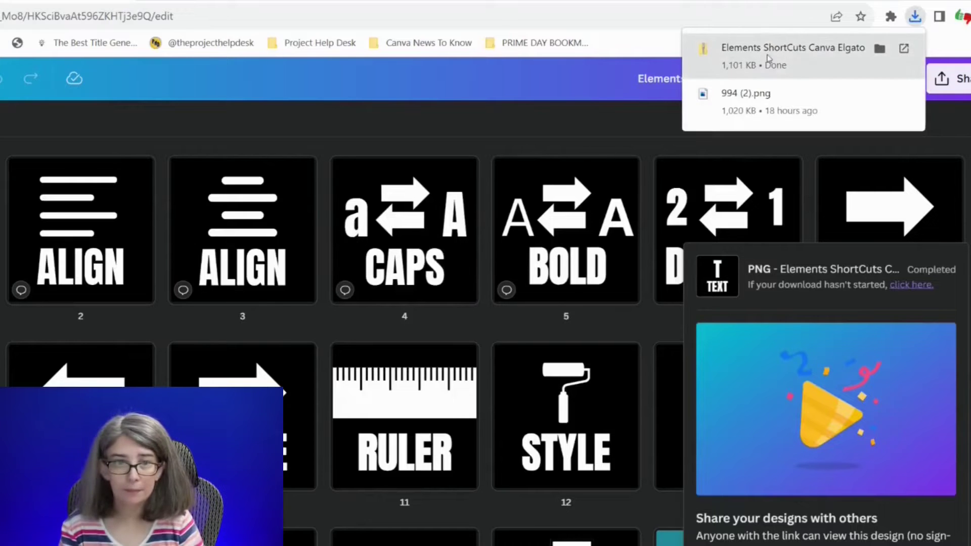
# - Extract all files from the downloaded Elements ShortCuts Canva Elgato zip
pyautogui.click(769, 59)
pyautogui.rightClick(69, 309)
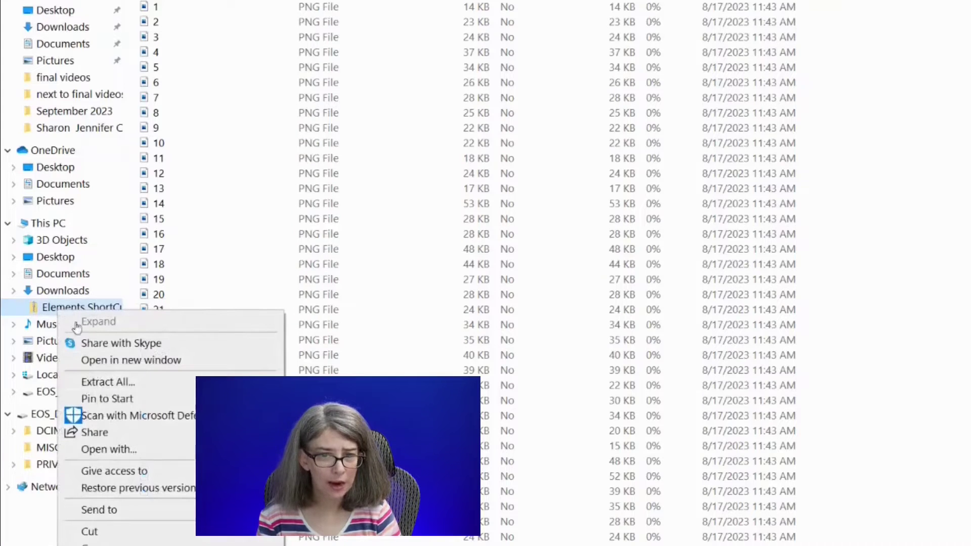
pyautogui.click(116, 383)
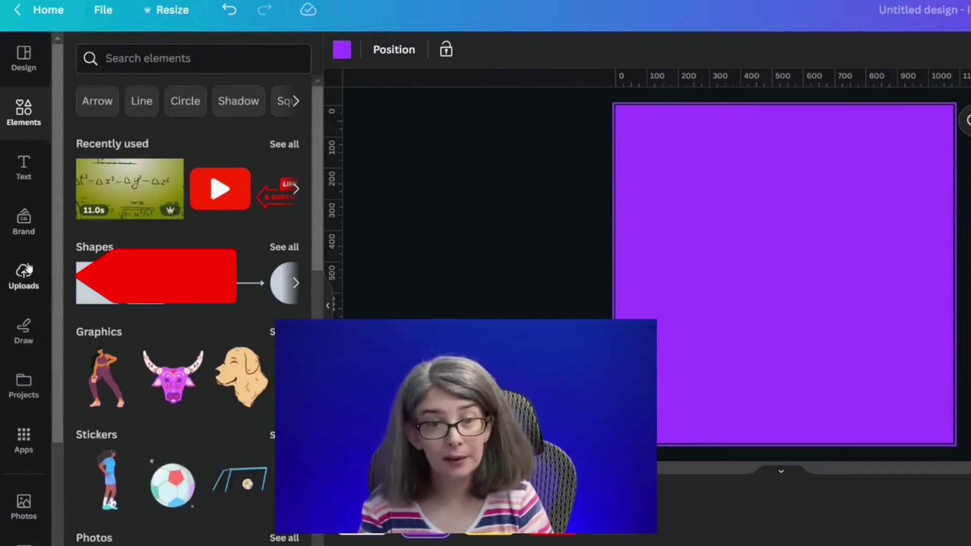
# - Create a new project folder named 'elgato stream deck 32'
pyautogui.click(22, 390)
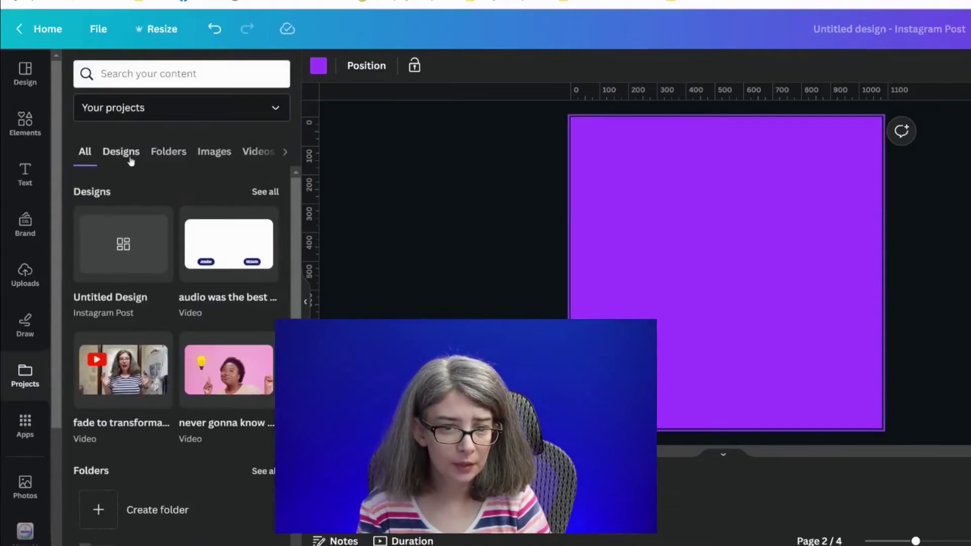
pyautogui.click(144, 512)
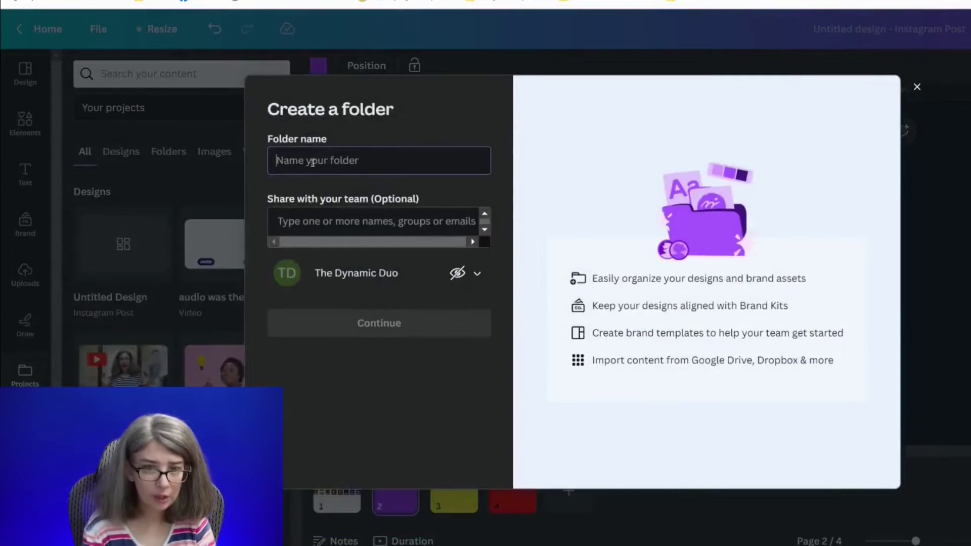
pyautogui.write('elgato')
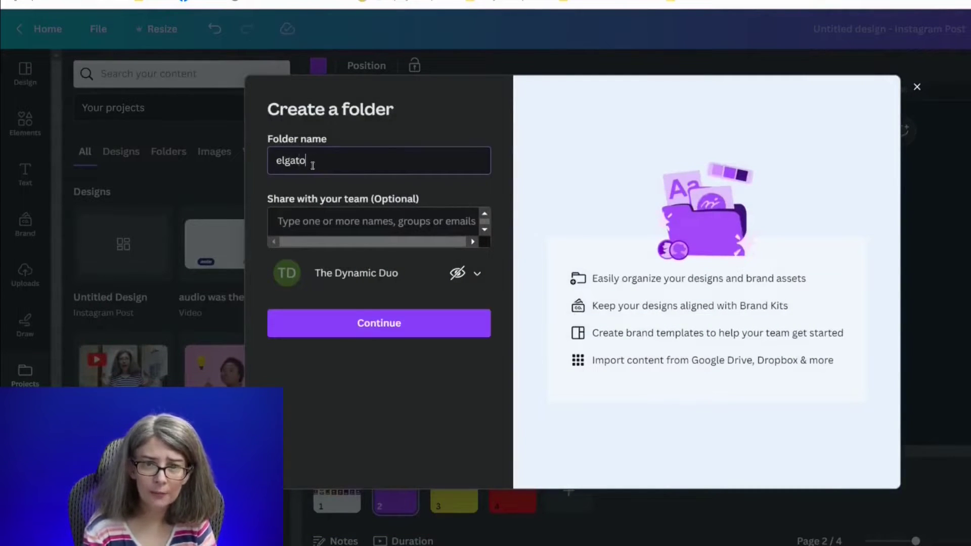
pyautogui.write(' stream deck 32')
pyautogui.click(328, 323)
# - Upload every icon image from the extracted Elements ShortCuts folder into the new folder
pyautogui.click(208, 453)
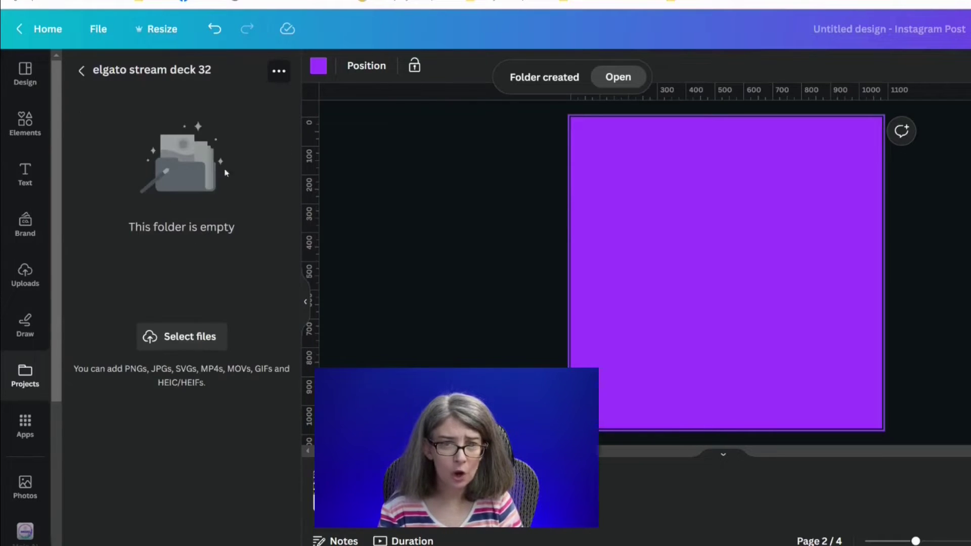
pyautogui.click(162, 348)
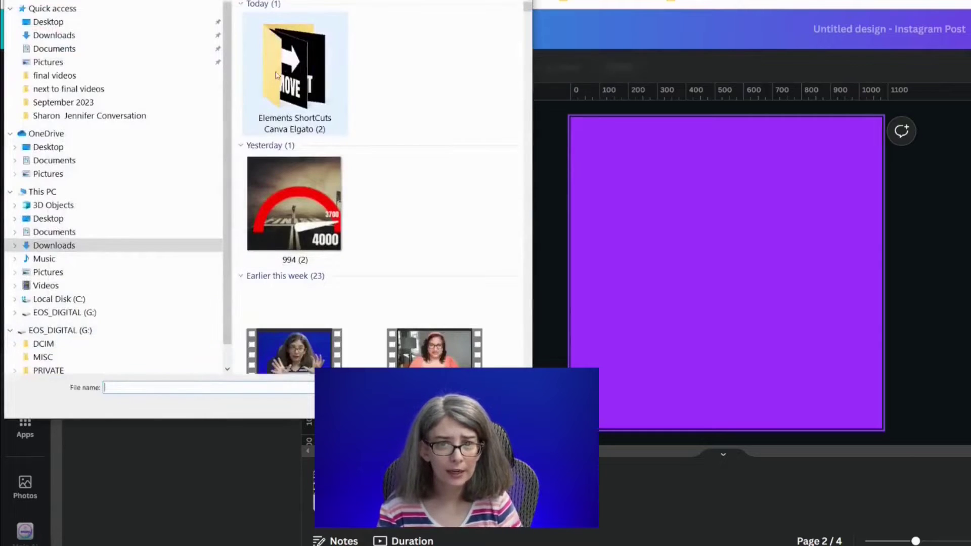
pyautogui.doubleClick(289, 71)
pyautogui.scroll(-5, 387, 351)
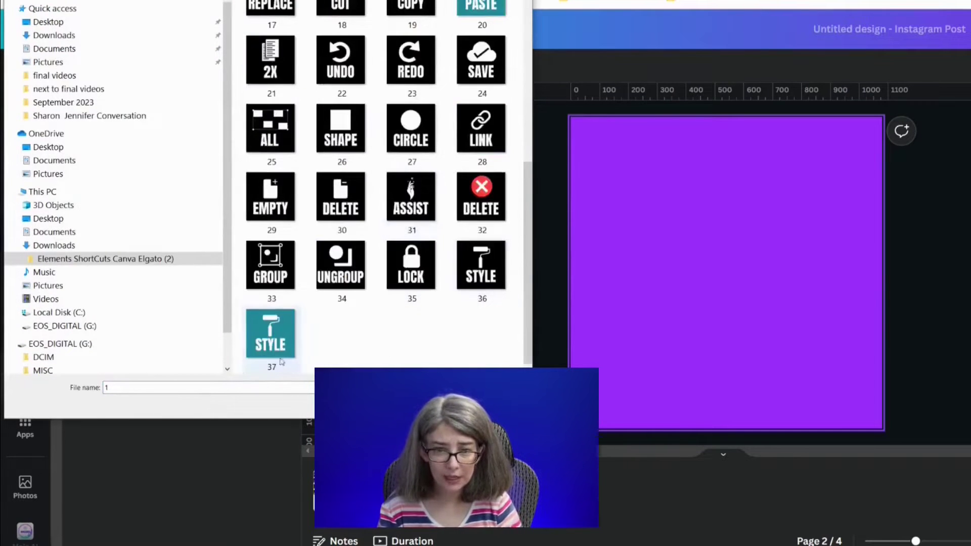
pyautogui.hotkey('ctrl', 'a')
pyautogui.press('Return')
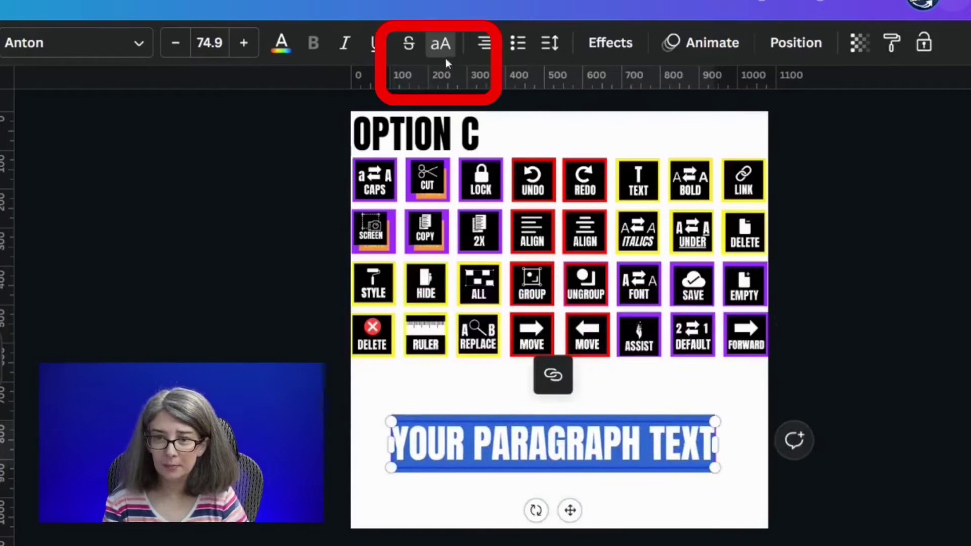
# - Place the CAPS icon on purple page 2, moved up-left and enlarged to fill the page
pyautogui.click(441, 44)
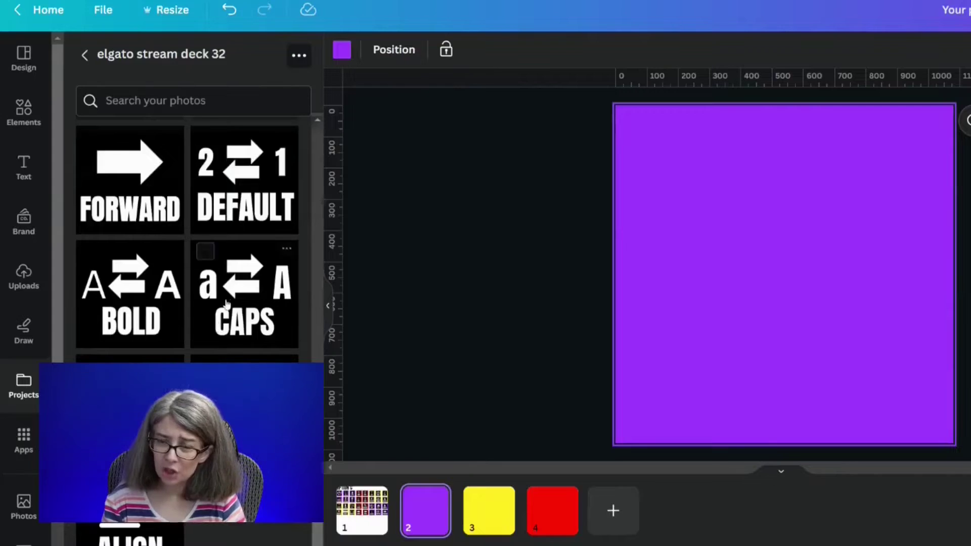
pyautogui.click(227, 299)
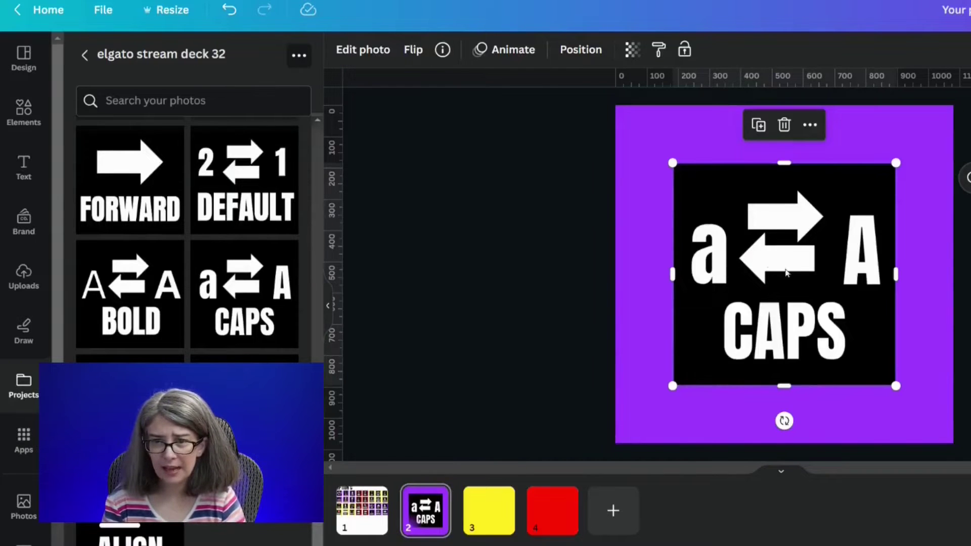
pyautogui.moveTo(786, 273); pyautogui.dragTo(740, 226)
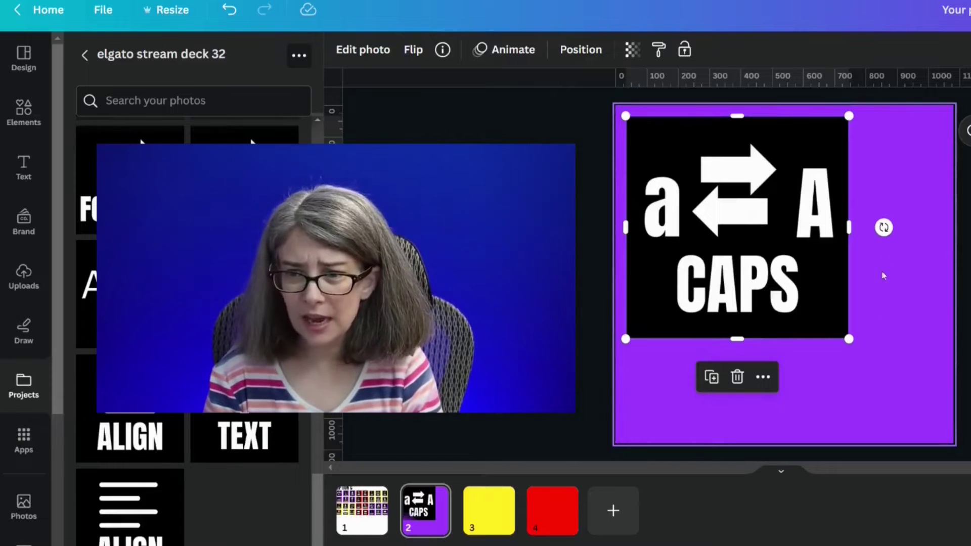
pyautogui.moveTo(847, 340); pyautogui.dragTo(943, 433)
pyautogui.click(581, 49)
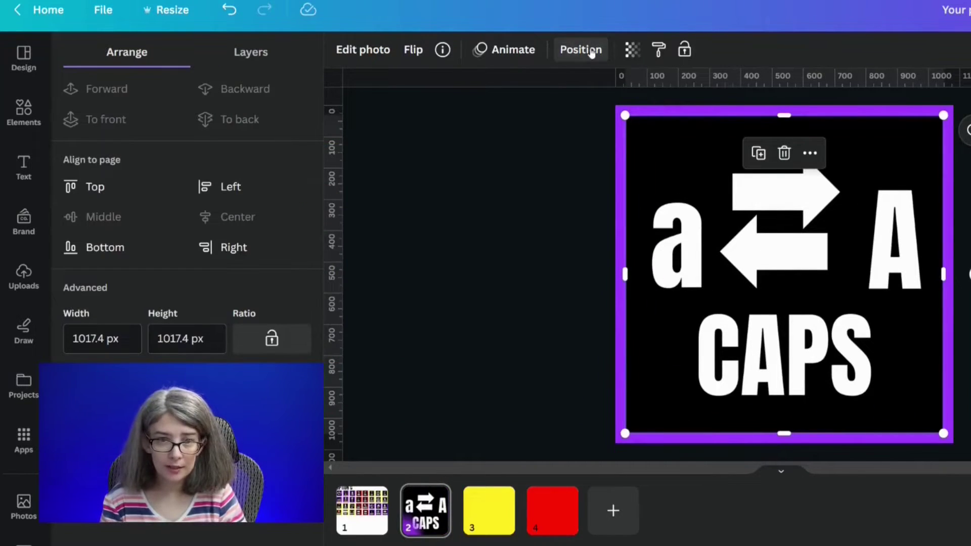
# - Delete the yellow page 3 and the red page
pyautogui.click(542, 468)
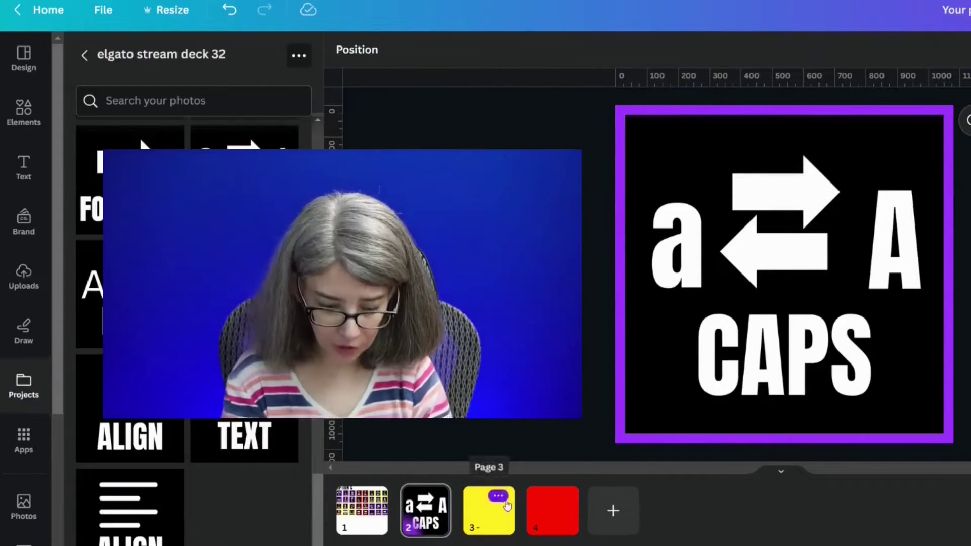
pyautogui.click(496, 510)
pyautogui.press('Delete')
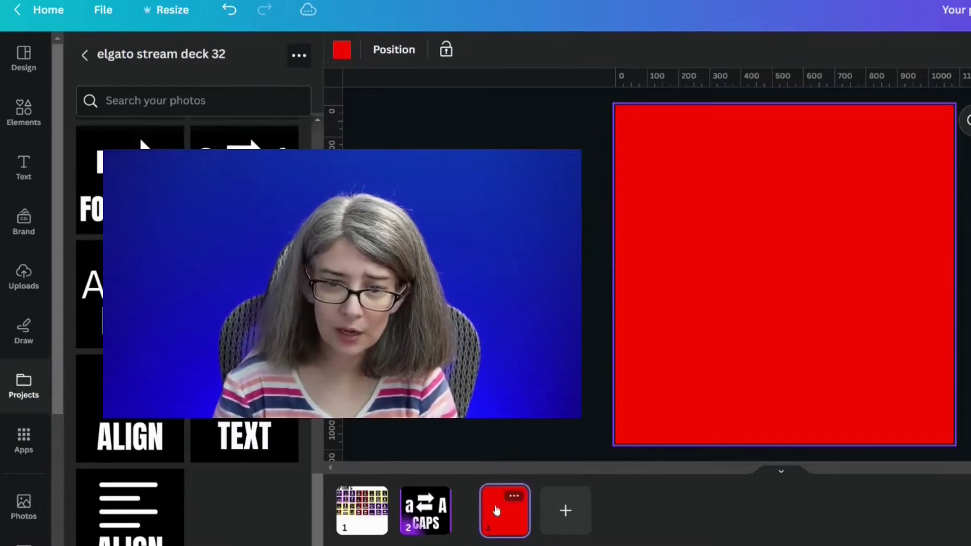
pyautogui.press('Delete')
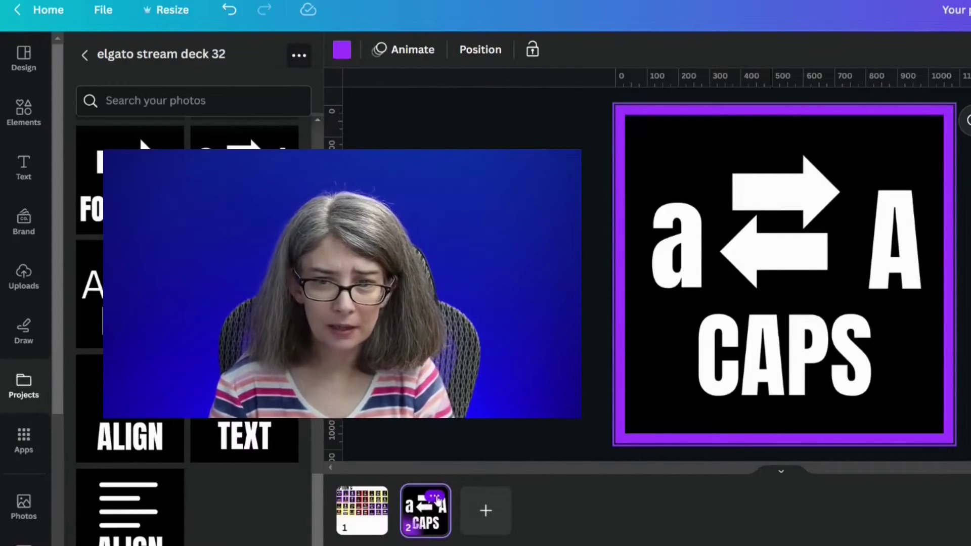
# - Duplicate the CAPS key page twice, creating pages 3 and 4
pyautogui.click(435, 497)
pyautogui.click(538, 294)
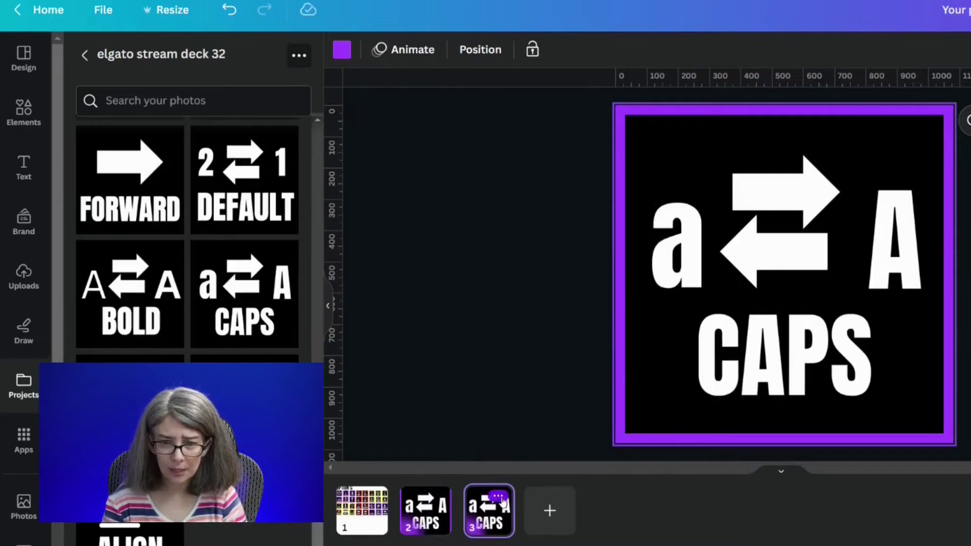
pyautogui.click(499, 497)
pyautogui.click(582, 292)
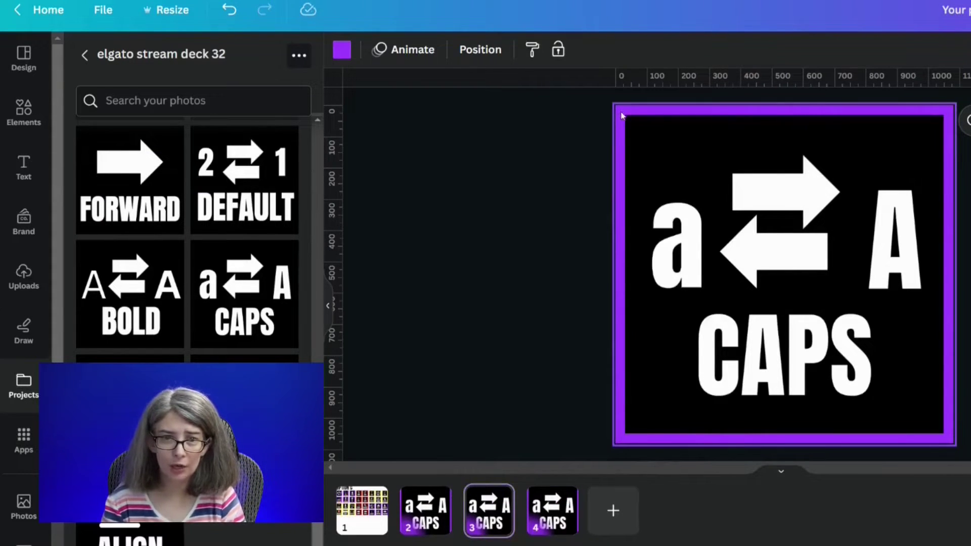
# - Change page 3's border to yellow and page 4's border to red
pyautogui.click(342, 50)
pyautogui.click(254, 145)
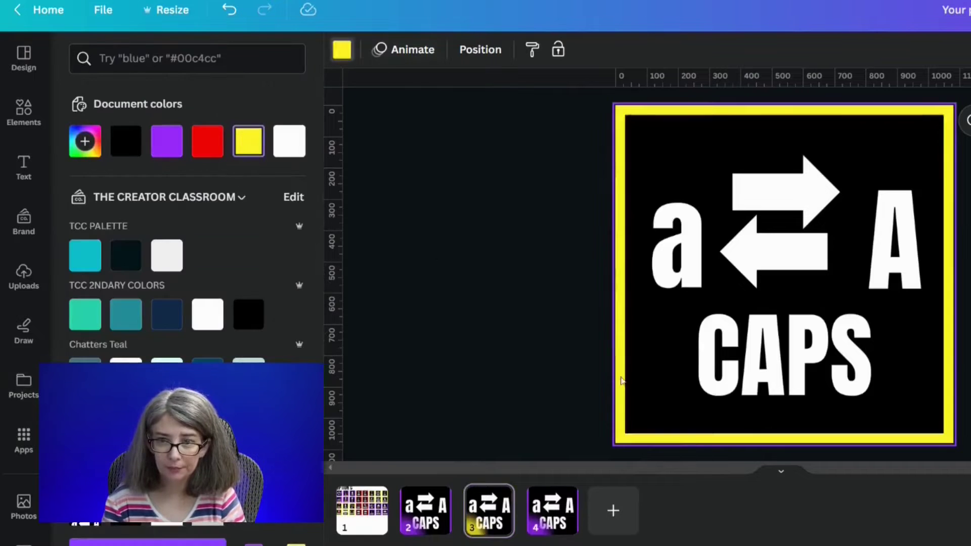
pyautogui.click(563, 498)
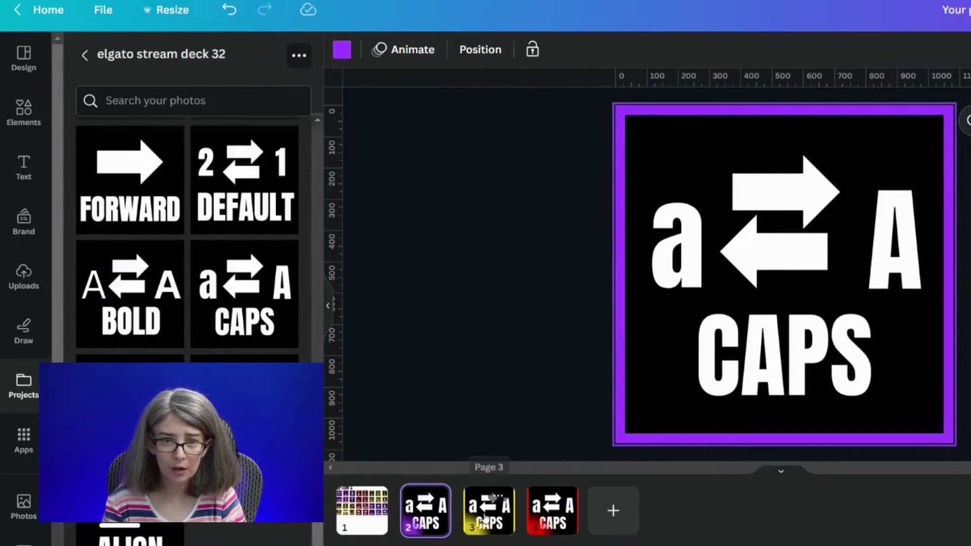
pyautogui.click(484, 519)
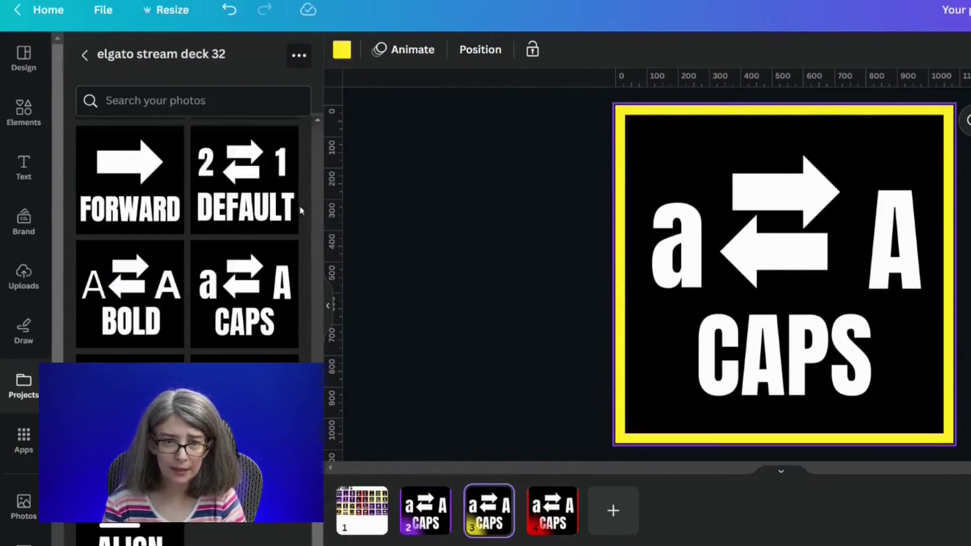
# - Put the DEFAULT icon into page 3's frame, then duplicate the CAPS page twice with Ctrl+D
pyautogui.moveTo(244, 195); pyautogui.dragTo(706, 232)
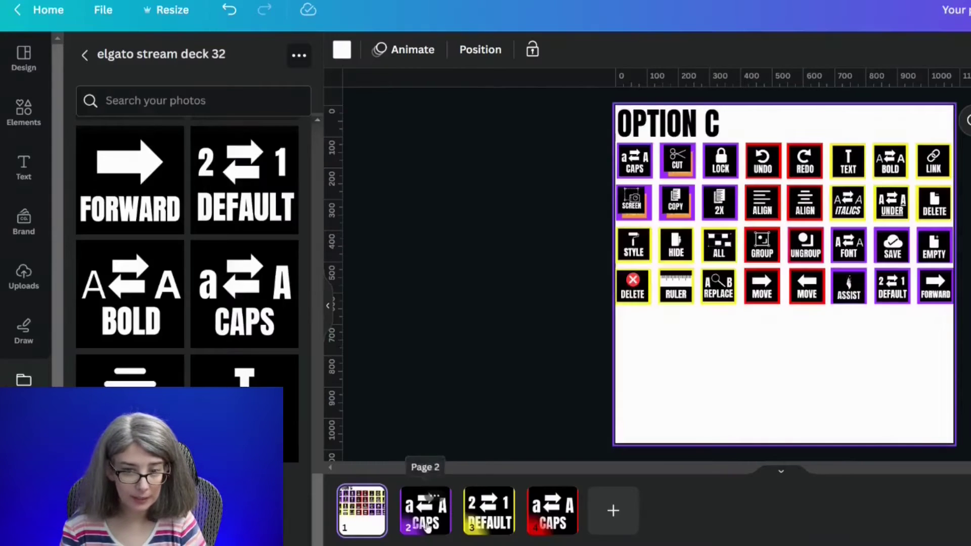
pyautogui.click(427, 521)
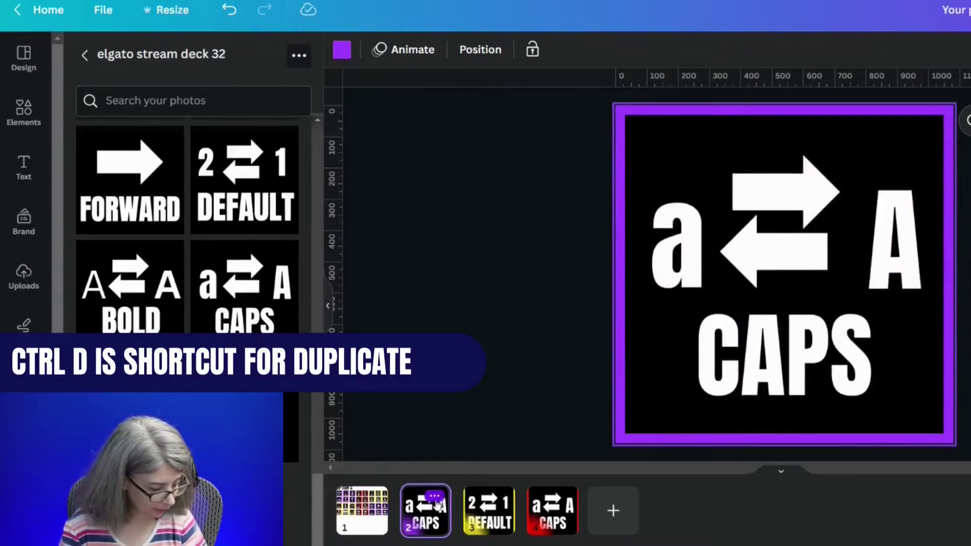
pyautogui.hotkey('ctrl', 'd')
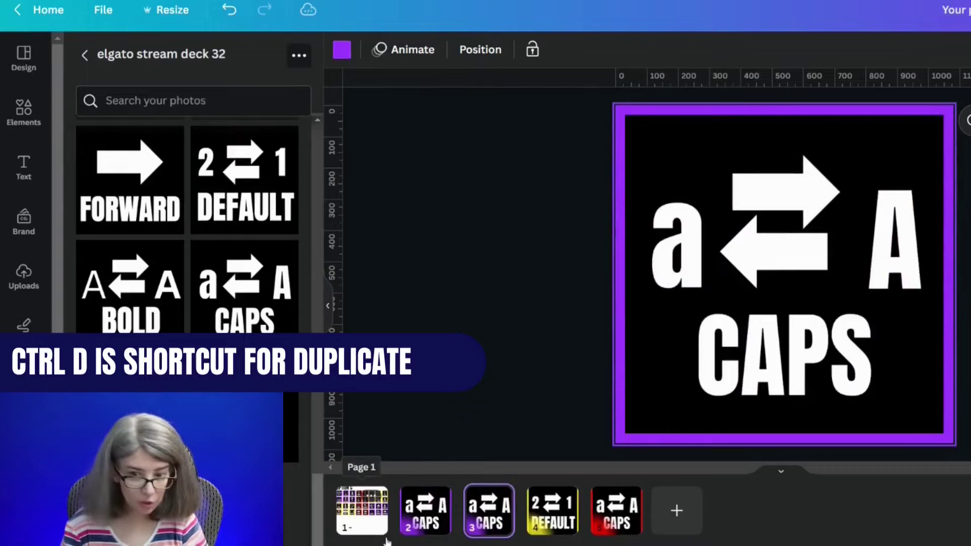
pyautogui.hotkey('ctrl', 'd')
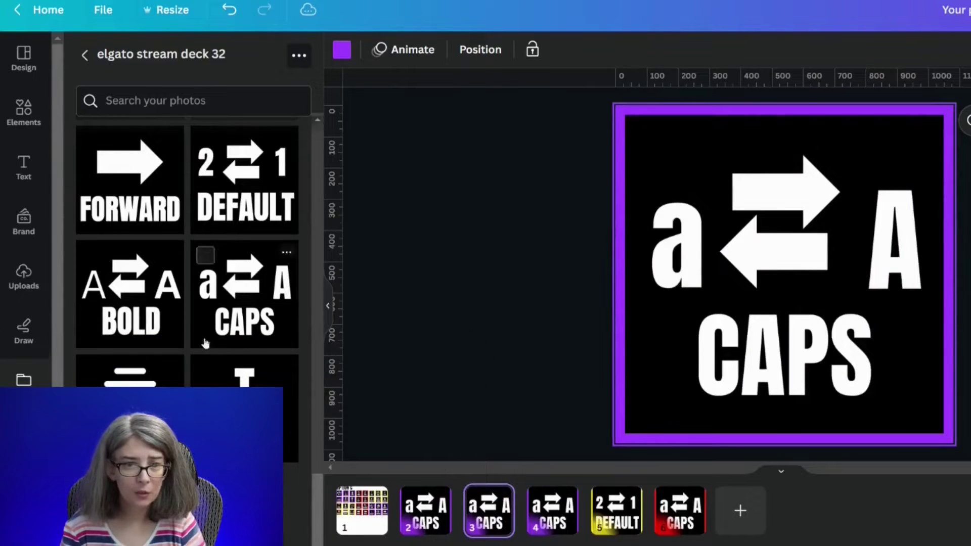
pyautogui.scroll(-15, 211, 352)
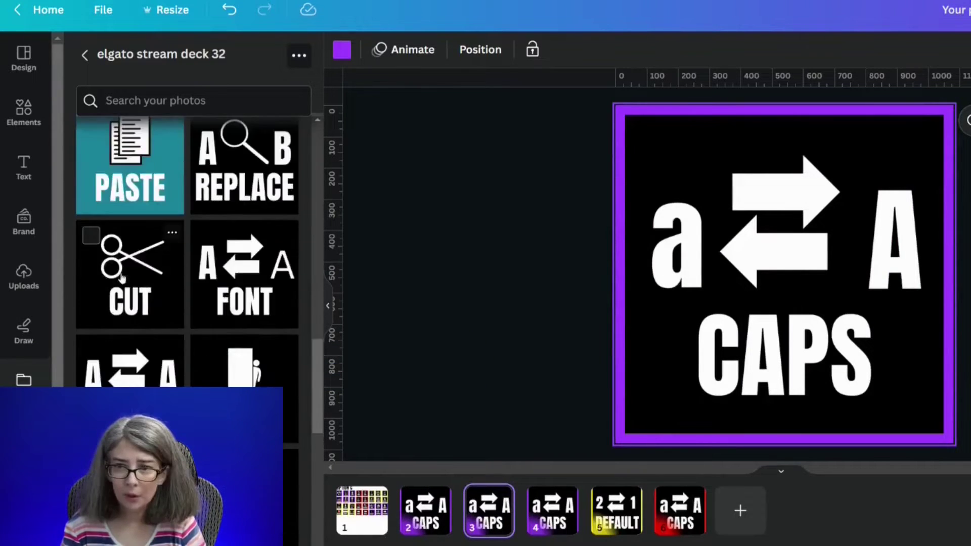
# - Replace page 3's CAPS icon with CUT and give page 4 another uploaded icon
pyautogui.moveTo(121, 278); pyautogui.dragTo(681, 209)
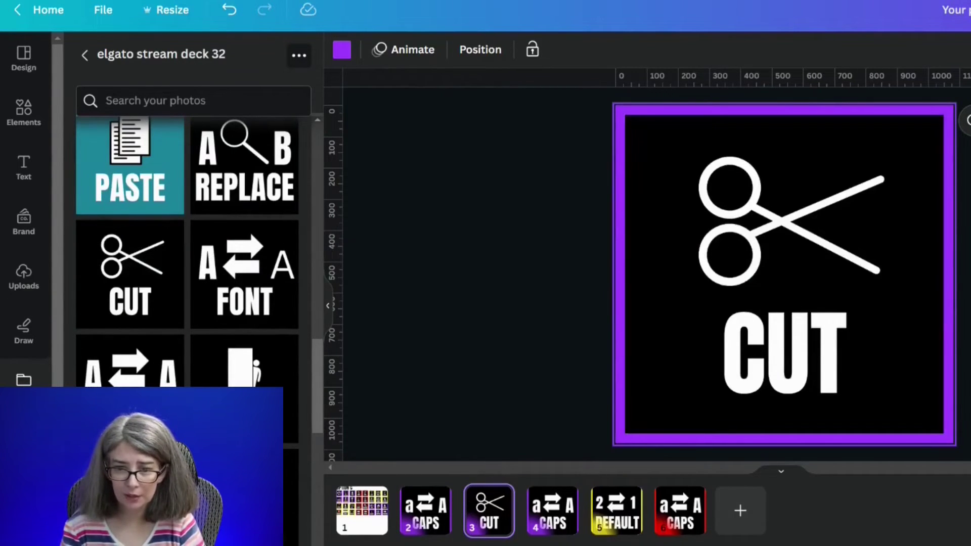
pyautogui.click(545, 536)
pyautogui.scroll(10, 143, 306)
pyautogui.moveTo(143, 306); pyautogui.dragTo(754, 273)
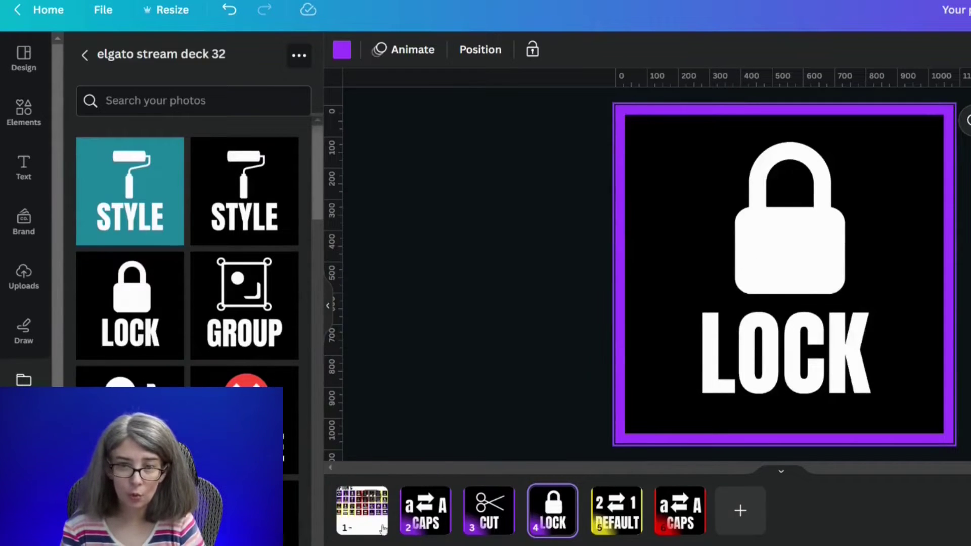
pyautogui.click(353, 527)
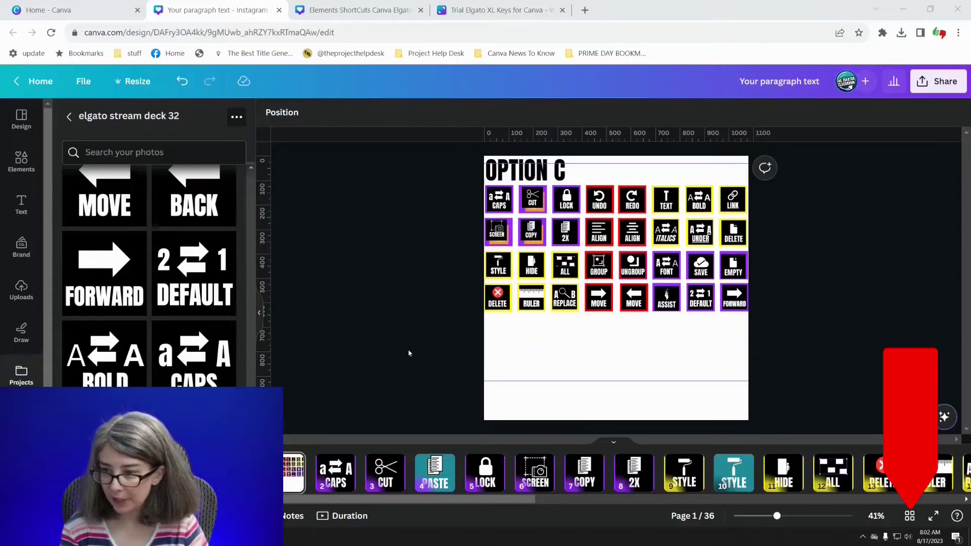
# - Switch to grid view to see all the key pages at once
pyautogui.click(909, 517)
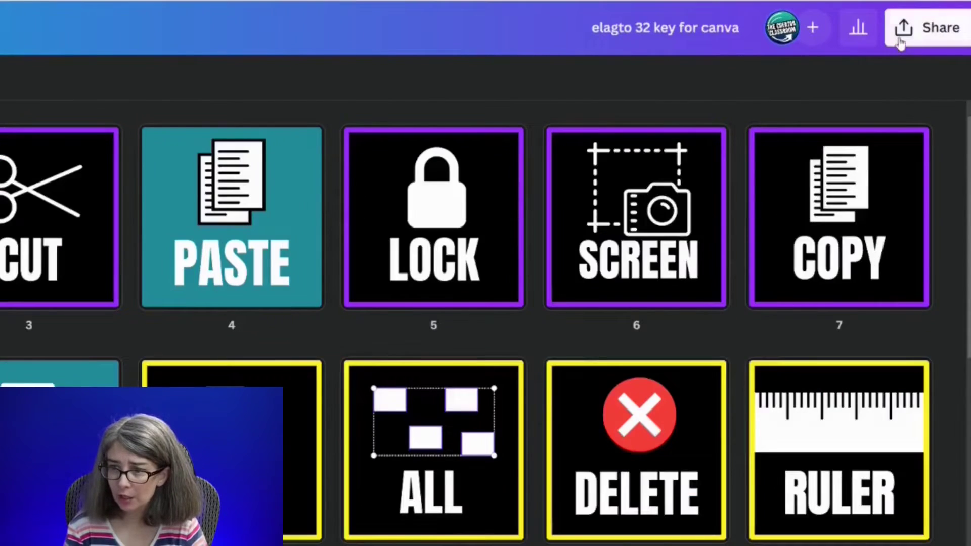
# - Bring up the Share menu's Download options for the key pages
pyautogui.click(922, 27)
pyautogui.click(780, 507)
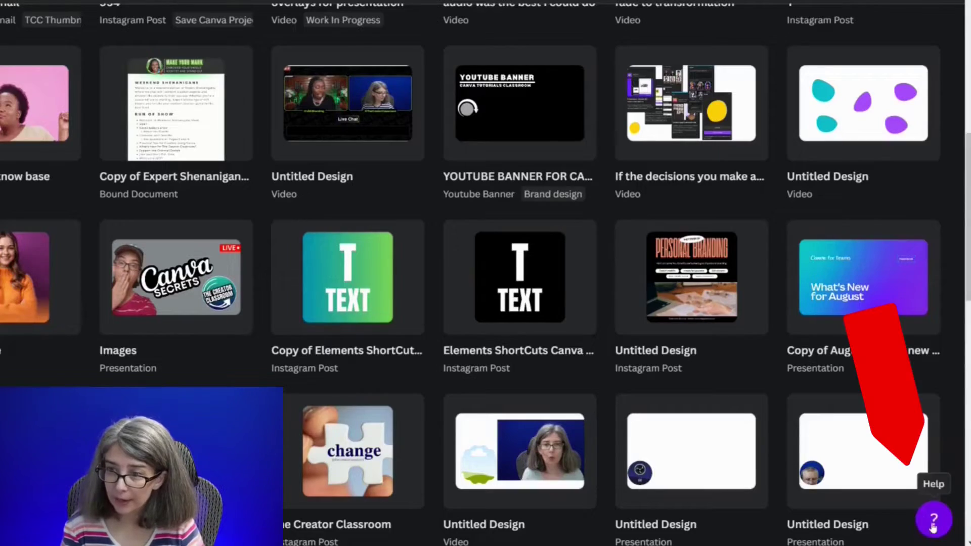
# - Search Canva help for 'keyboard shortcuts' and open the Keyboard shortcuts article
pyautogui.click(934, 524)
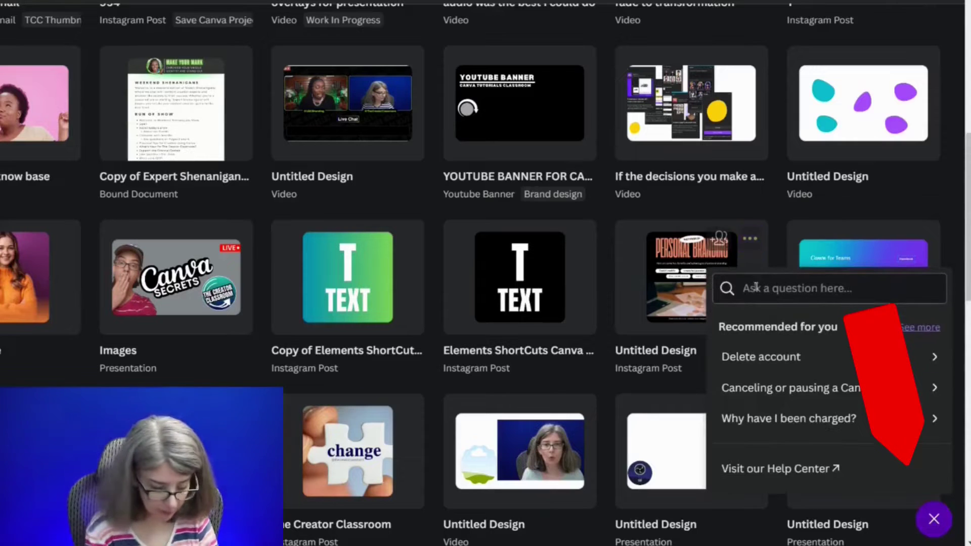
pyautogui.write('keyboard shortcuts')
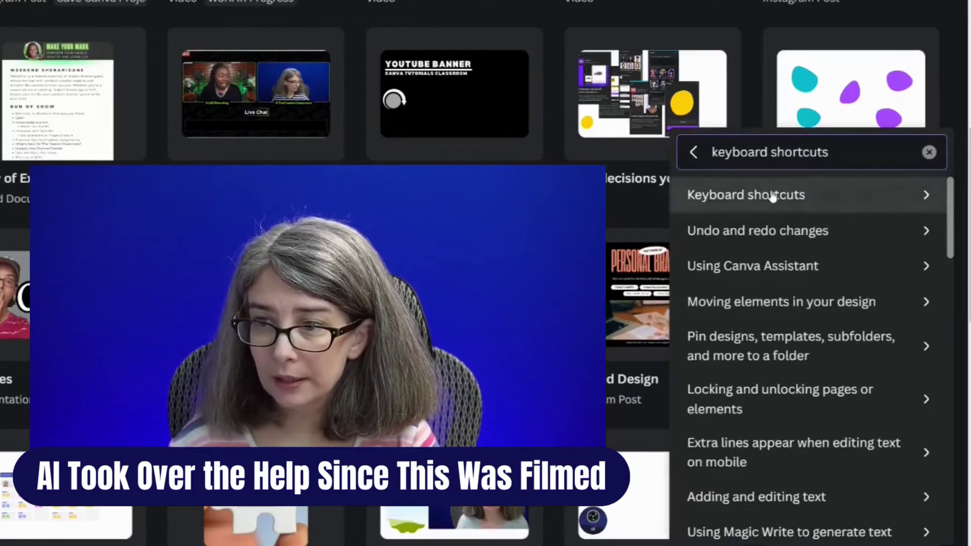
pyautogui.click(773, 197)
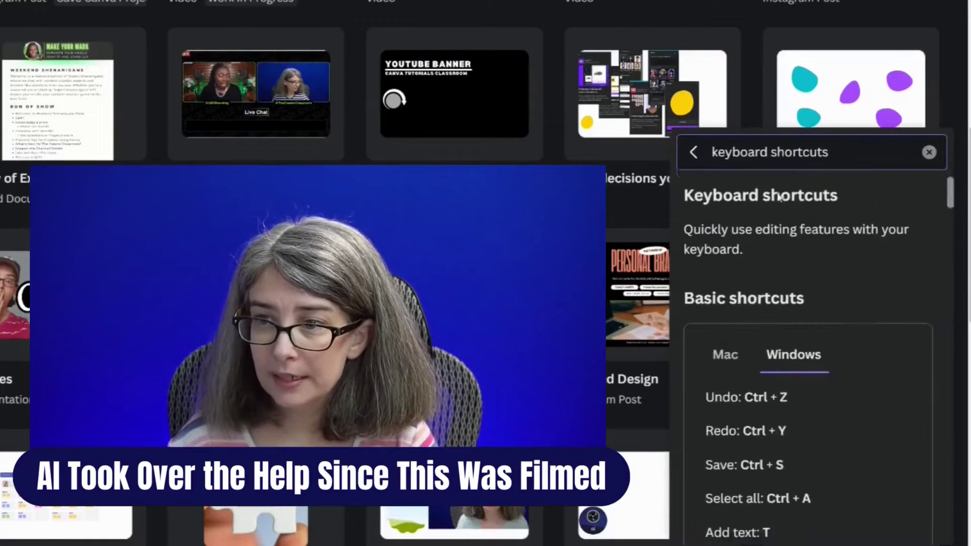
pyautogui.scroll(-2, 827, 398)
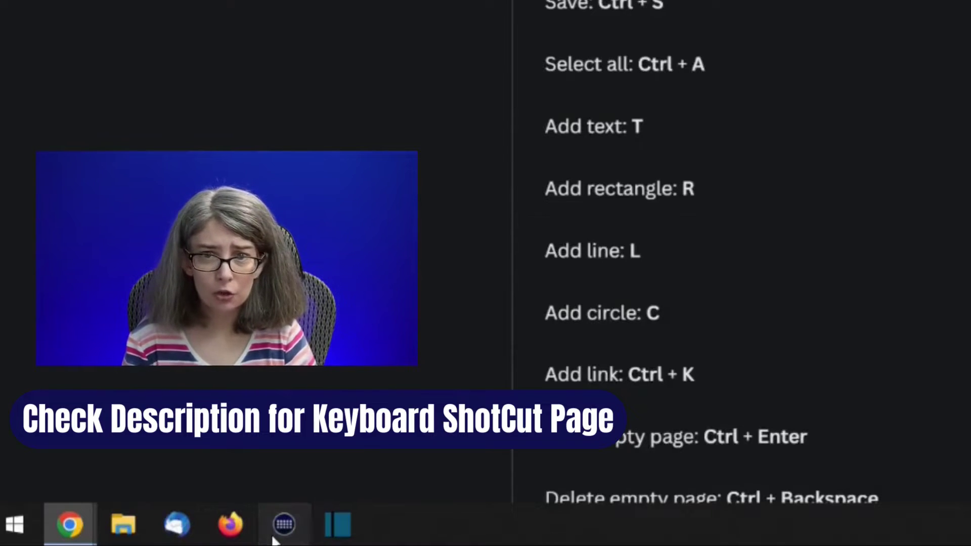
# - Launch Stream Deck maximized and select the Stream Deck XL as the device to configure
pyautogui.click(274, 541)
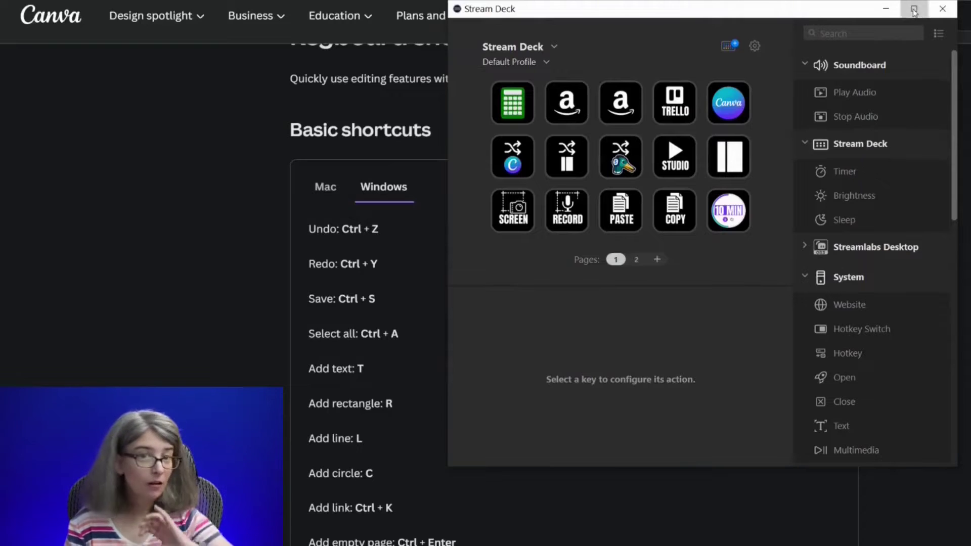
pyautogui.click(914, 10)
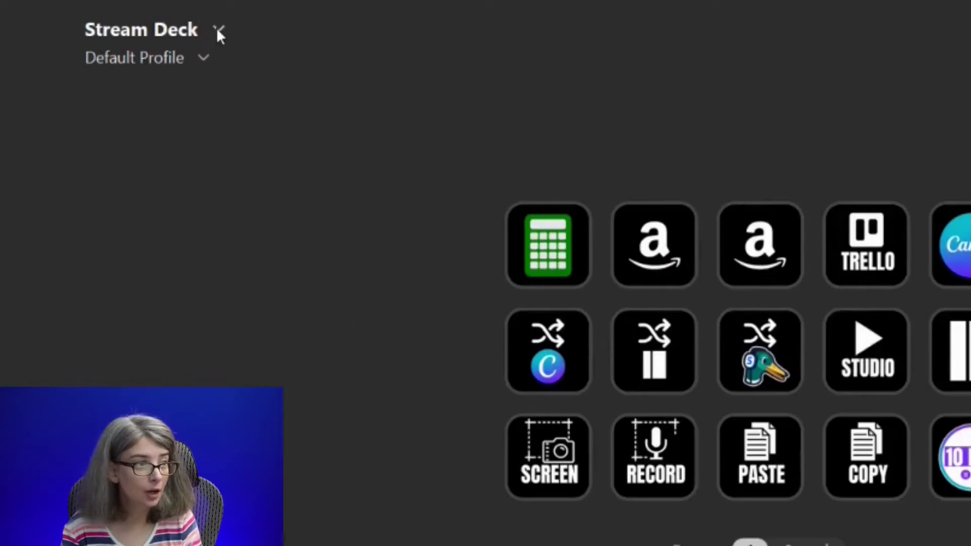
pyautogui.click(218, 30)
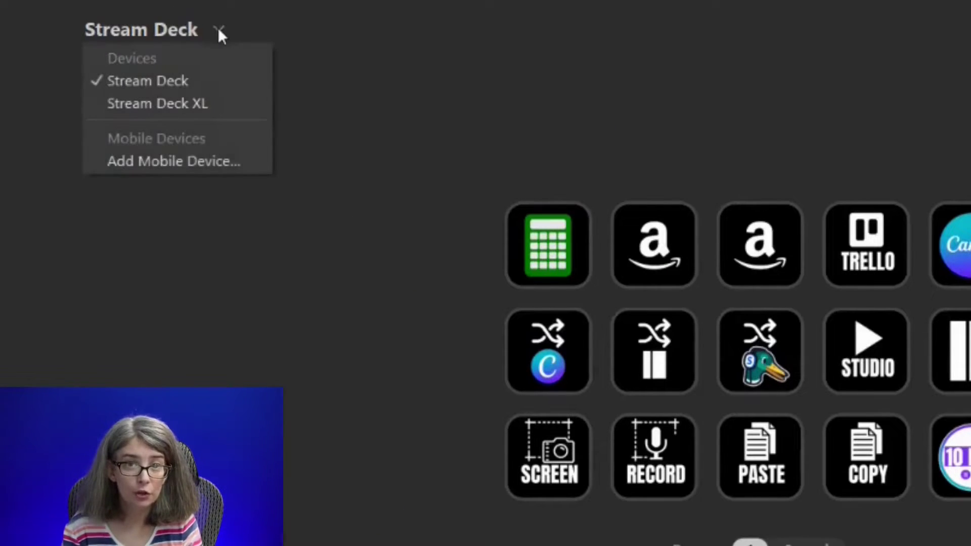
pyautogui.click(178, 102)
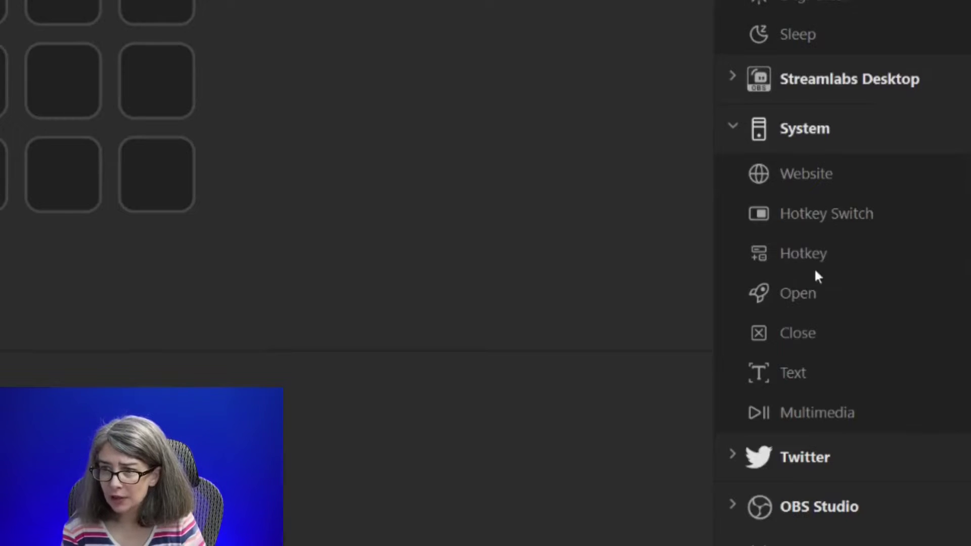
# - Put a Hotkey action on the first XL key and a Hotkey Switch action on the second
pyautogui.click(730, 124)
pyautogui.click(730, 126)
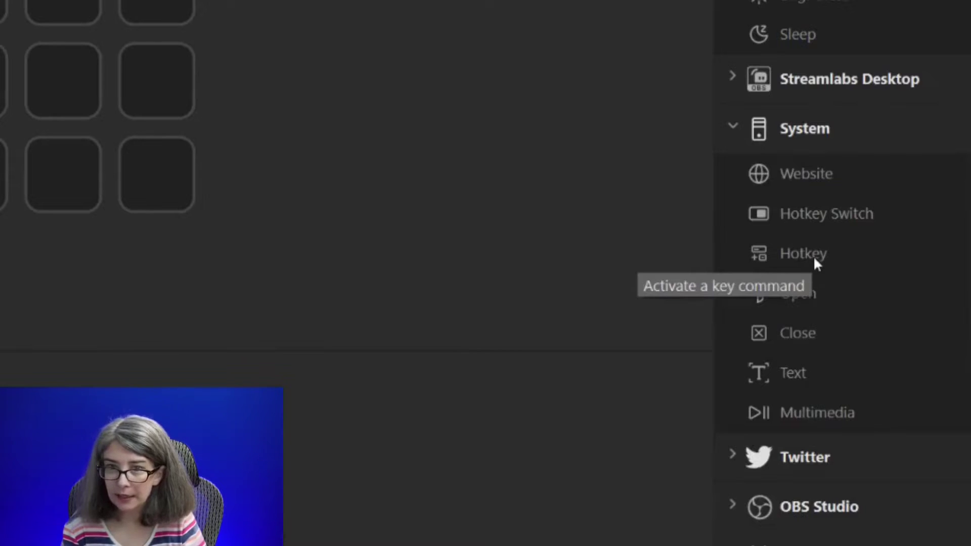
pyautogui.moveTo(810, 258); pyautogui.dragTo(0, 0)
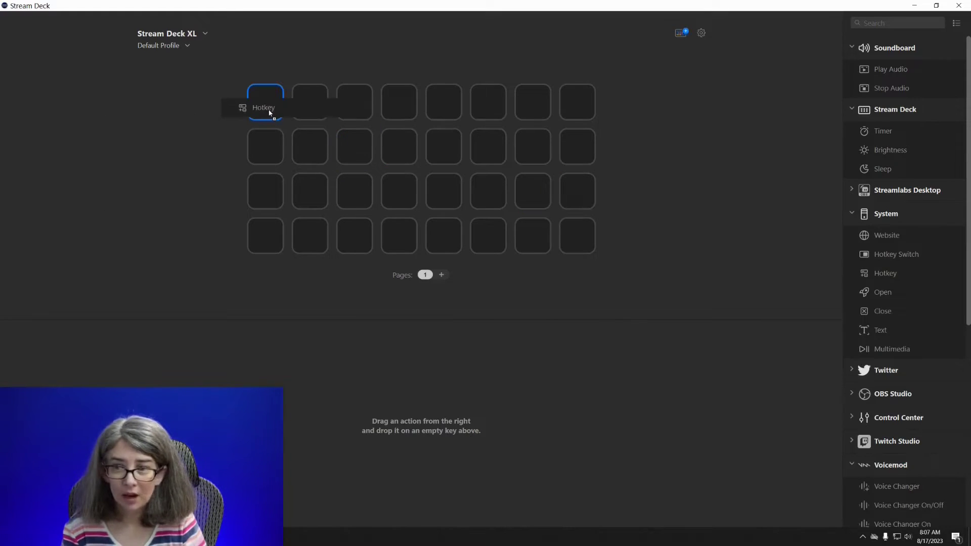
pyautogui.moveTo(269, 113); pyautogui.dragTo(270, 112)
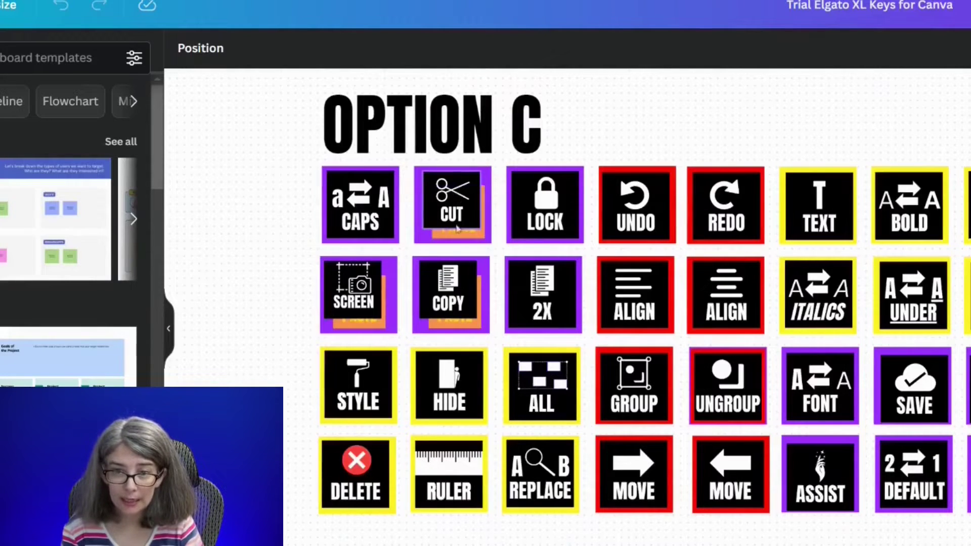
pyautogui.click(462, 320)
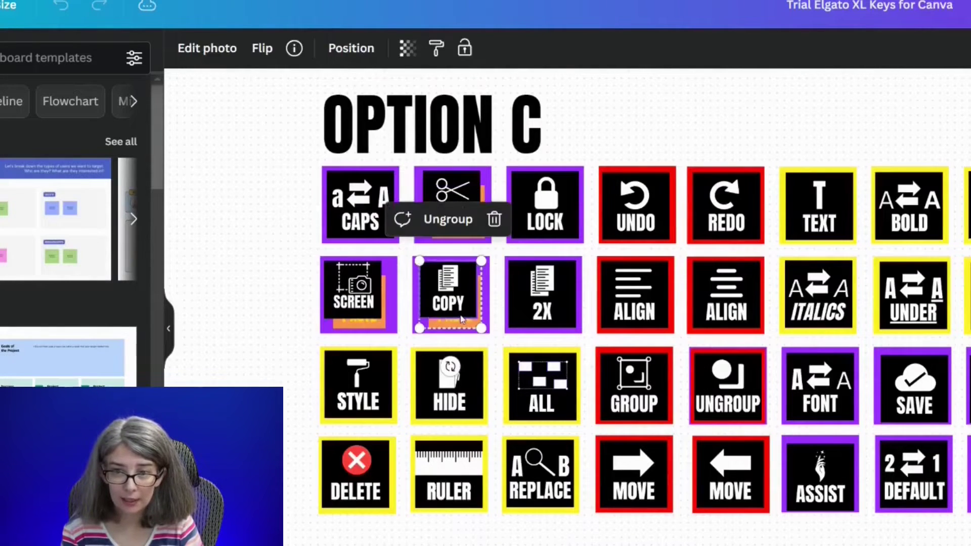
pyautogui.click(332, 314)
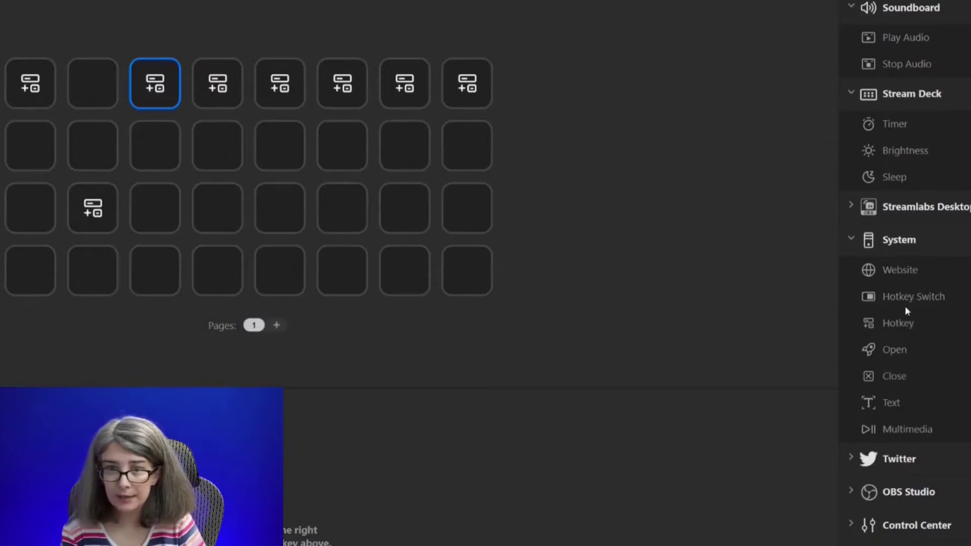
pyautogui.moveTo(908, 303); pyautogui.dragTo(82, 97)
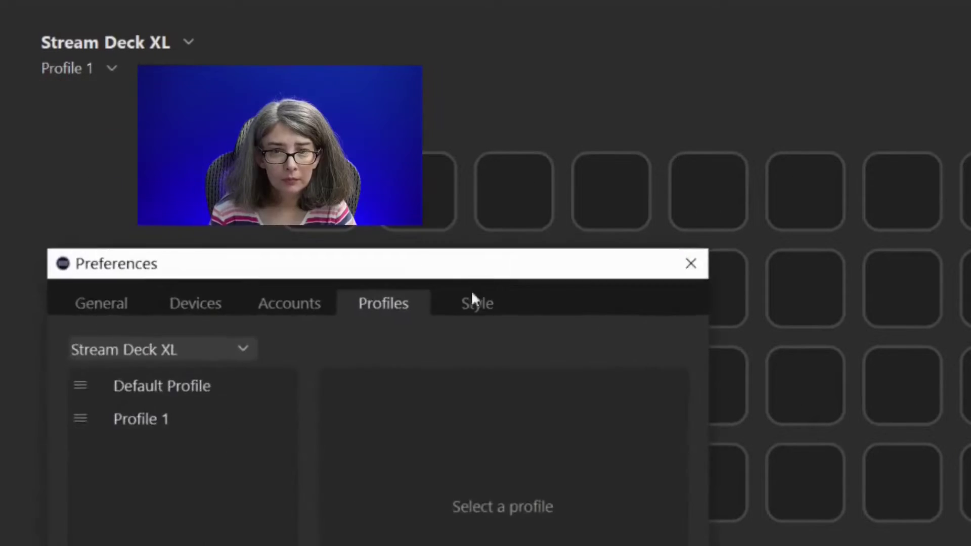
# - Rename Profile 1 to 'Canva'
pyautogui.rightClick(119, 419)
pyautogui.click(150, 450)
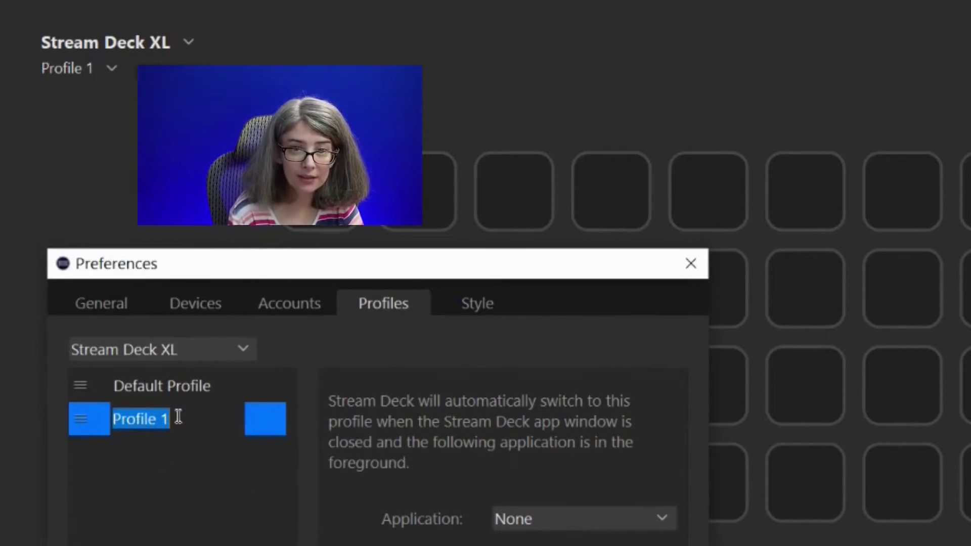
pyautogui.write('Canva')
pyautogui.press('Return')
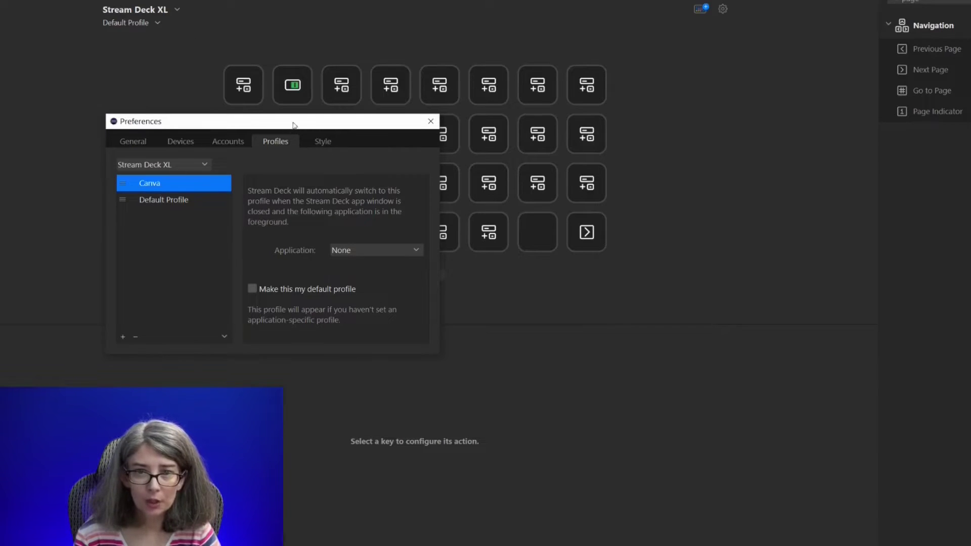
# - Paste Hotkey actions onto the third-row key and the first five empty bottom-row keys
pyautogui.moveTo(293, 125); pyautogui.dragTo(445, 264)
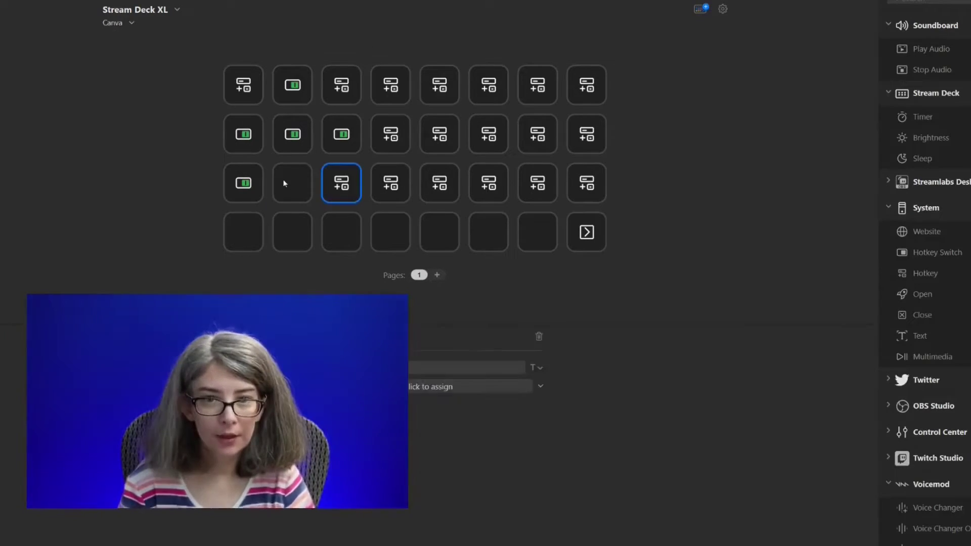
pyautogui.click(283, 195)
pyautogui.click(248, 247)
pyautogui.hotkey('ctrl', 'v')
pyautogui.click(284, 234)
pyautogui.hotkey('ctrl', 'v')
pyautogui.click(353, 236)
pyautogui.hotkey('ctrl', 'v')
pyautogui.click(392, 237)
pyautogui.hotkey('ctrl', 'v')
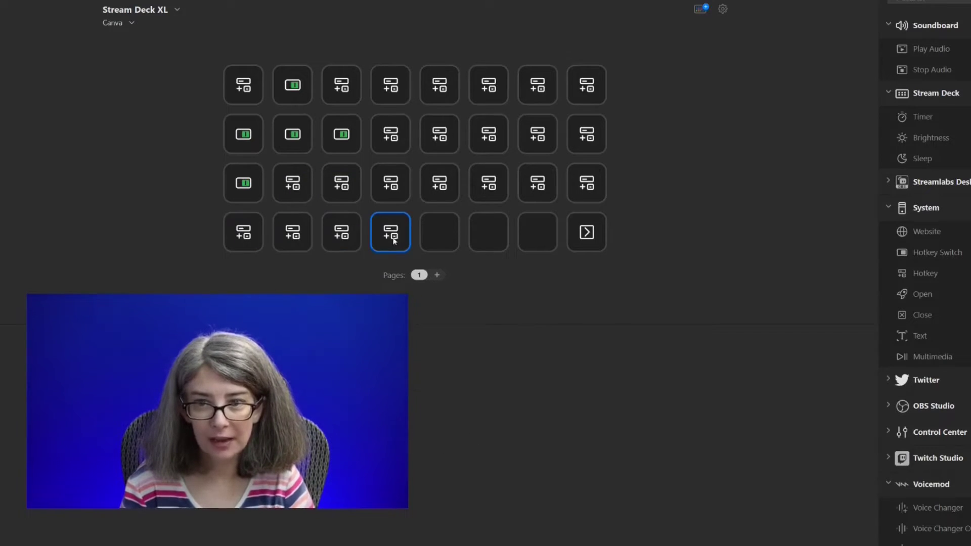
pyautogui.click(450, 238)
pyautogui.hotkey('ctrl', 'v')
# - Paste a Hotkey onto the sixth bottom key and make the last key Switch Profile to Default Profile
pyautogui.click(490, 242)
pyautogui.hotkey('ctrl', 'v')
pyautogui.click(547, 237)
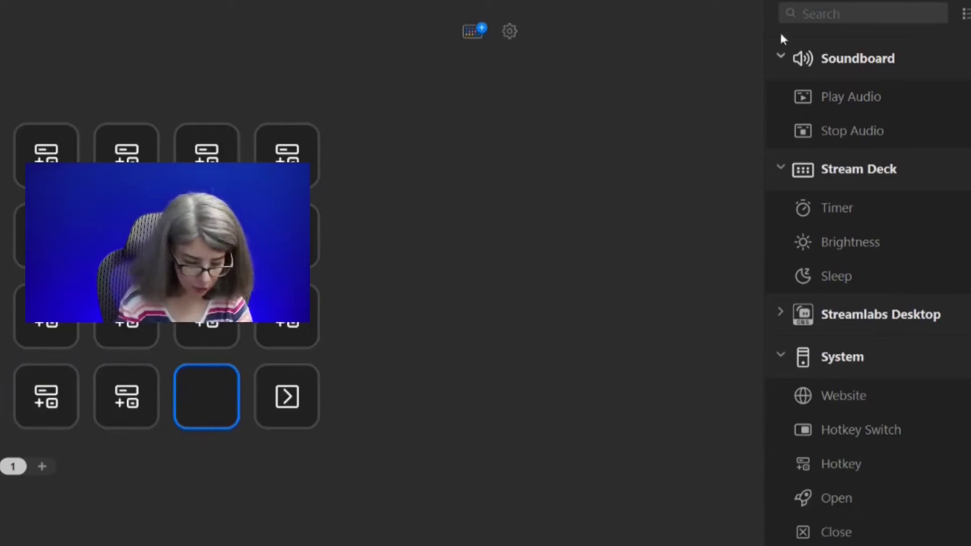
pyautogui.click(815, 14)
pyautogui.write('switch')
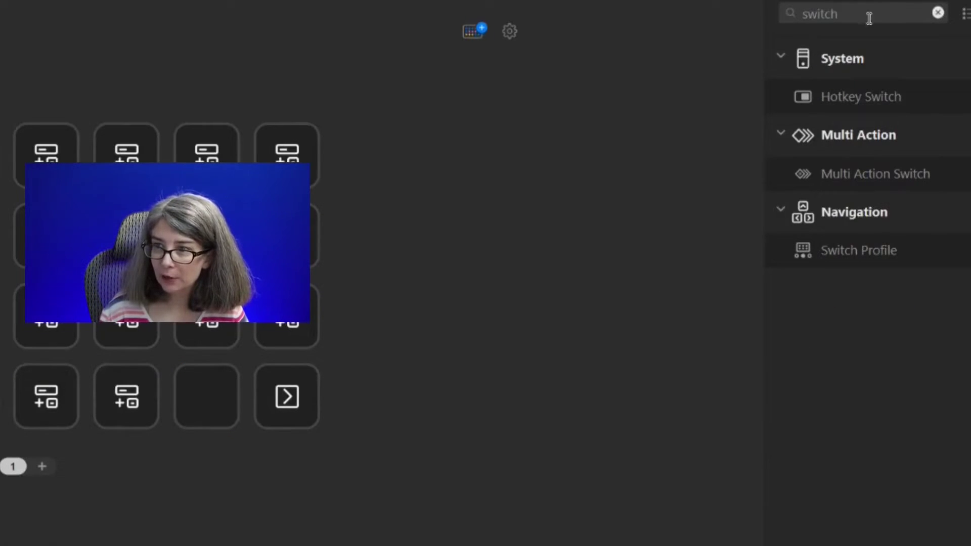
pyautogui.moveTo(823, 248); pyautogui.dragTo(195, 399)
pyautogui.click(486, 435)
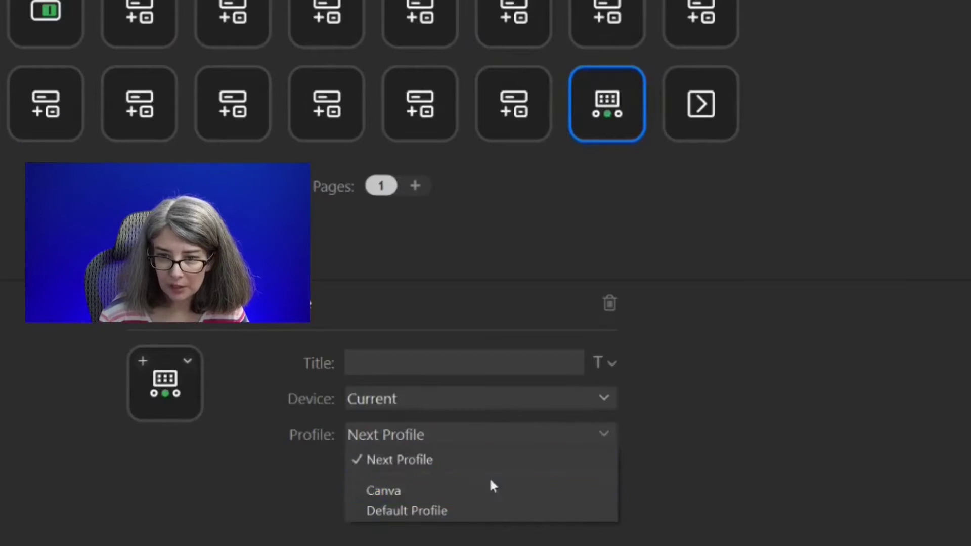
pyautogui.click(440, 510)
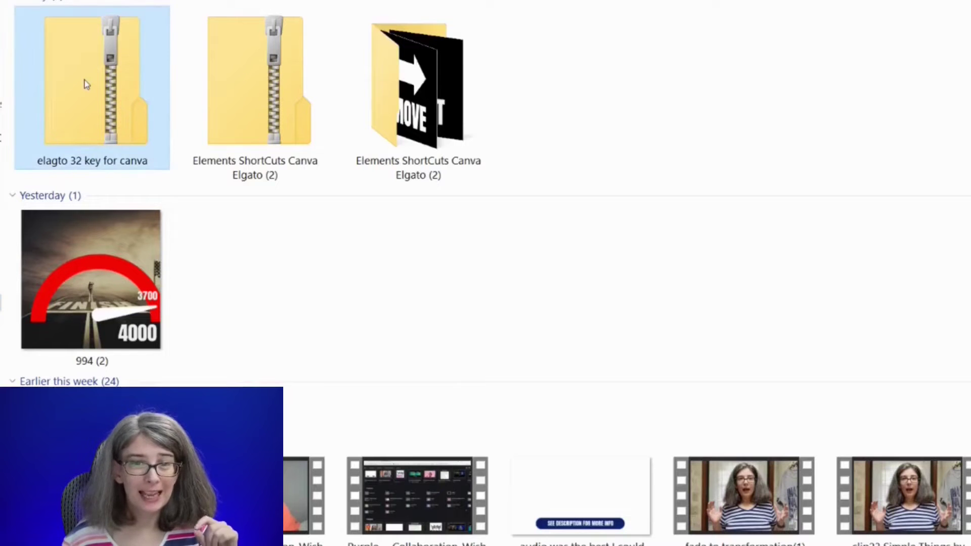
# - Extract the 'elagto 32 key for canva' zip to its suggested location
pyautogui.rightClick(67, 101)
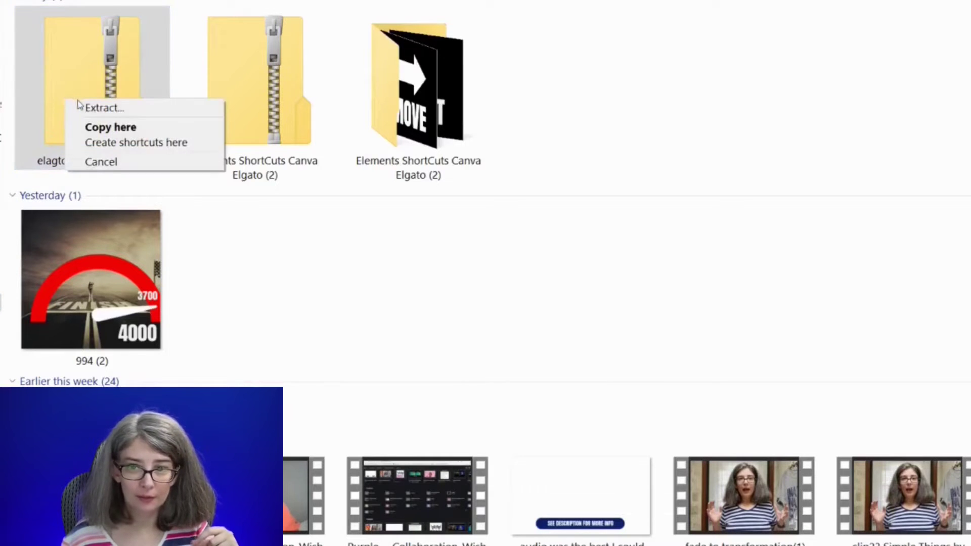
pyautogui.click(96, 107)
pyautogui.click(717, 463)
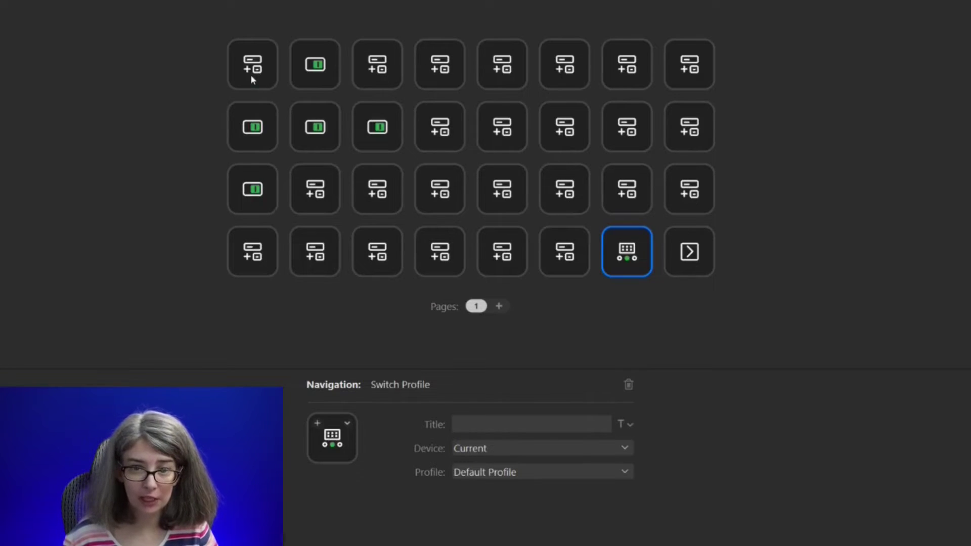
# - Set the top-left key's icon to the CAPS image from the 'elagto 32 key for canva' folder
pyautogui.click(253, 79)
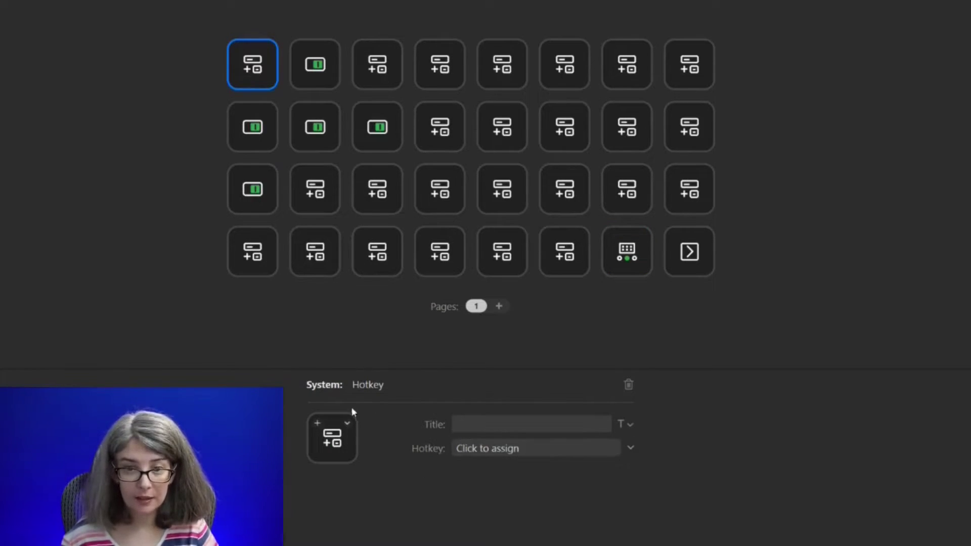
pyautogui.click(408, 353)
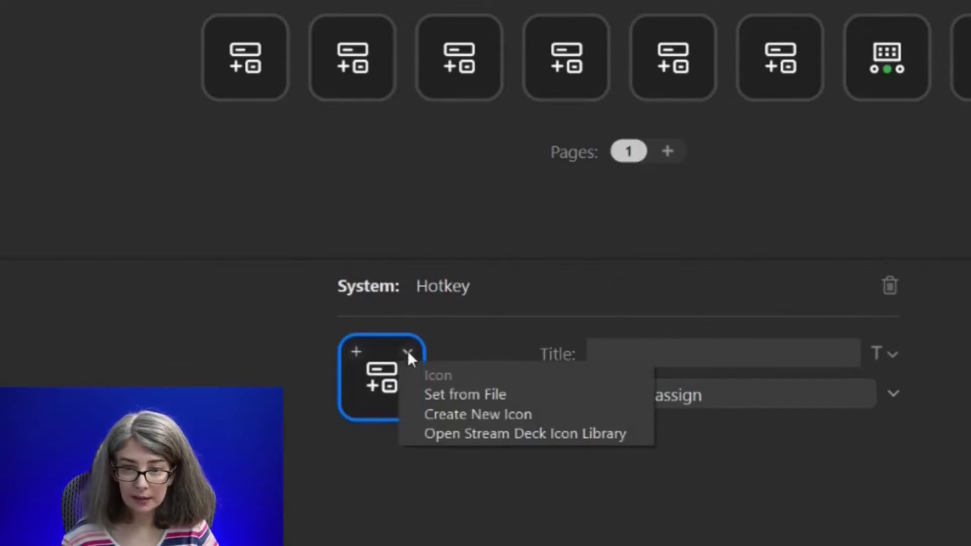
pyautogui.click(533, 396)
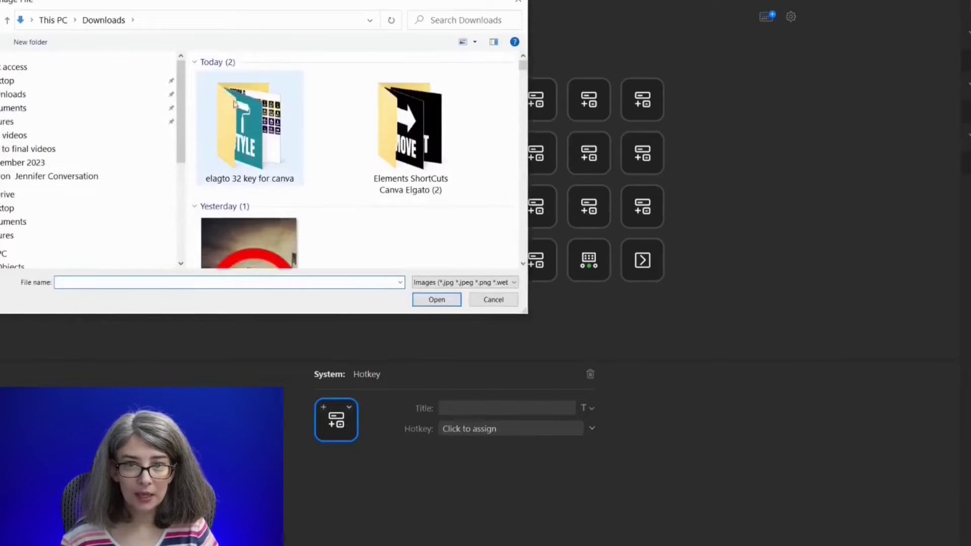
pyautogui.doubleClick(252, 146)
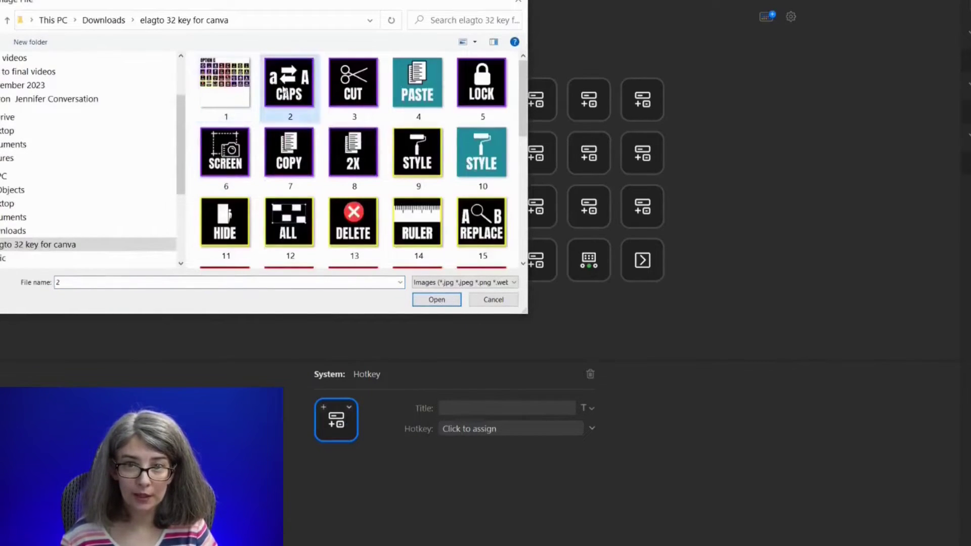
pyautogui.doubleClick(284, 91)
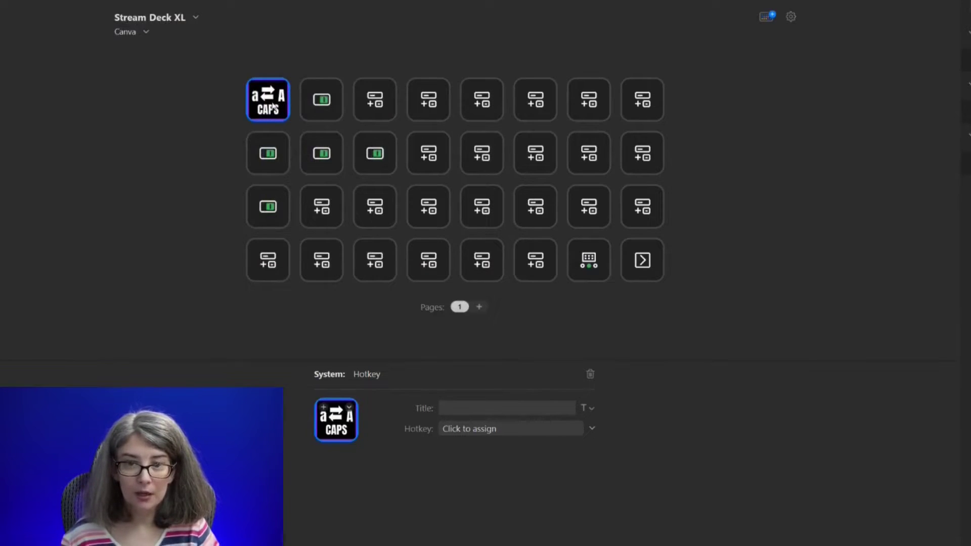
# - Give the second key the CUT image for state one and PASTE for state two
pyautogui.click(329, 108)
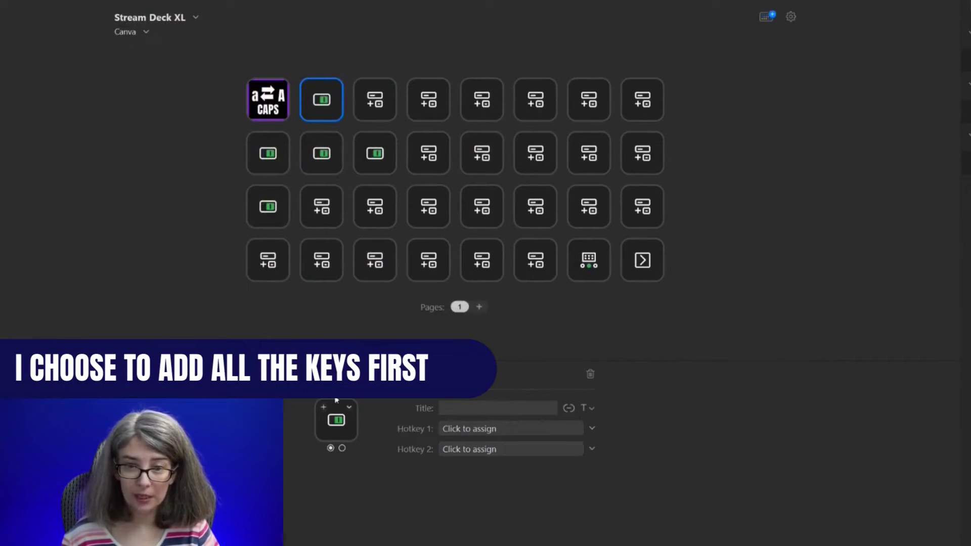
pyautogui.click(349, 407)
pyautogui.click(355, 425)
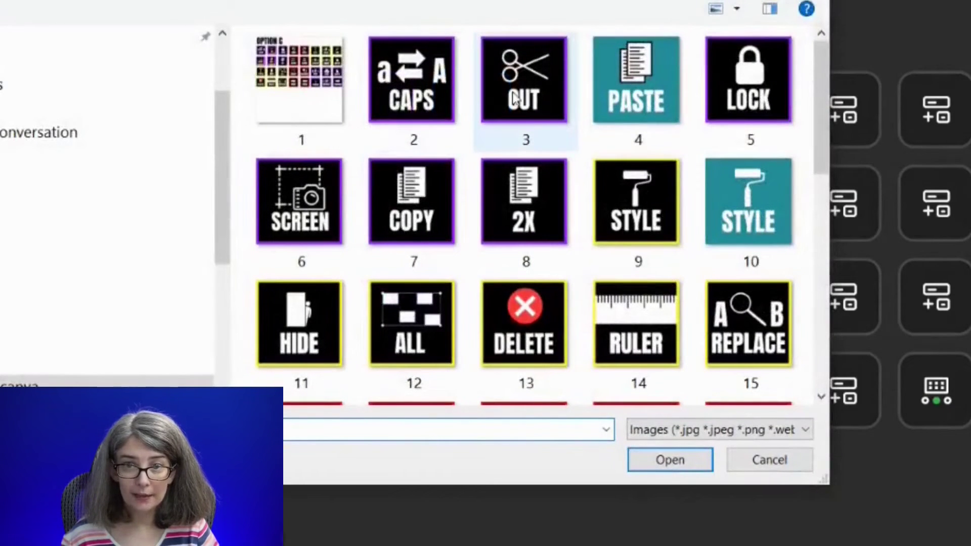
pyautogui.doubleClick(515, 99)
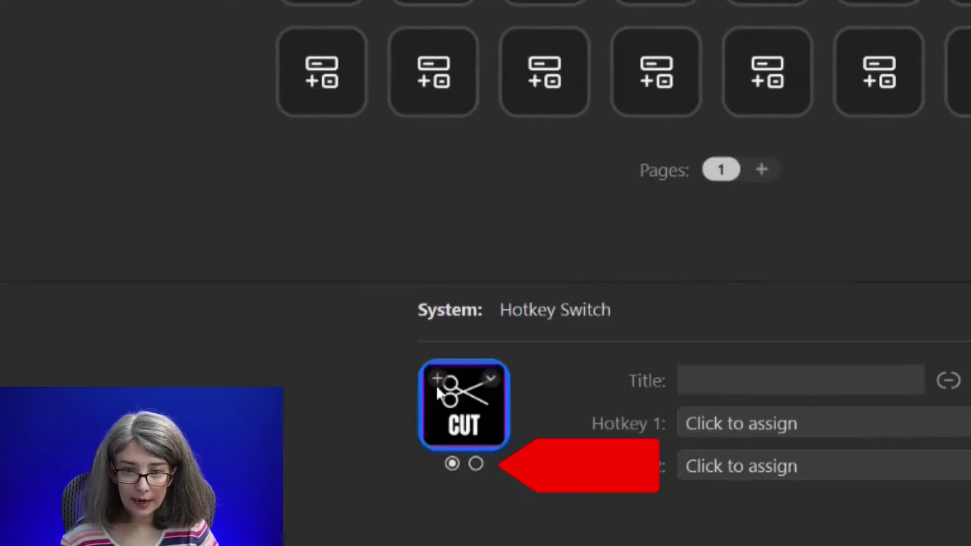
pyautogui.click(477, 465)
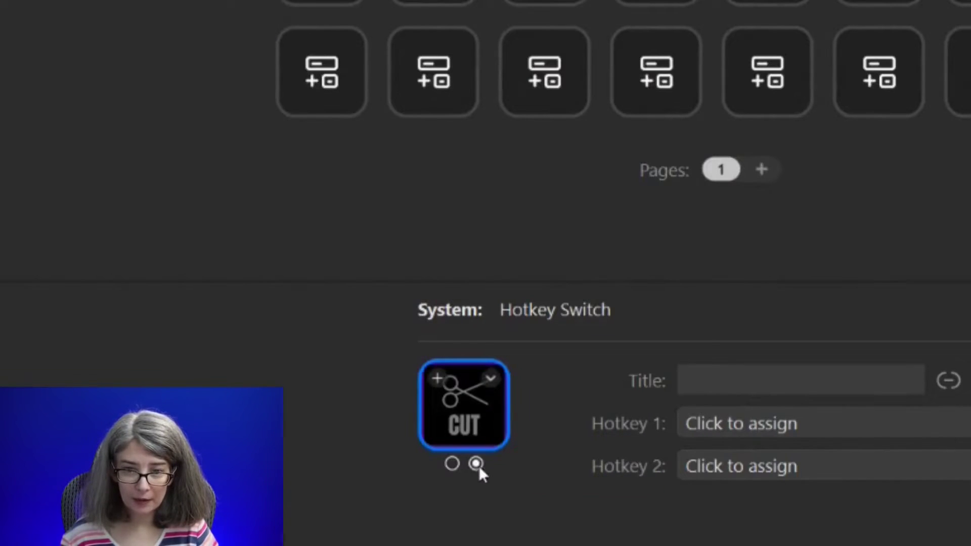
pyautogui.click(490, 379)
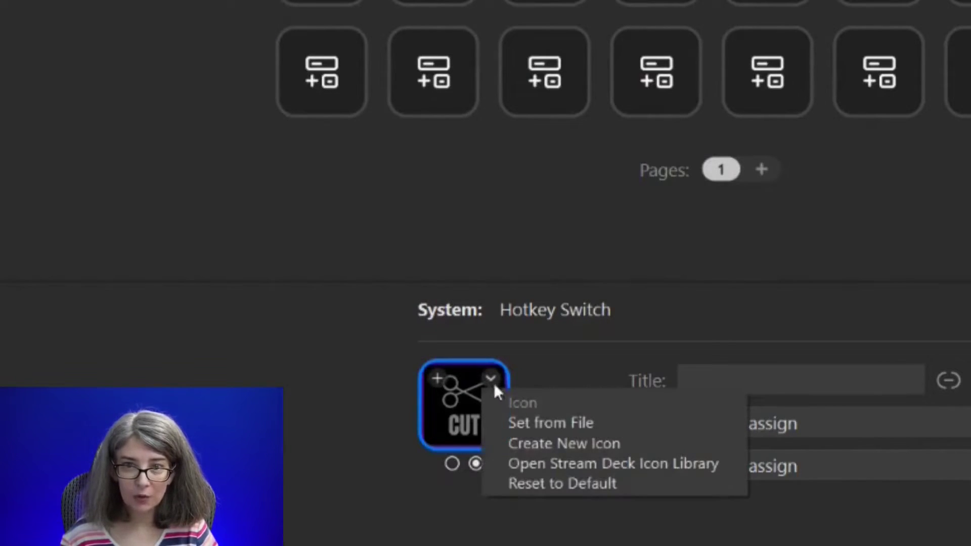
pyautogui.click(516, 421)
pyautogui.doubleClick(622, 87)
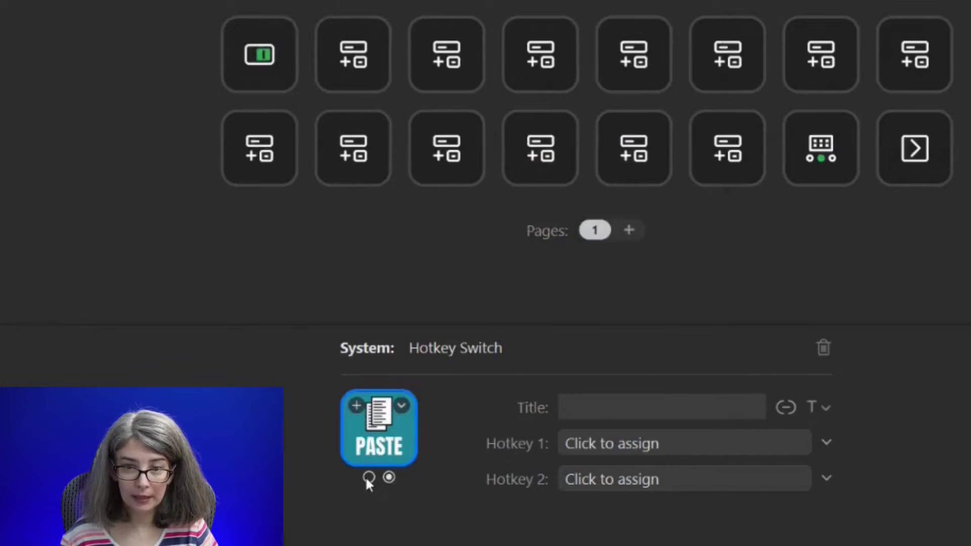
pyautogui.click(369, 478)
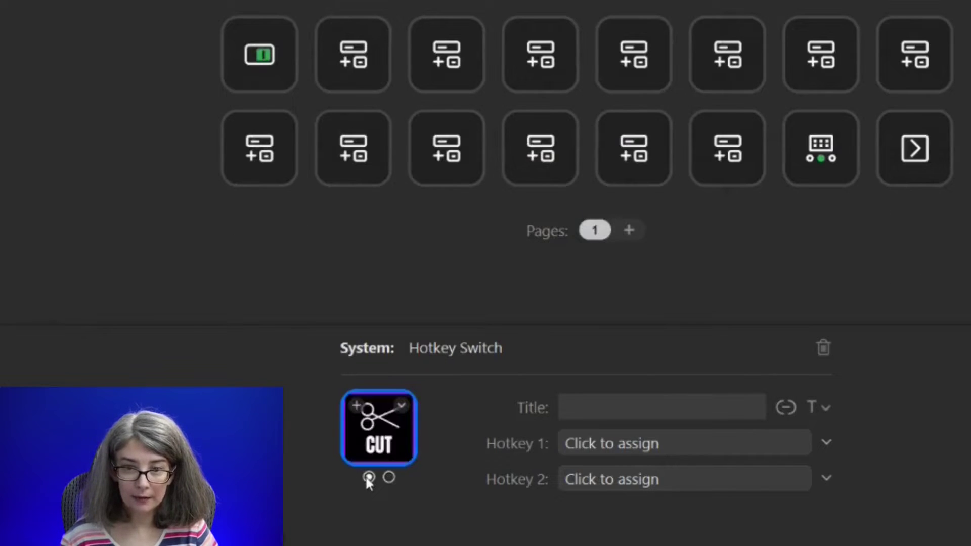
pyautogui.click(388, 477)
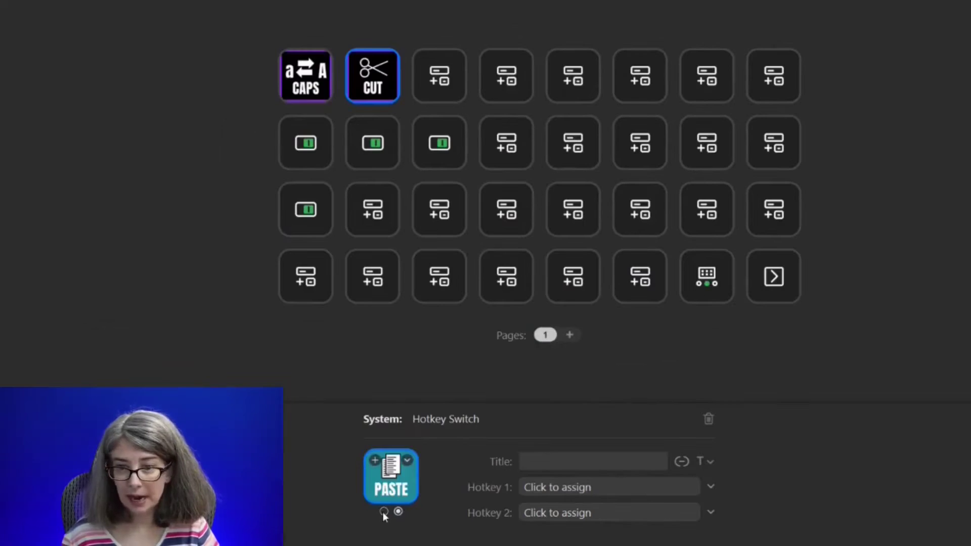
pyautogui.click(369, 477)
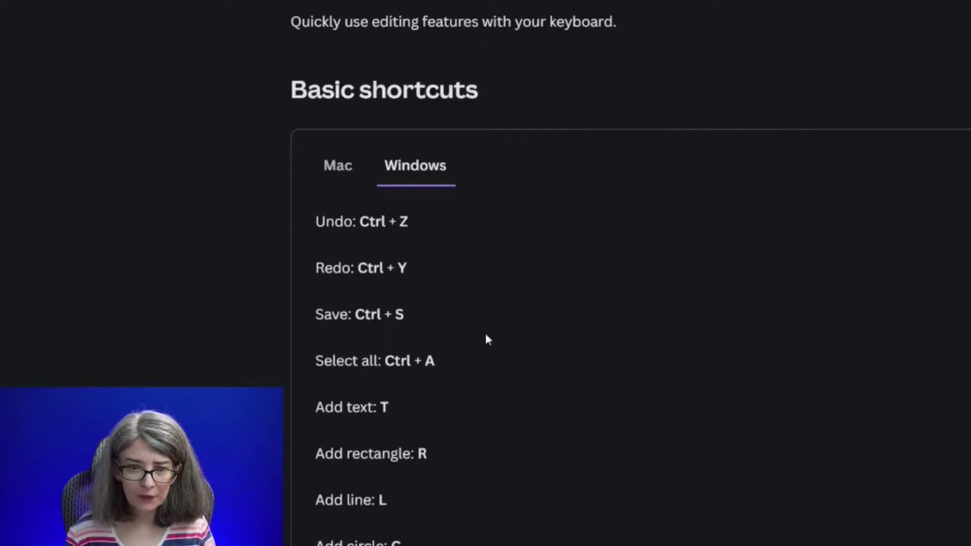
# - Scroll to the Group/Ungroup element shortcuts and begin recording the UNGROUP key's hotkey
pyautogui.scroll(-15, 475, 357)
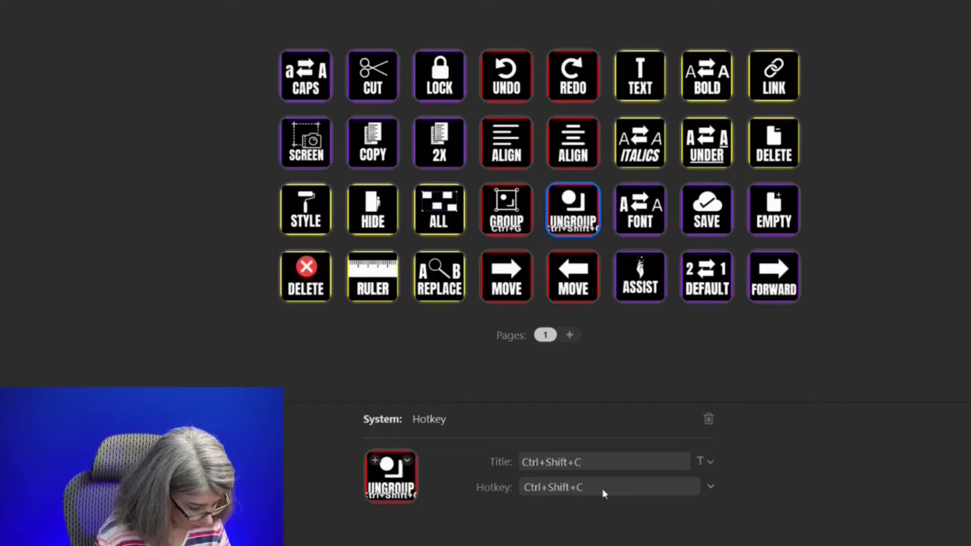
pyautogui.click(603, 489)
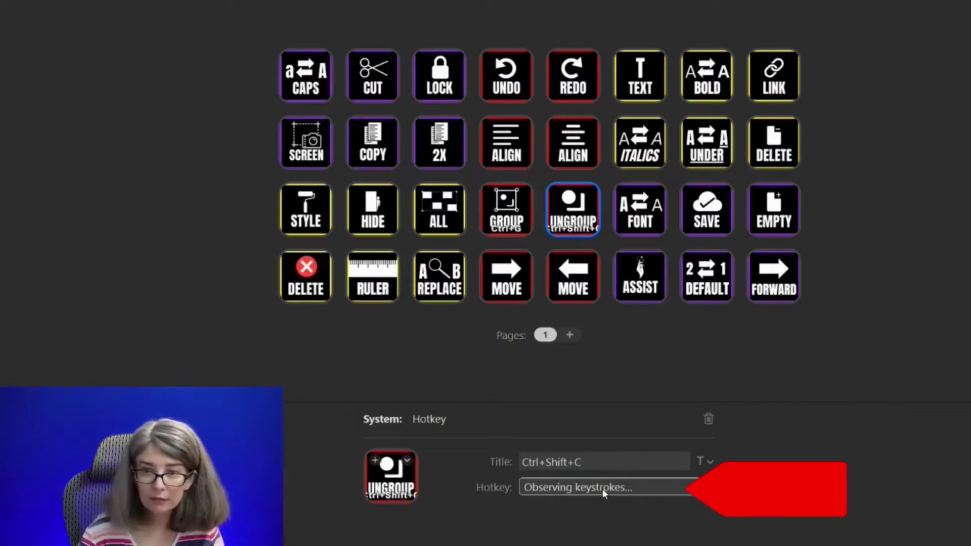
# - Record Ctrl+Shift+G on the UNGROUP key, clear the GROUP key's title, and test grouping
pyautogui.hotkey('ctrl', 'shift', 'g')
pyautogui.click(506, 210)
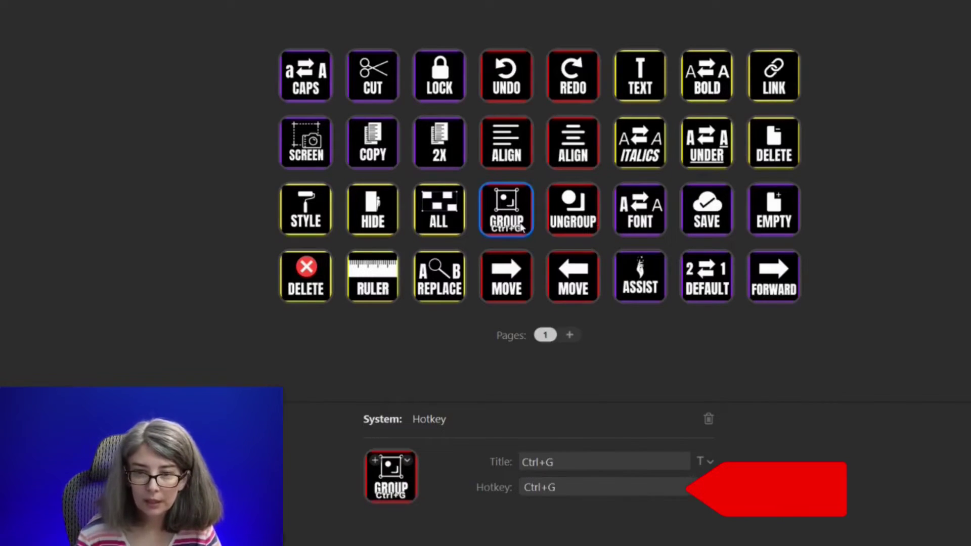
pyautogui.tripleClick(556, 460)
pyautogui.press('BackSpace')
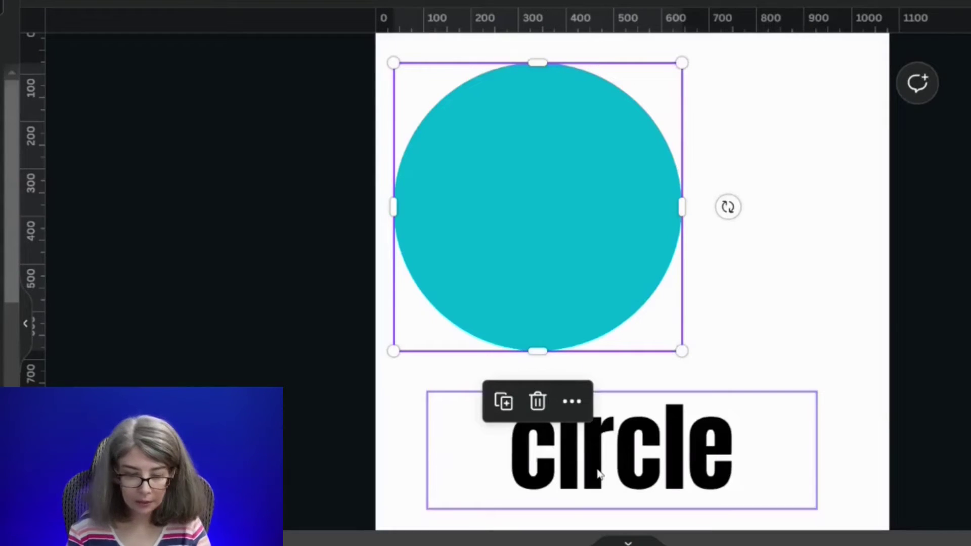
pyautogui.keyDown('shift'); pyautogui.click(598, 473); pyautogui.keyUp('shift')
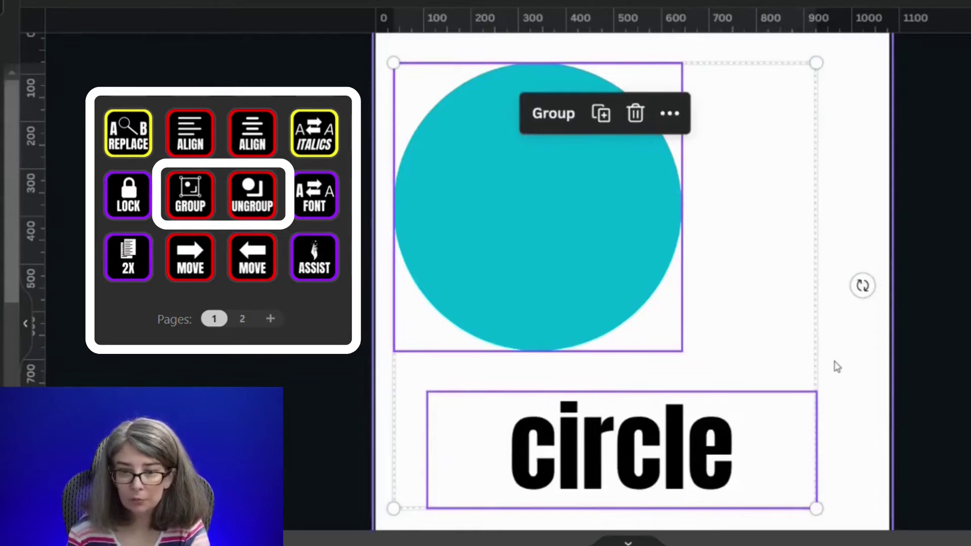
pyautogui.hotkey('ctrl', 'g')
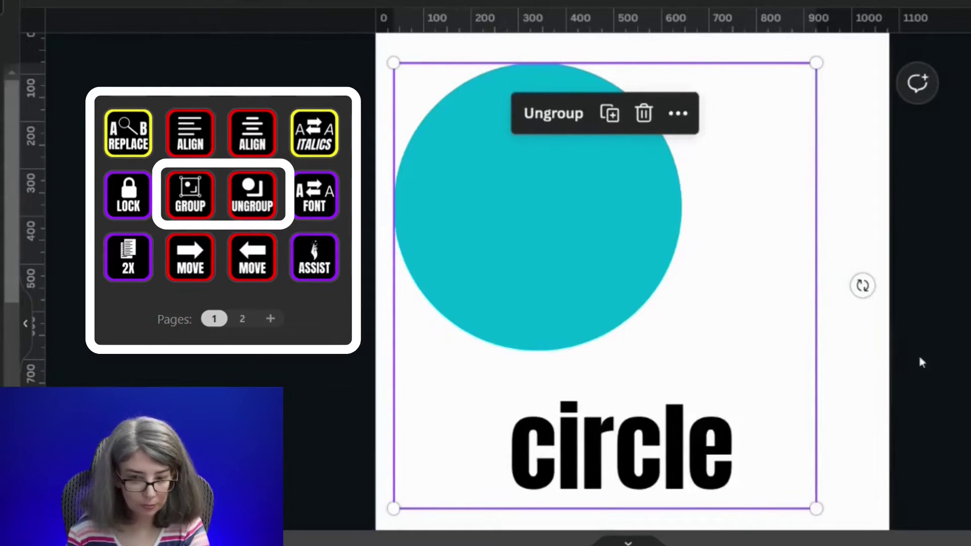
pyautogui.hotkey('ctrl', 'shift', 'g')
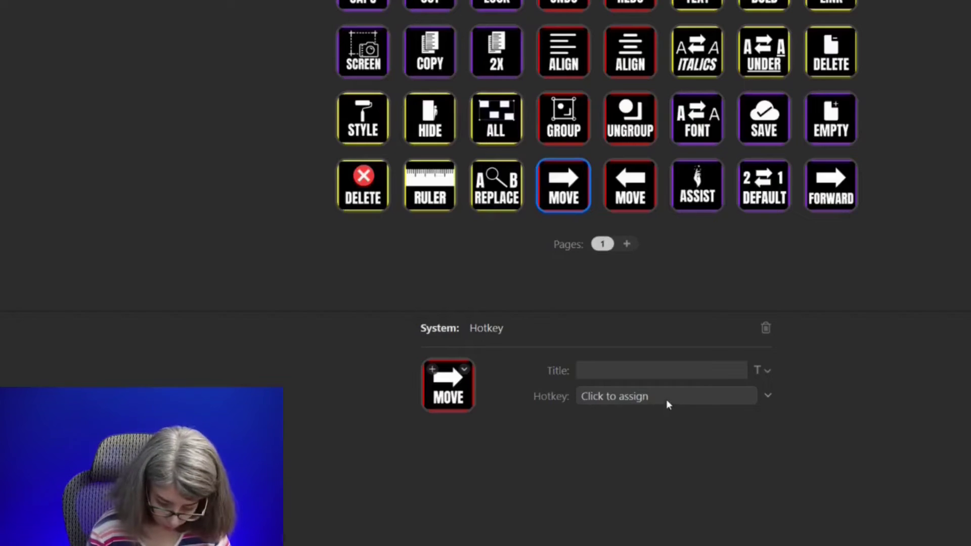
# - Assign Ctrl+] to the forward MOVE key and Ctrl+[ to the backward MOVE key
pyautogui.click(666, 399)
pyautogui.press('ctrl')
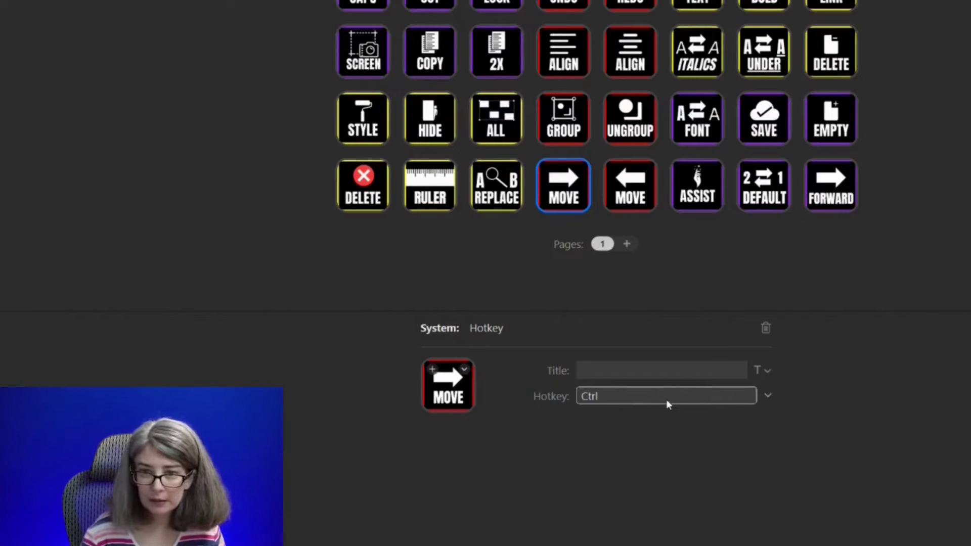
pyautogui.hotkey('ctrl', ']')
pyautogui.click(627, 200)
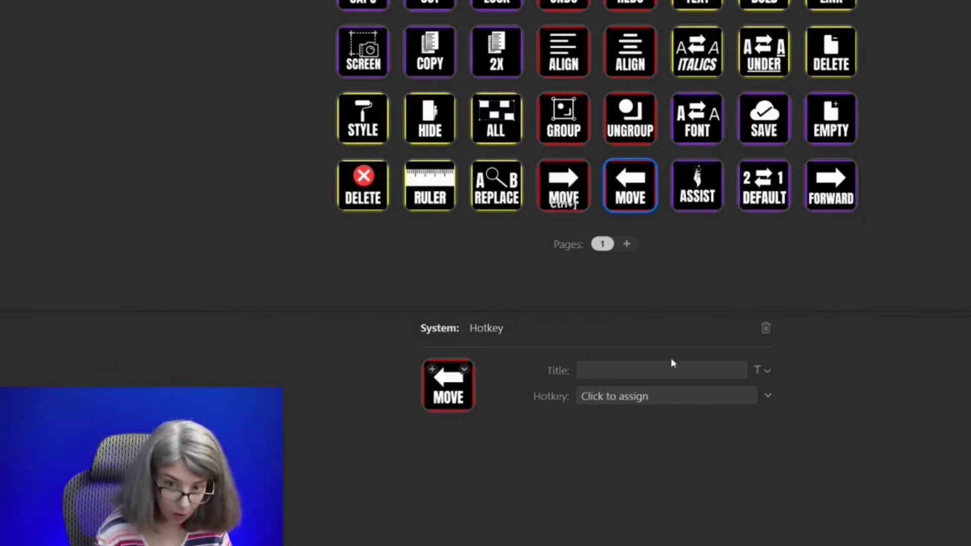
pyautogui.click(655, 395)
pyautogui.hotkey('ctrl', '[')
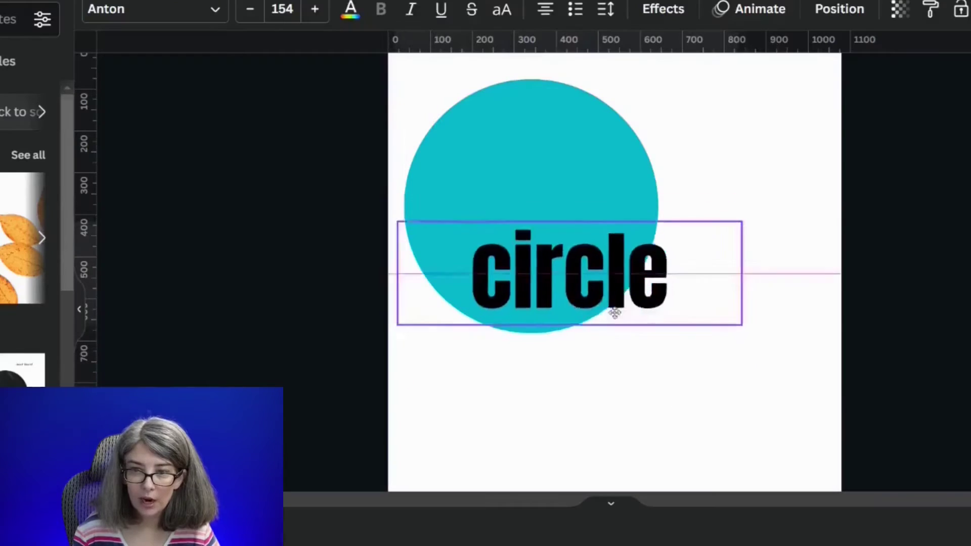
# - Move the 'circle' text onto the teal circle, send it behind, then bring it forward
pyautogui.moveTo(614, 311); pyautogui.dragTo(652, 285)
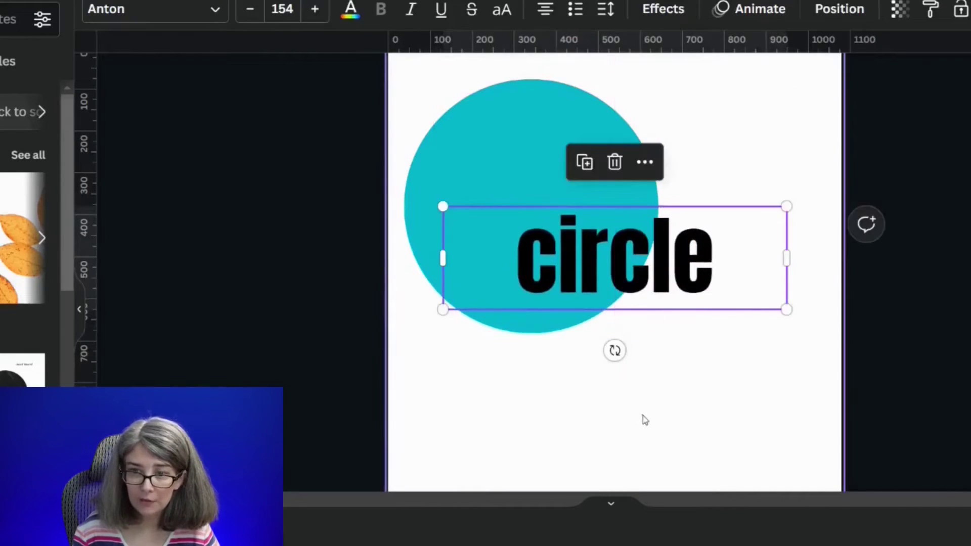
pyautogui.click(606, 412)
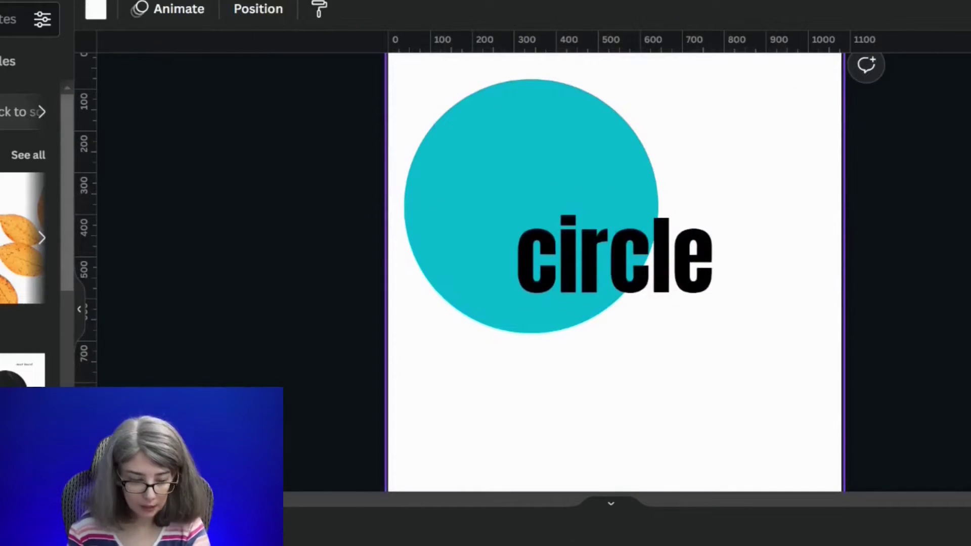
pyautogui.click(613, 267)
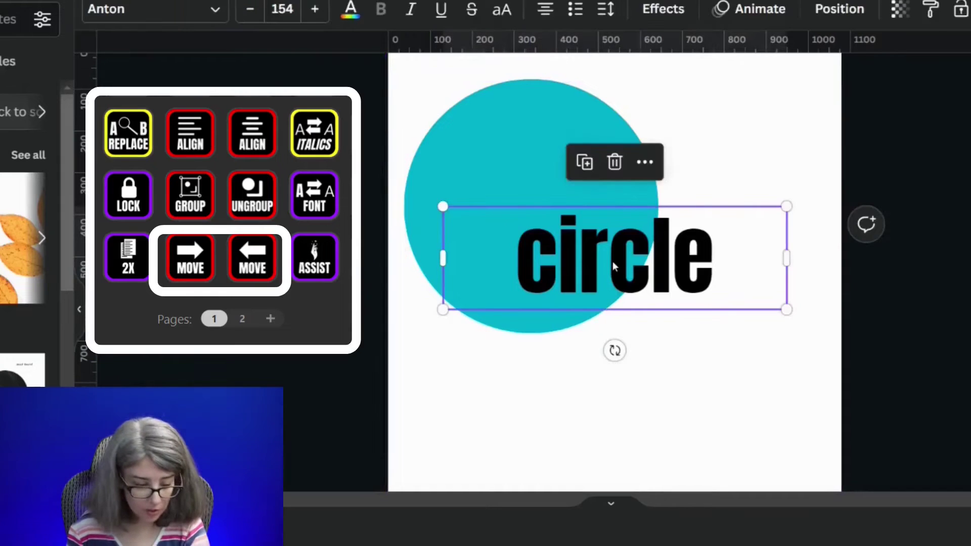
pyautogui.hotkey('ctrl', '[')
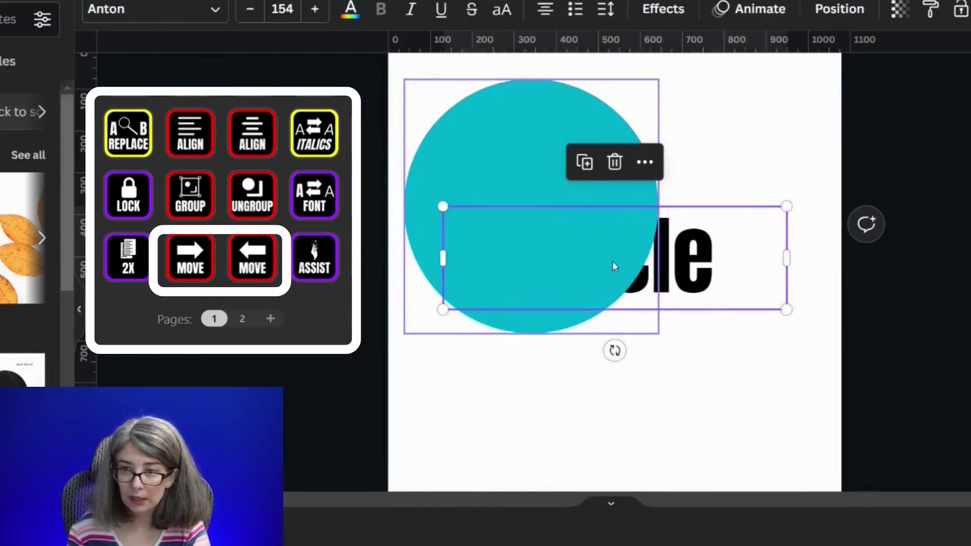
pyautogui.hotkey('ctrl', ']')
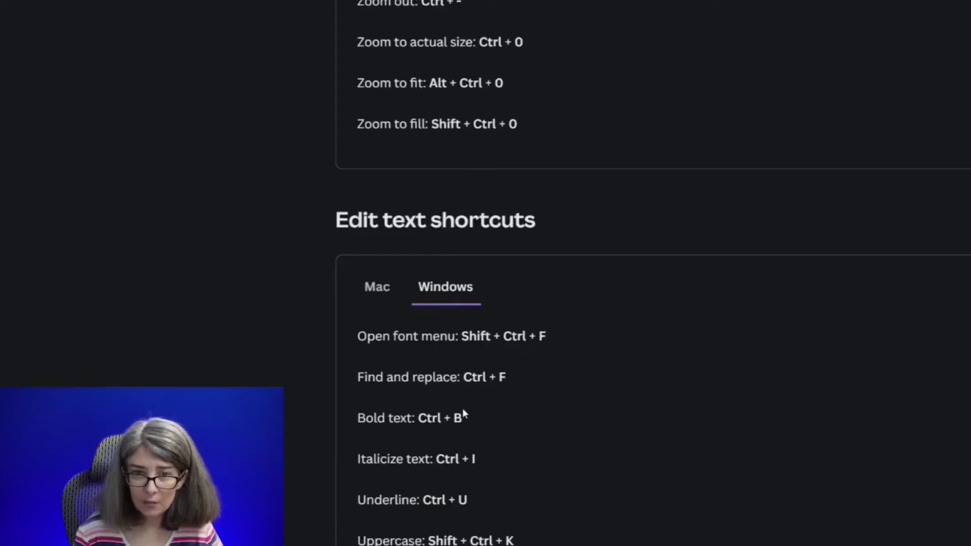
# - Scroll down to the Windows Edit text shortcuts, including Uppercase and alignment
pyautogui.scroll(-5, 463, 411)
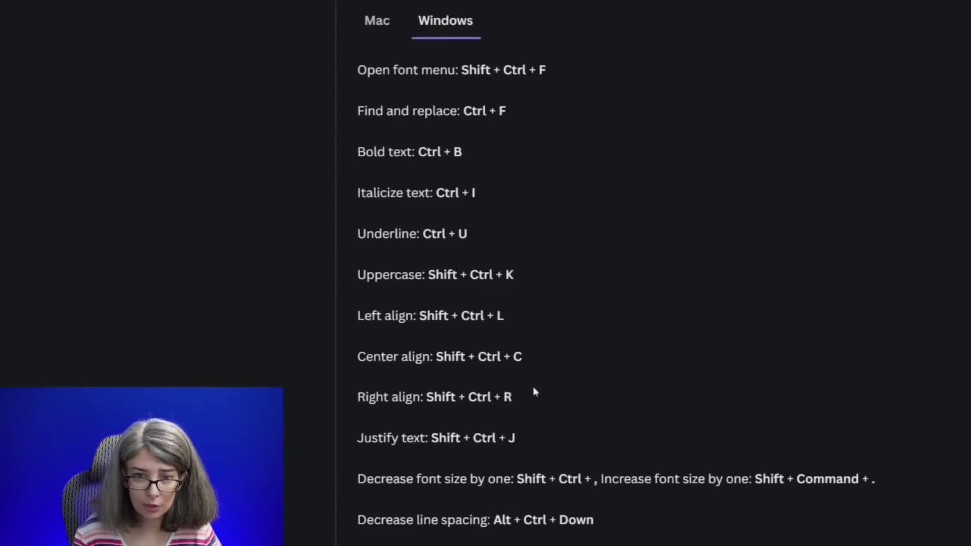
pyautogui.scroll(-3, 547, 408)
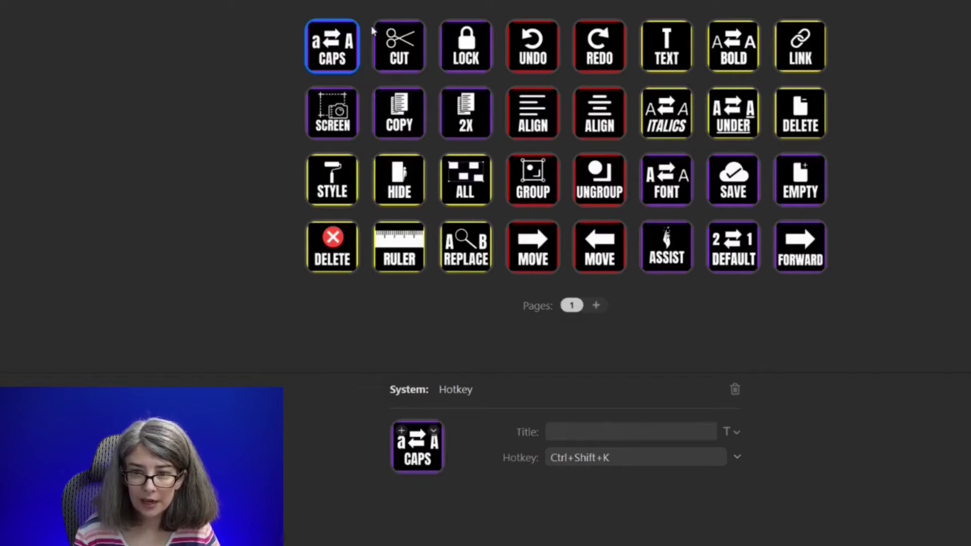
# - Inspect the CUT key's shortcut settings and the DEFAULT key's profile-switch settings
pyautogui.click(398, 55)
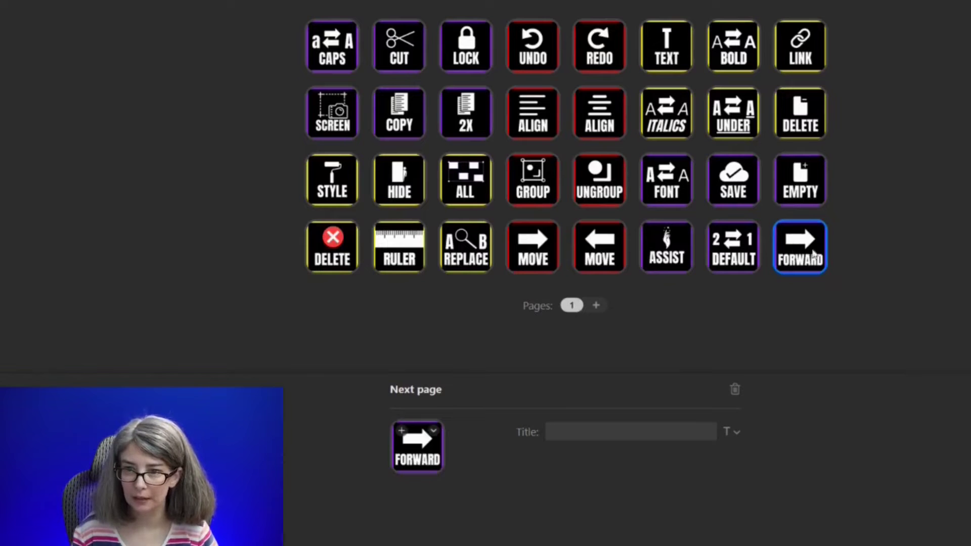
pyautogui.click(740, 255)
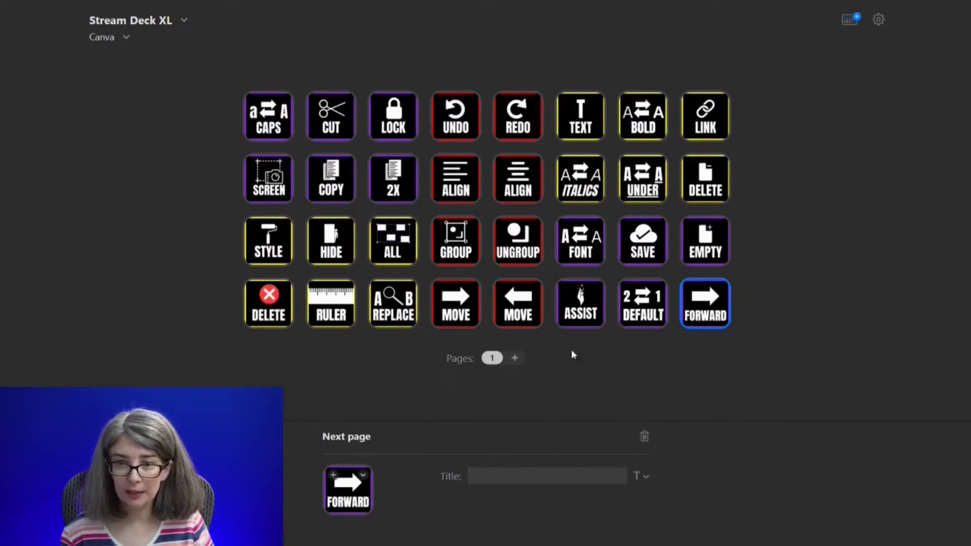
# - On page 2, give the Previous page key the BACK icon (image 36) via Set from File
pyautogui.click(516, 357)
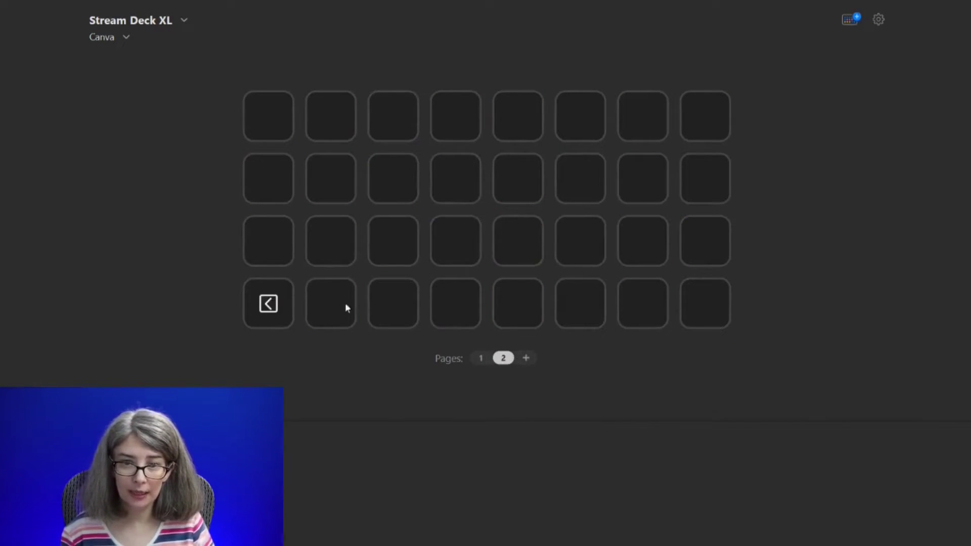
pyautogui.click(270, 309)
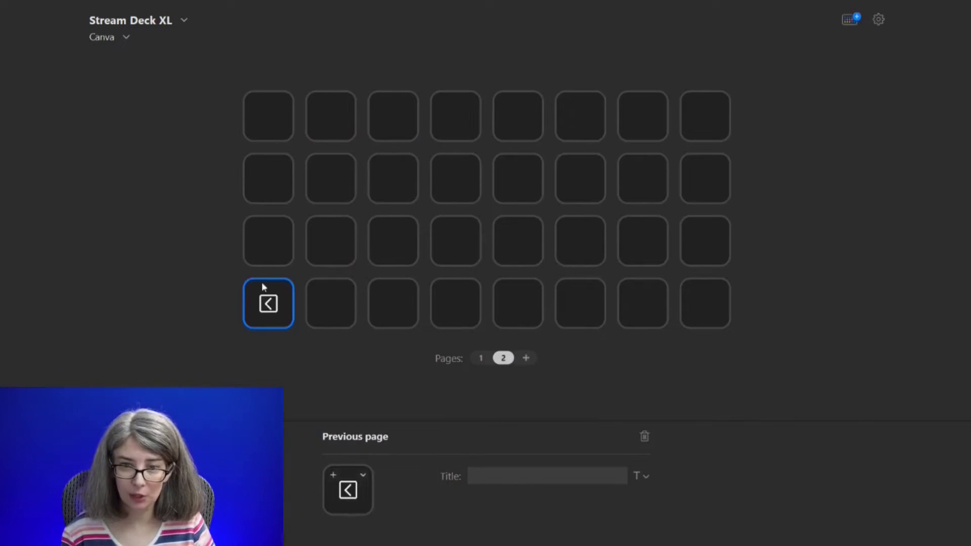
pyautogui.click(363, 475)
pyautogui.click(389, 496)
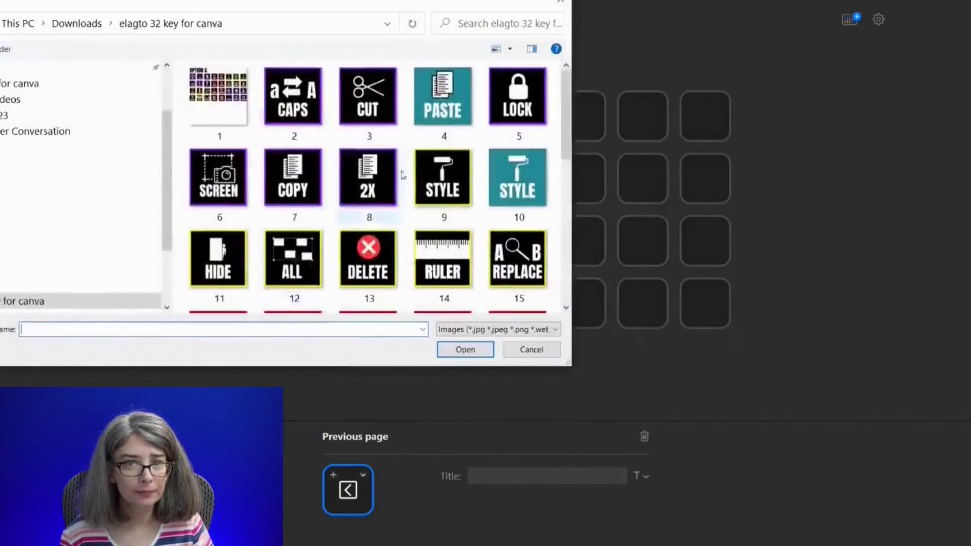
pyautogui.scroll(-5, 459, 225)
pyautogui.click(230, 270)
pyautogui.doubleClick(230, 270)
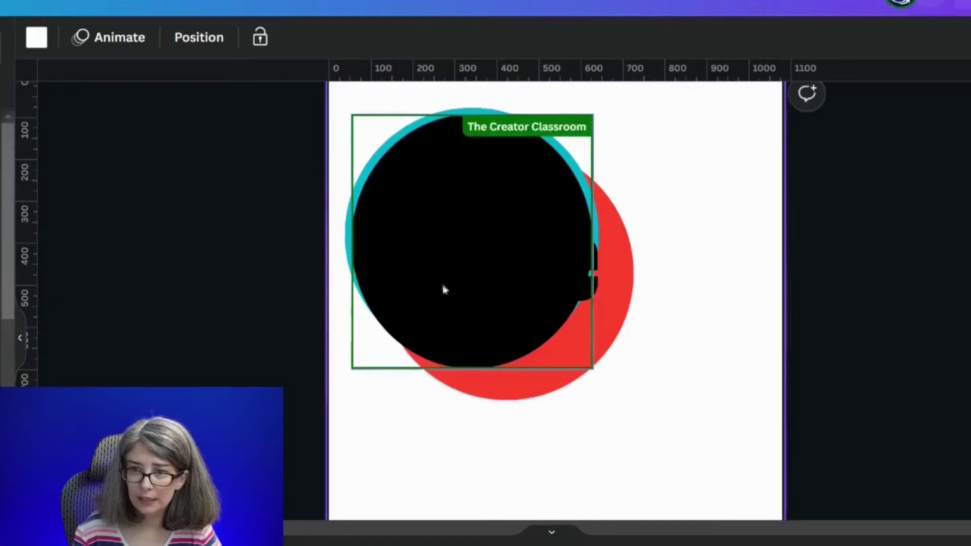
# - Move the black circle off the canvas and center the circle text below the red circle
pyautogui.moveTo(444, 289); pyautogui.dragTo(77, 189)
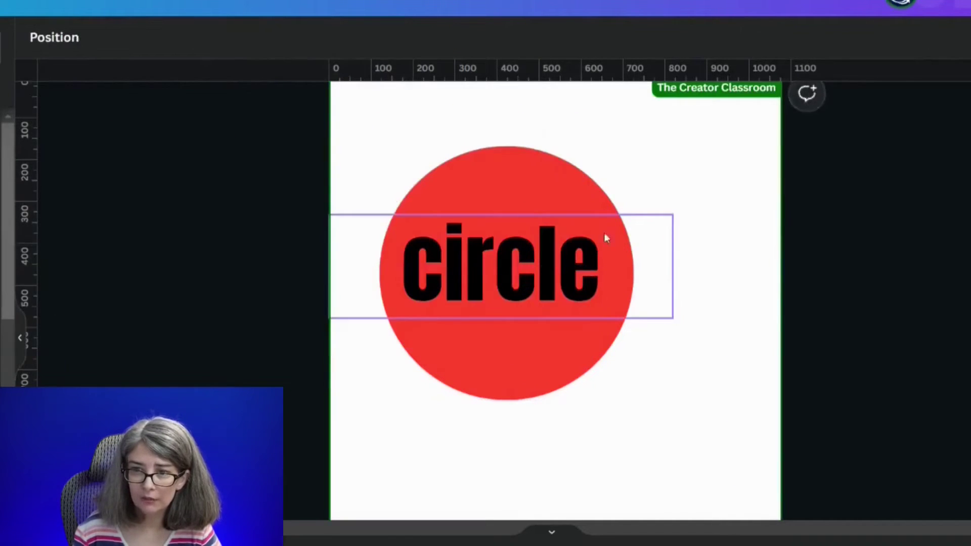
pyautogui.moveTo(603, 238); pyautogui.dragTo(733, 408)
pyautogui.click(553, 251)
pyautogui.moveTo(553, 251); pyautogui.dragTo(547, 226)
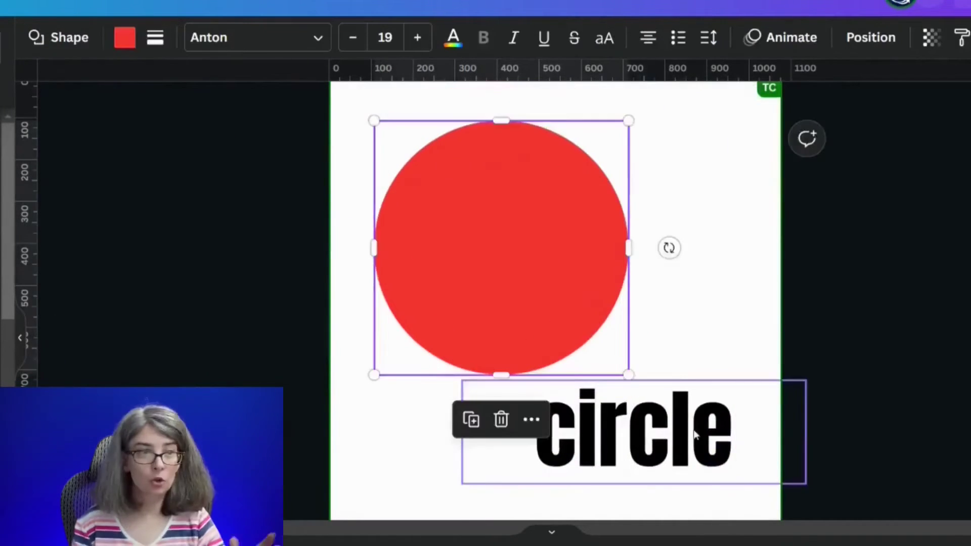
pyautogui.moveTo(685, 414); pyautogui.dragTo(577, 434)
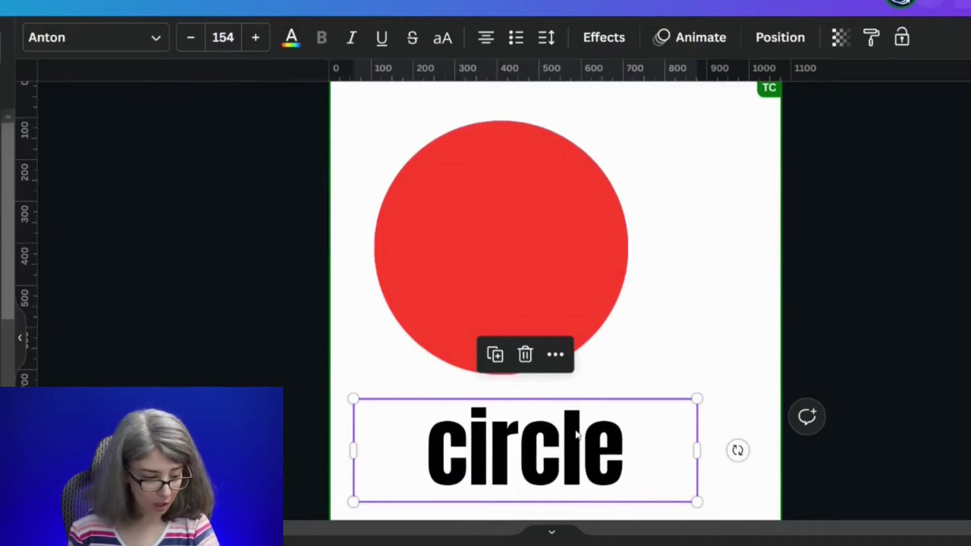
# - Make the circle text uppercase, then cut it and paste CIRCLE back
pyautogui.click(506, 253)
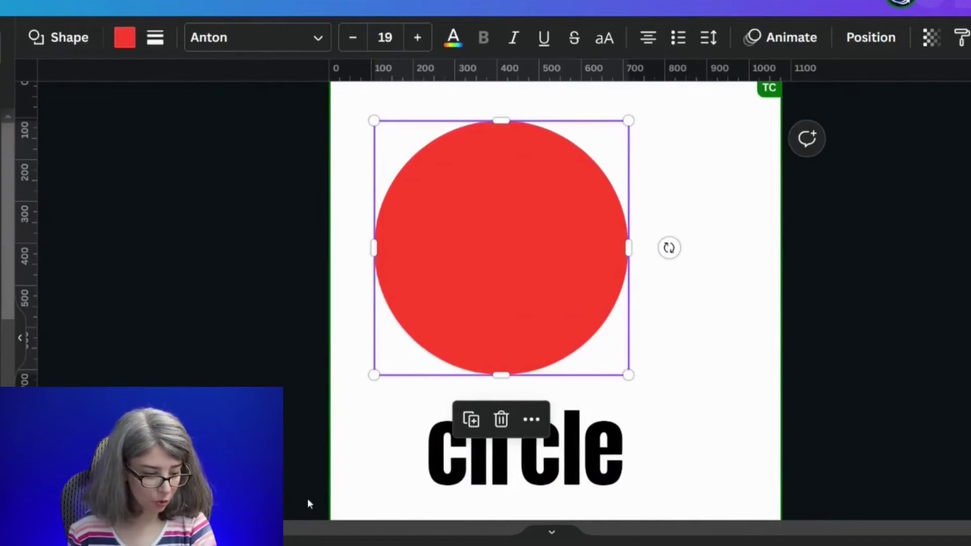
pyautogui.click(489, 486)
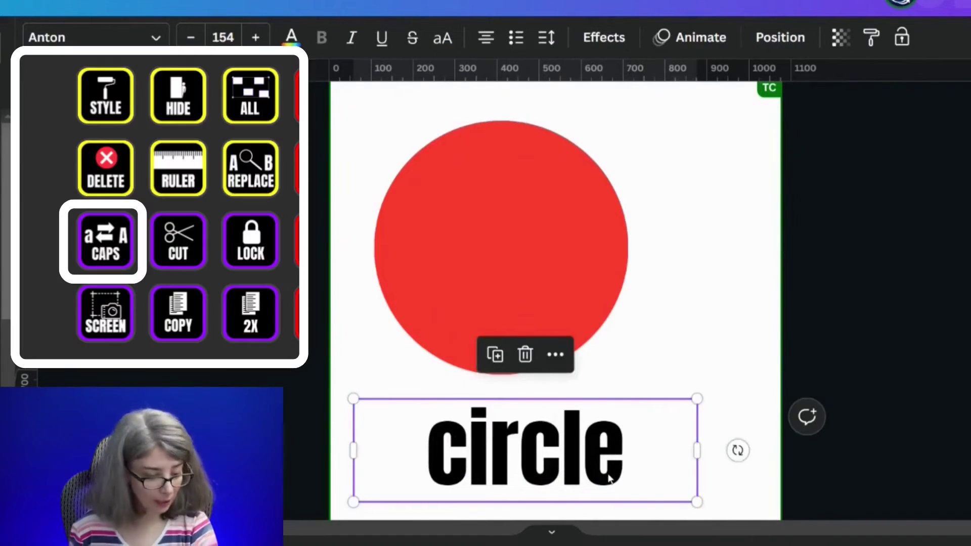
pyautogui.hotkey('ctrl', 'shift', 'k')
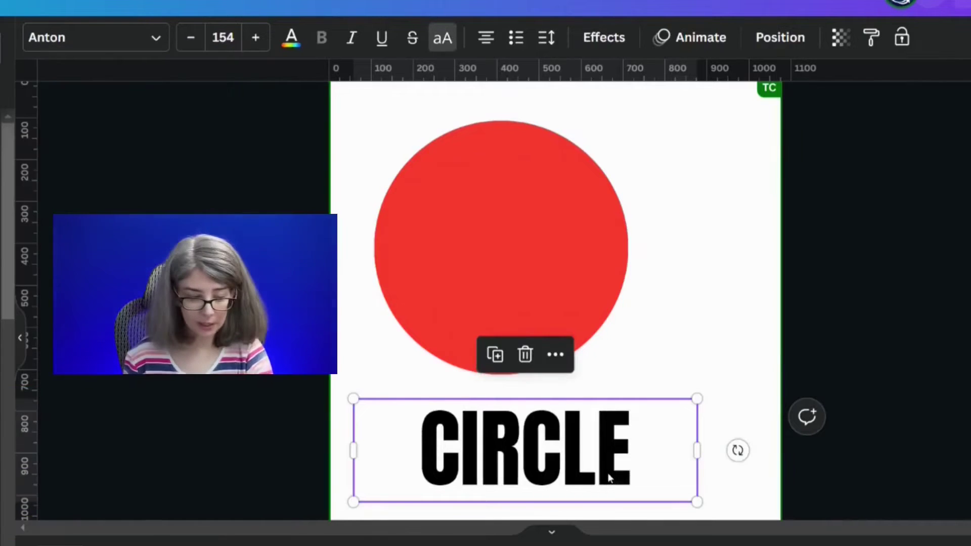
pyautogui.hotkey('ctrl', 'x')
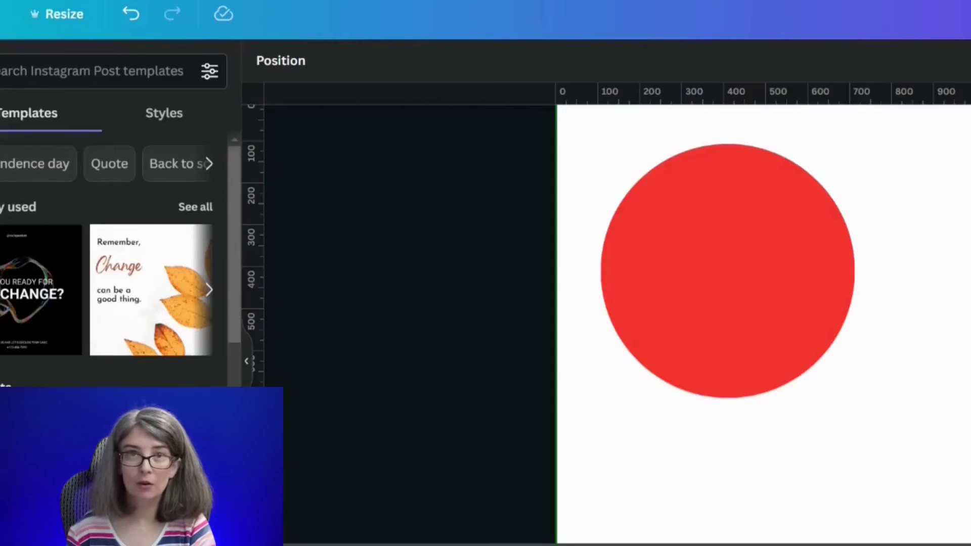
pyautogui.hotkey('ctrl', 'v')
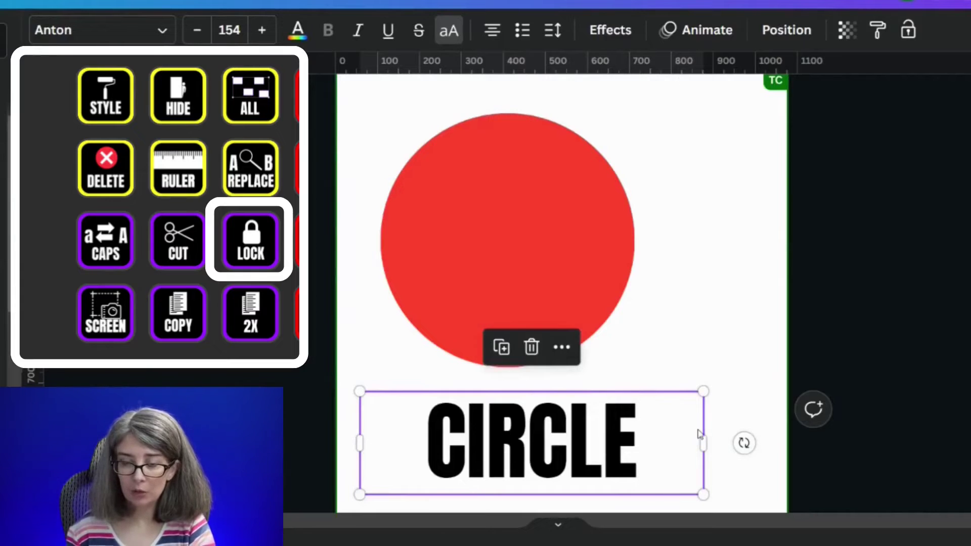
# - Test lock, unlock, undo and redo on the CIRCLE text, leaving it unlocked
pyautogui.hotkey('alt', 'shift', 'l')
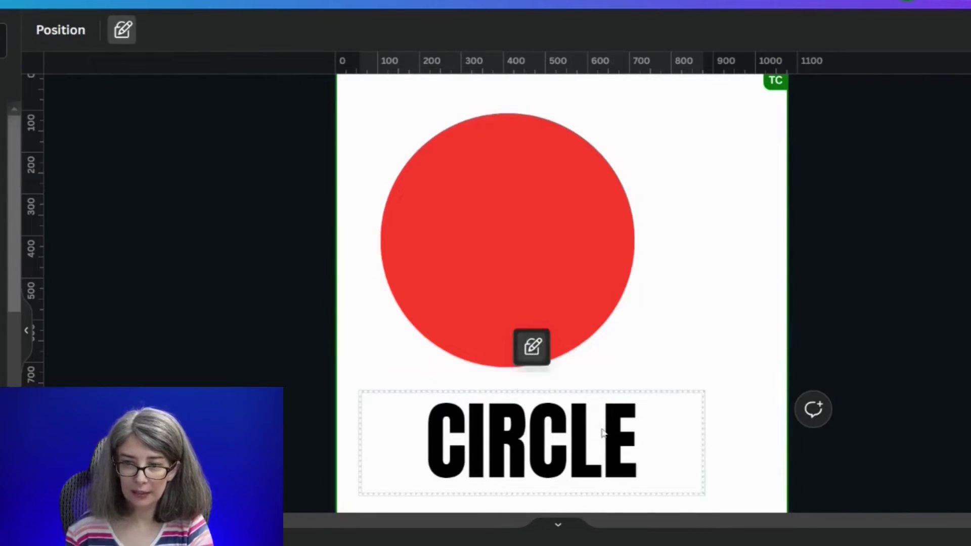
pyautogui.hotkey('alt', 'shift', 'l')
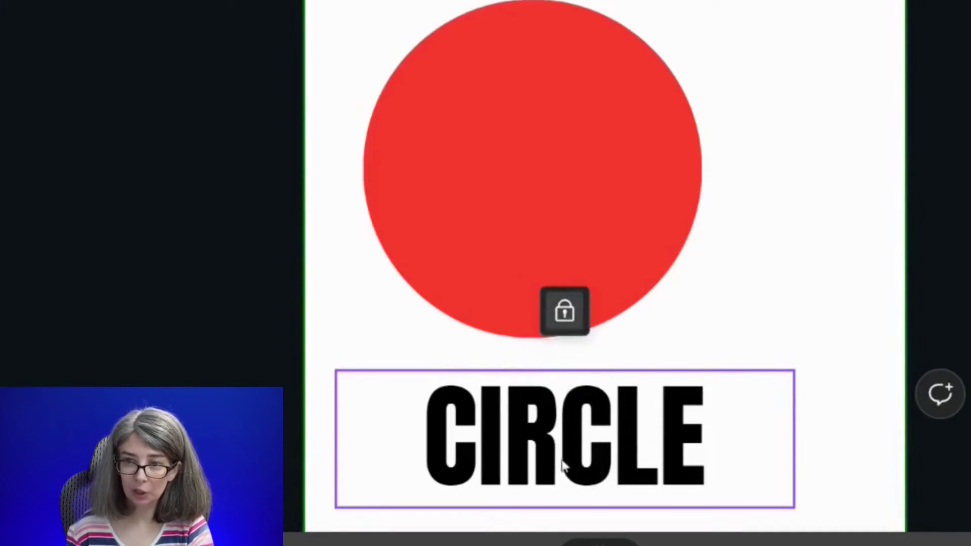
pyautogui.hotkey('alt', 'shift', 'l')
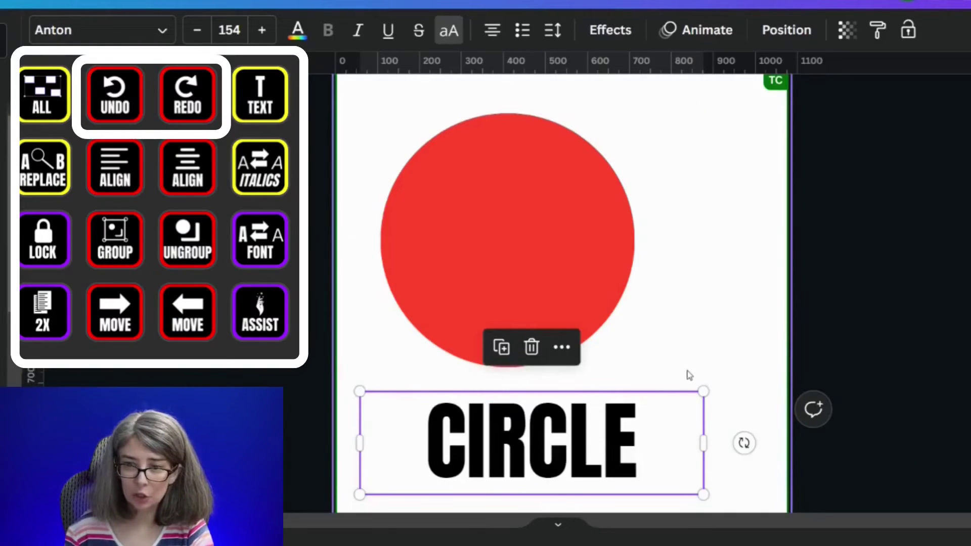
pyautogui.hotkey('alt', 'shift', 'l')
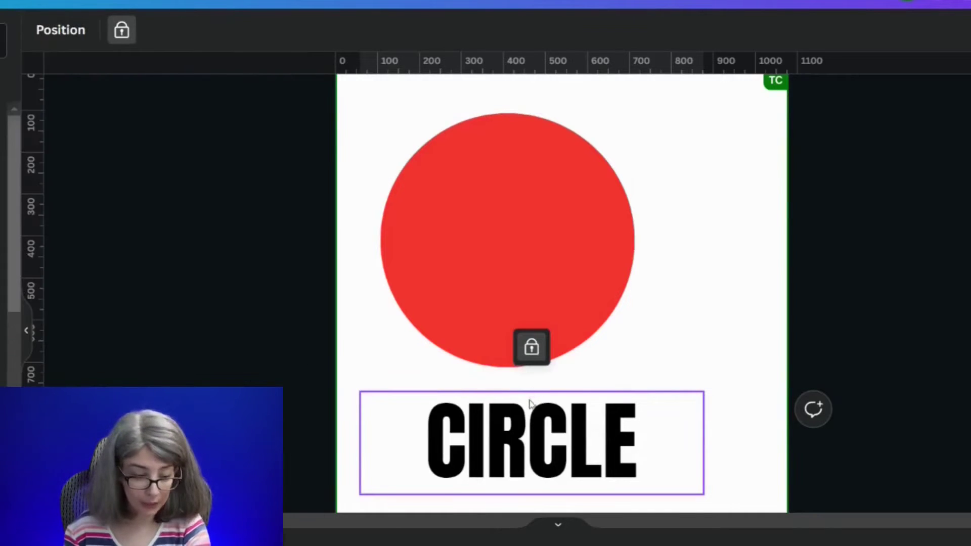
pyautogui.hotkey('alt', 'shift', 'l')
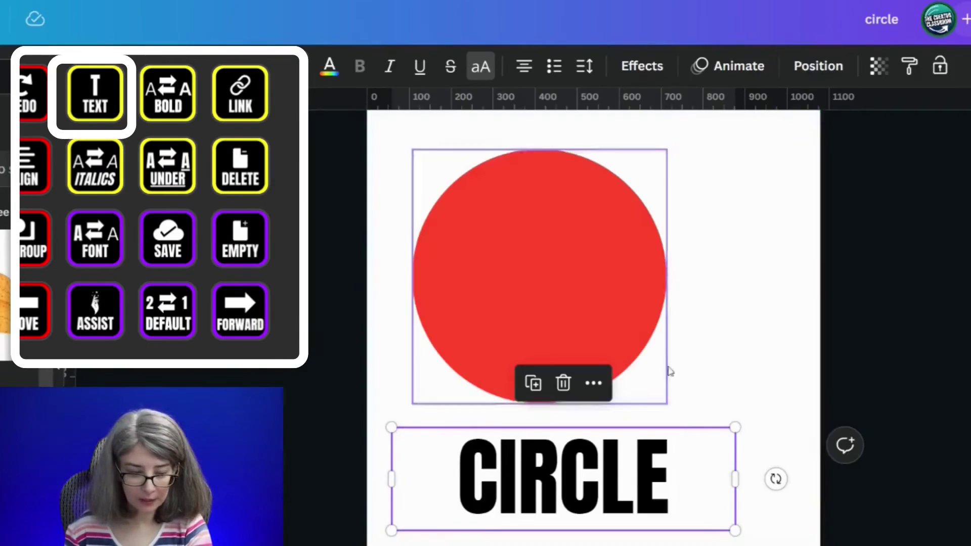
pyautogui.click(718, 353)
pyautogui.press('t')
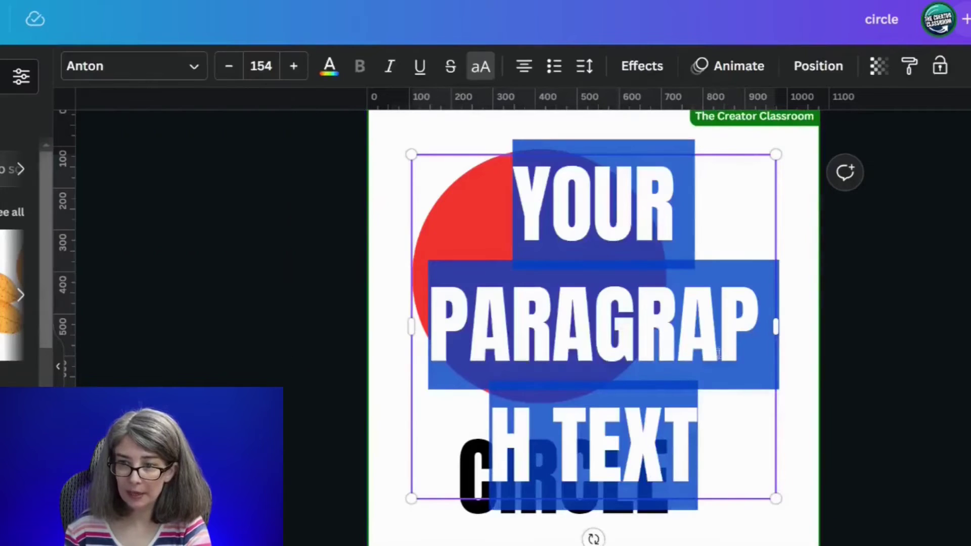
pyautogui.press('Escape')
pyautogui.press('Delete')
pyautogui.click(517, 501)
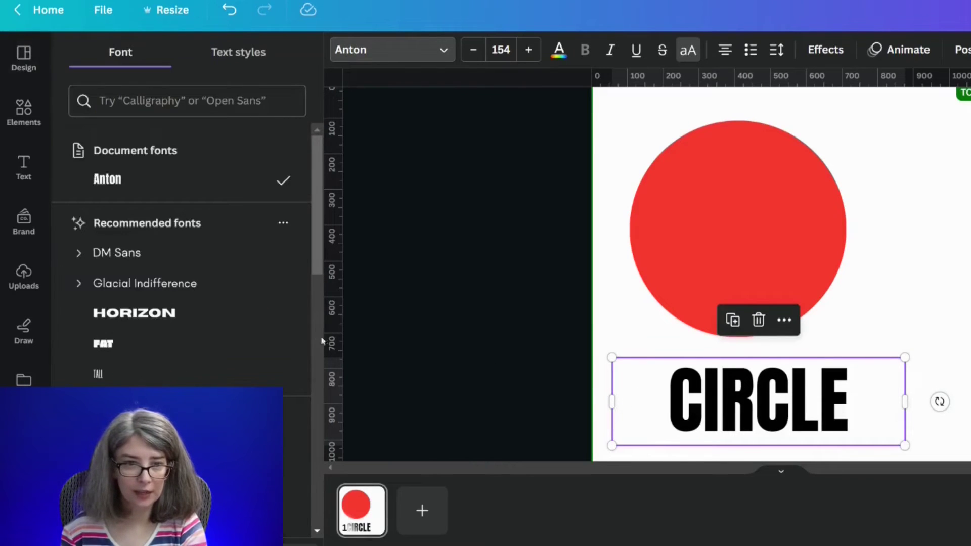
pyautogui.click(110, 258)
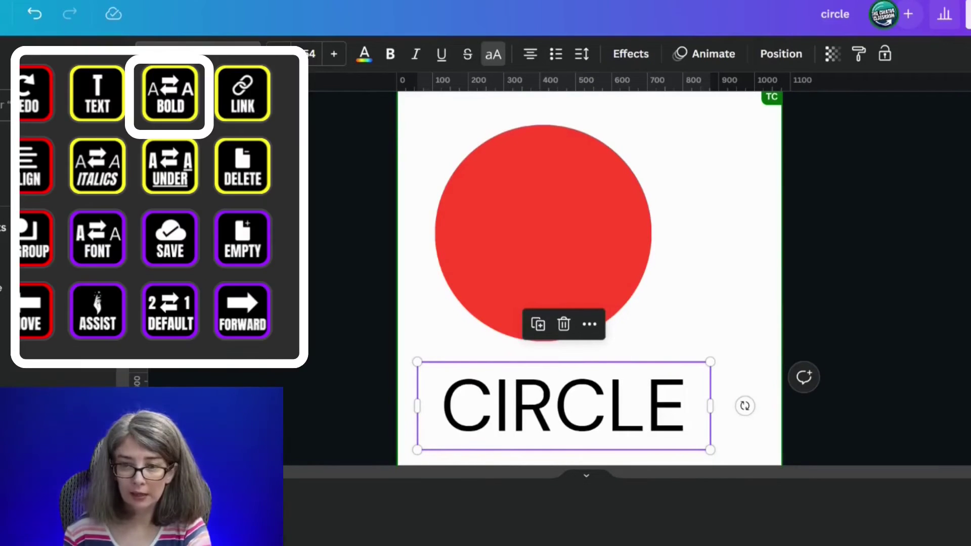
pyautogui.hotkey('ctrl', 'b')
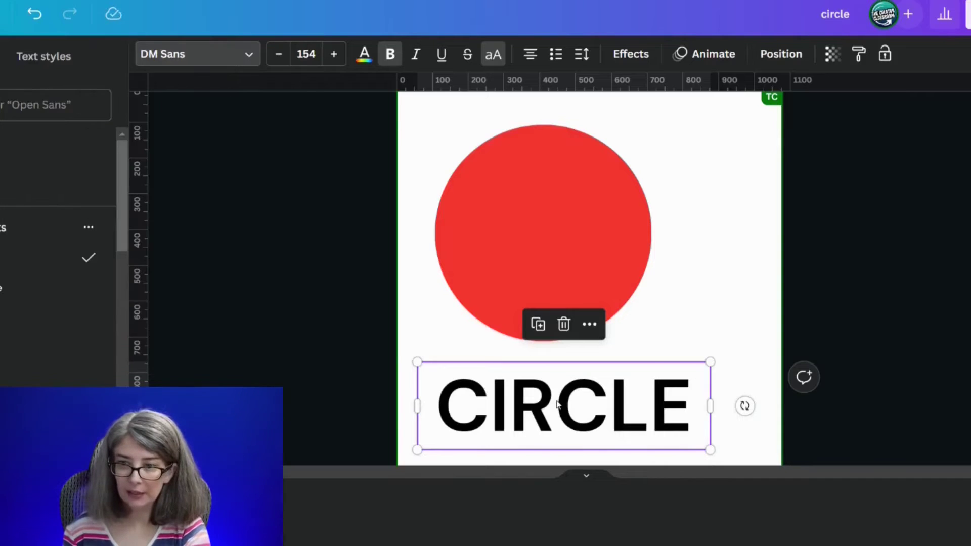
pyautogui.hotkey('ctrl', 'k')
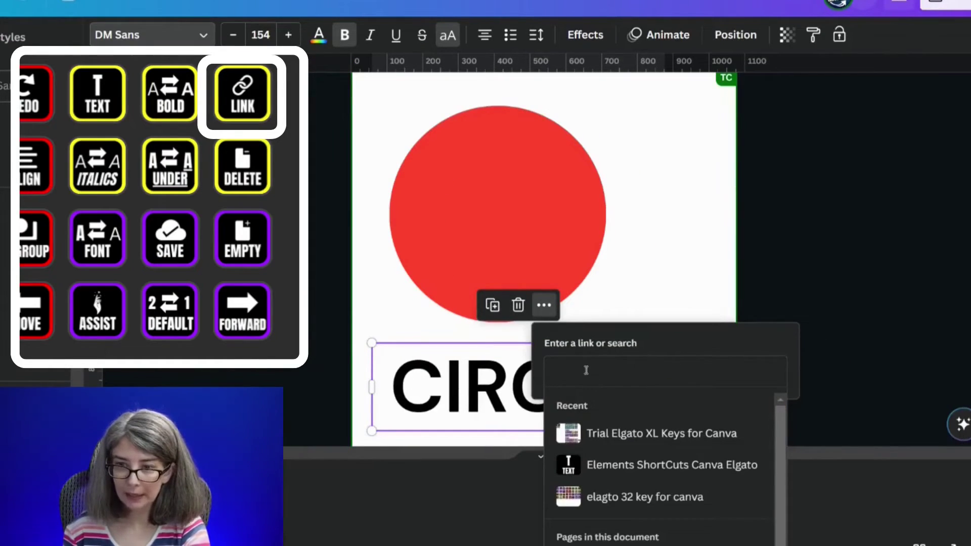
pyautogui.press('Escape')
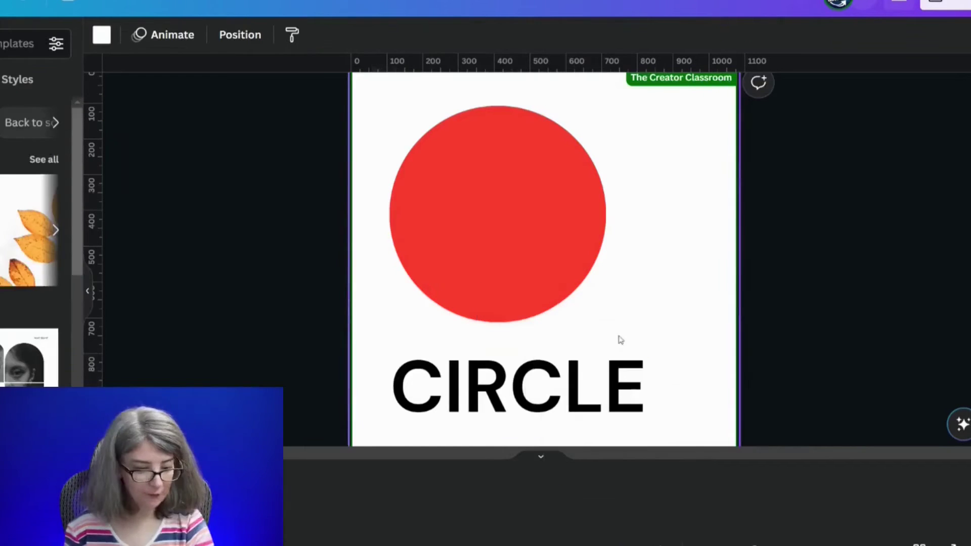
pyautogui.press('super+shift+s')
pyautogui.moveTo(324, 50); pyautogui.dragTo(780, 462)
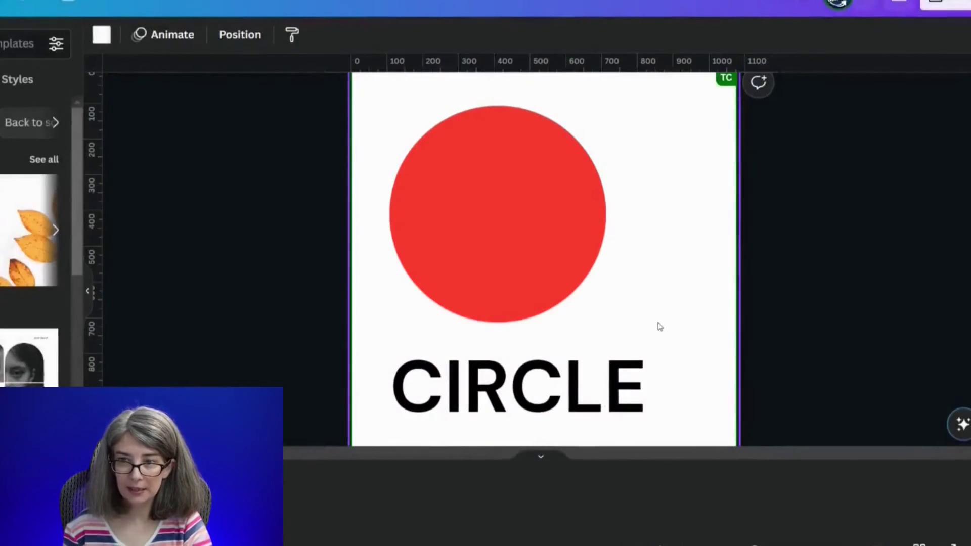
pyautogui.hotkey('ctrl', 'v')
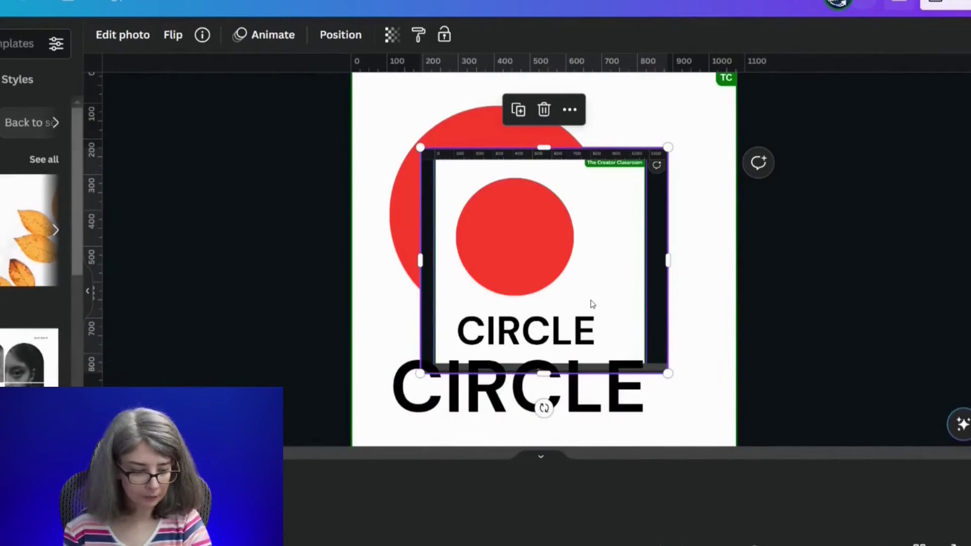
pyautogui.press('Delete')
pyautogui.click(456, 261)
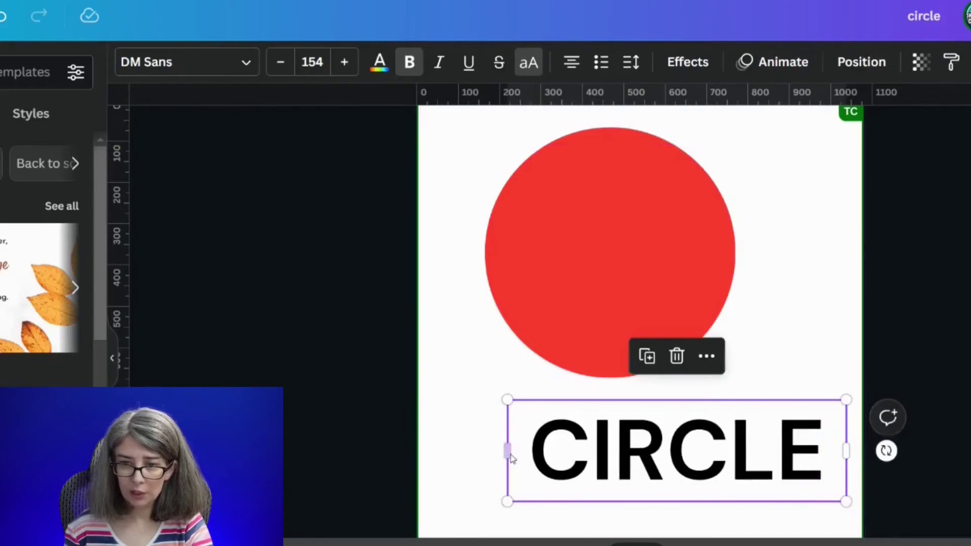
# - Narrow the CIRCLE text box and cycle its alignment back to left
pyautogui.moveTo(496, 452); pyautogui.dragTo(460, 453)
pyautogui.hotkey('ctrl', 'shift', 'l')
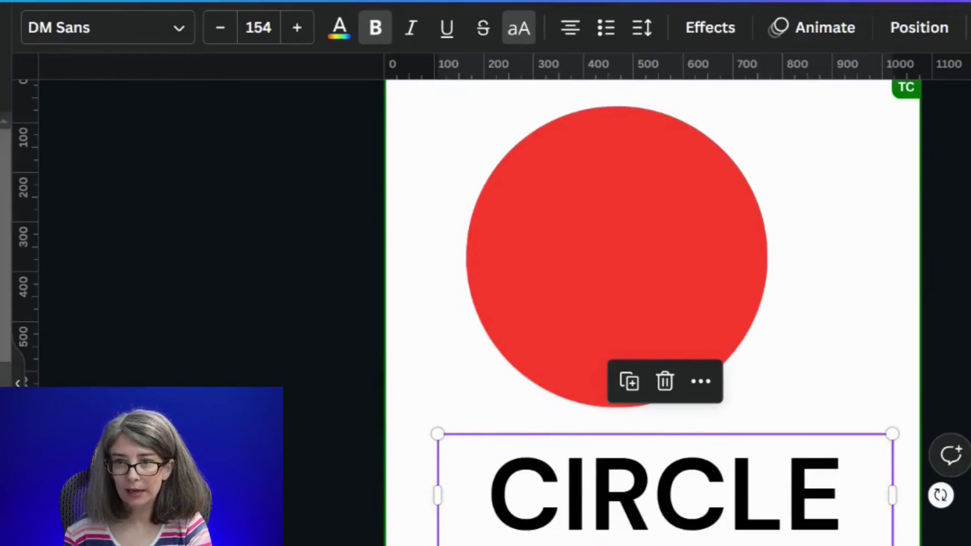
pyautogui.click(570, 30)
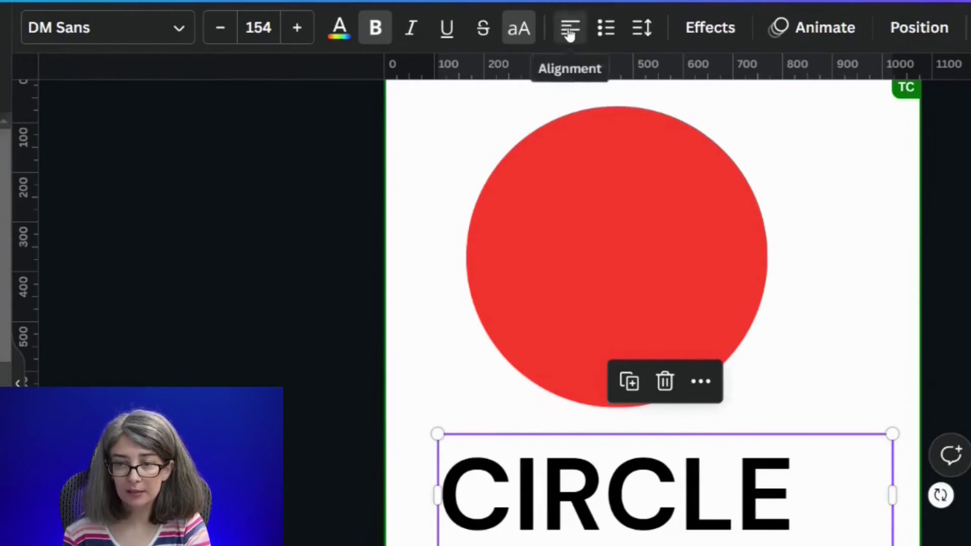
pyautogui.click(570, 31)
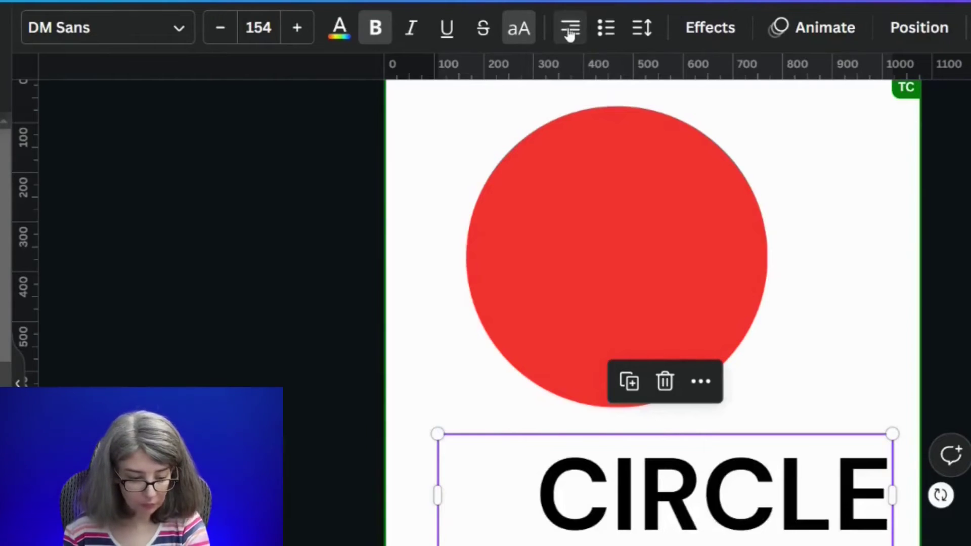
pyautogui.click(571, 31)
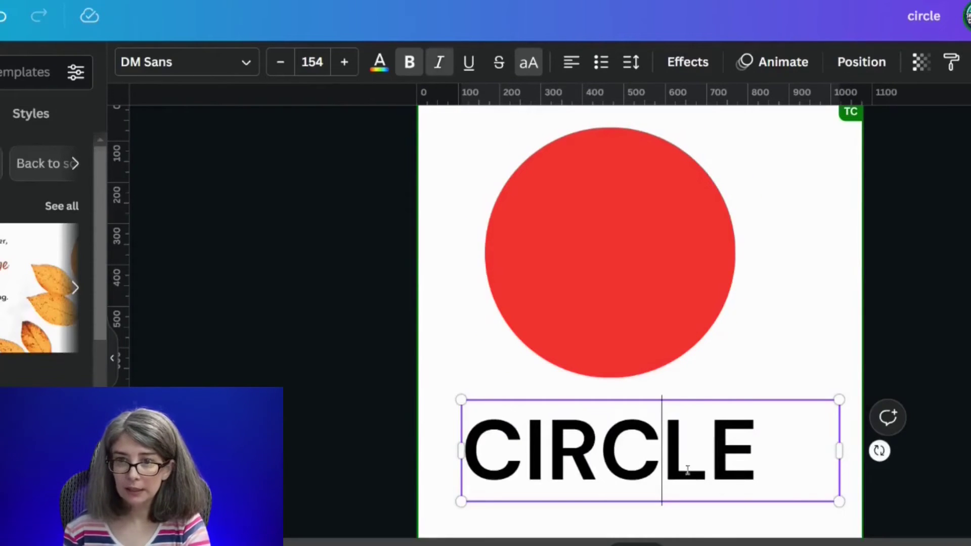
# - Apply italic to CIRCLE with Ctrl+I, then remove it again
pyautogui.hotkey('ctrl', 'a')
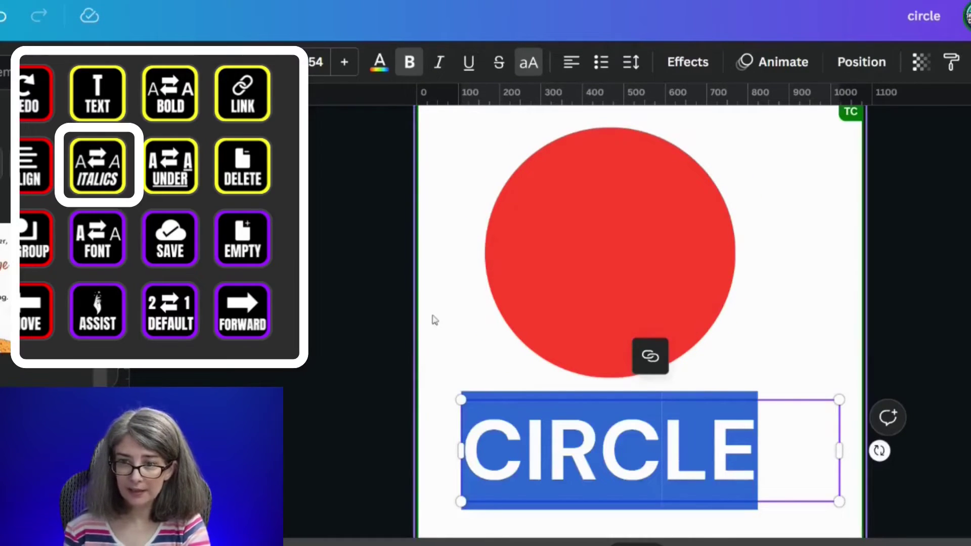
pyautogui.hotkey('ctrl', 'i')
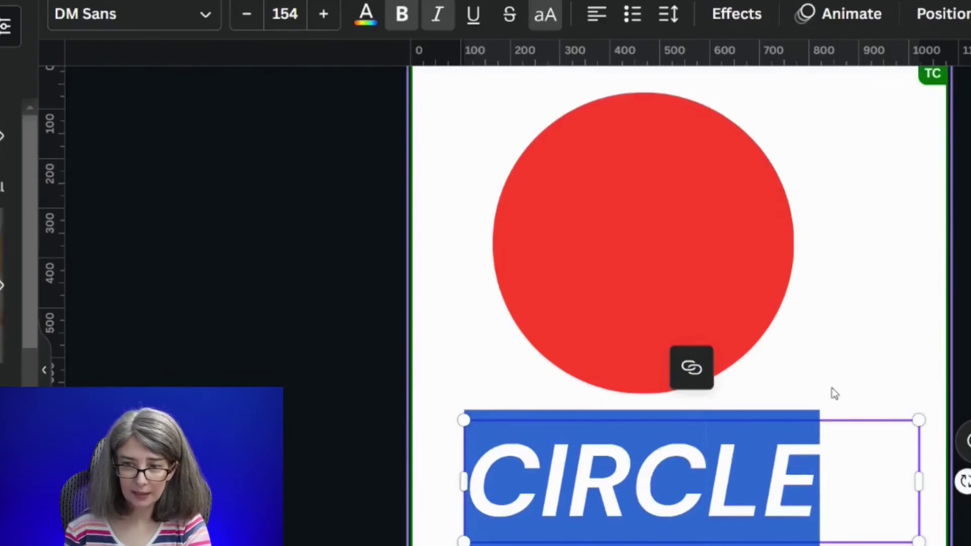
pyautogui.click(818, 385)
pyautogui.click(693, 474)
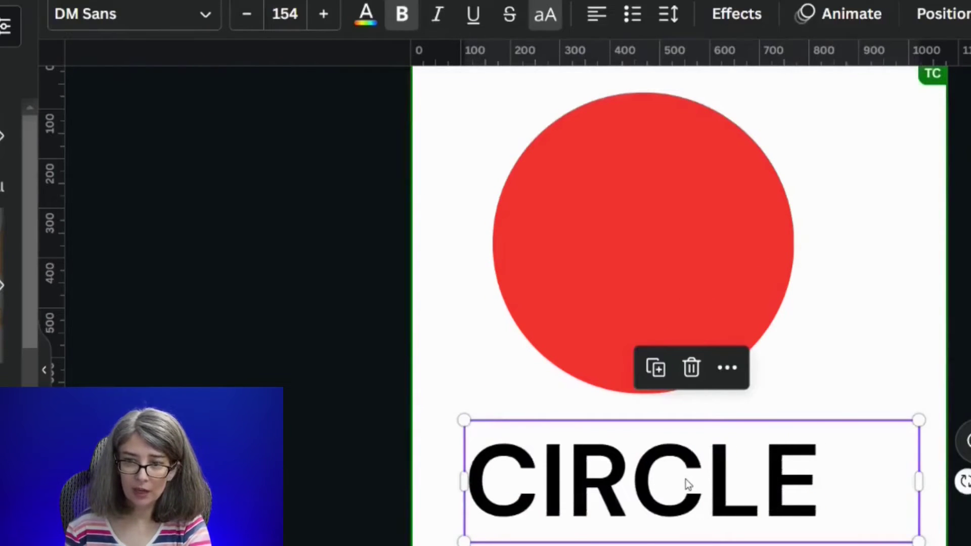
pyautogui.hotkey('ctrl', 'i')
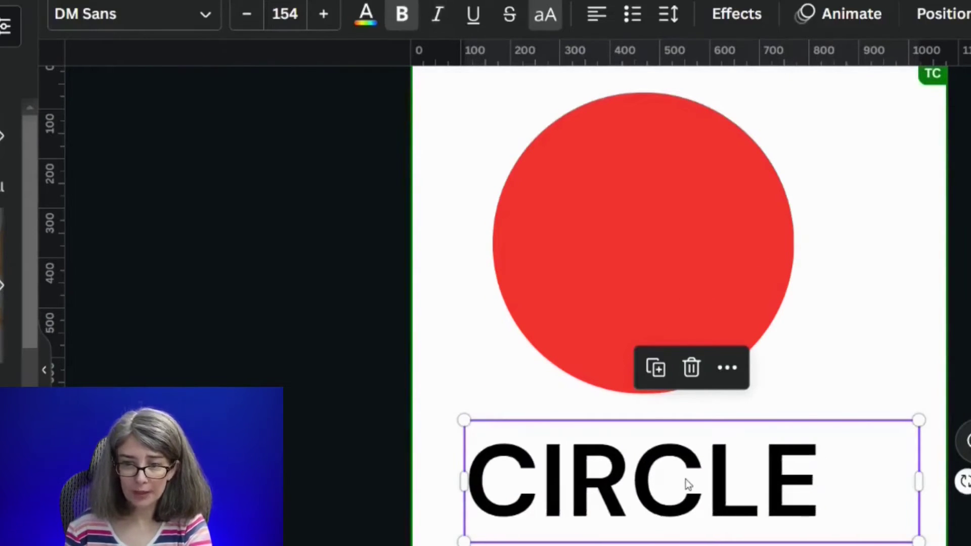
# - Toggle underline on and off on CIRCLE, then apply Strikethrough
pyautogui.doubleClick(687, 481)
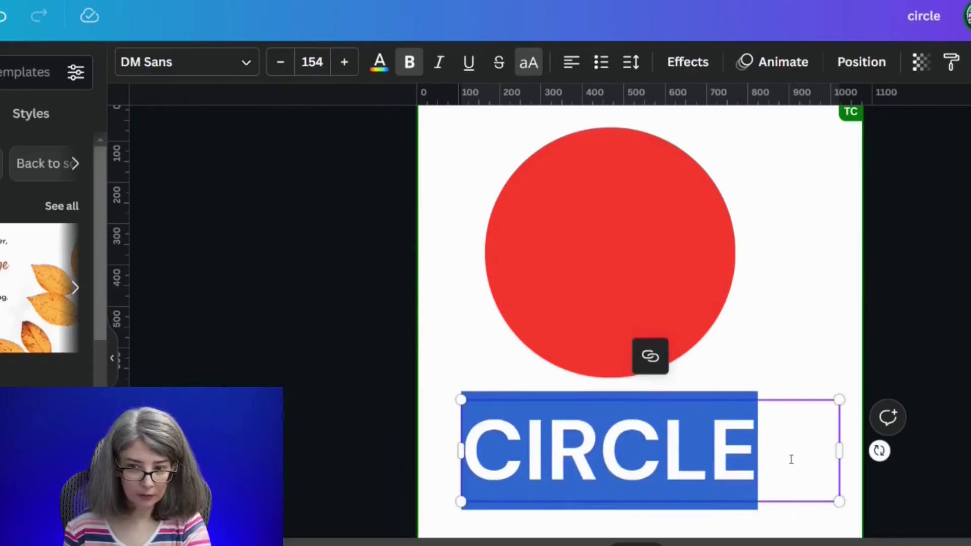
pyautogui.click(859, 489)
pyautogui.click(705, 496)
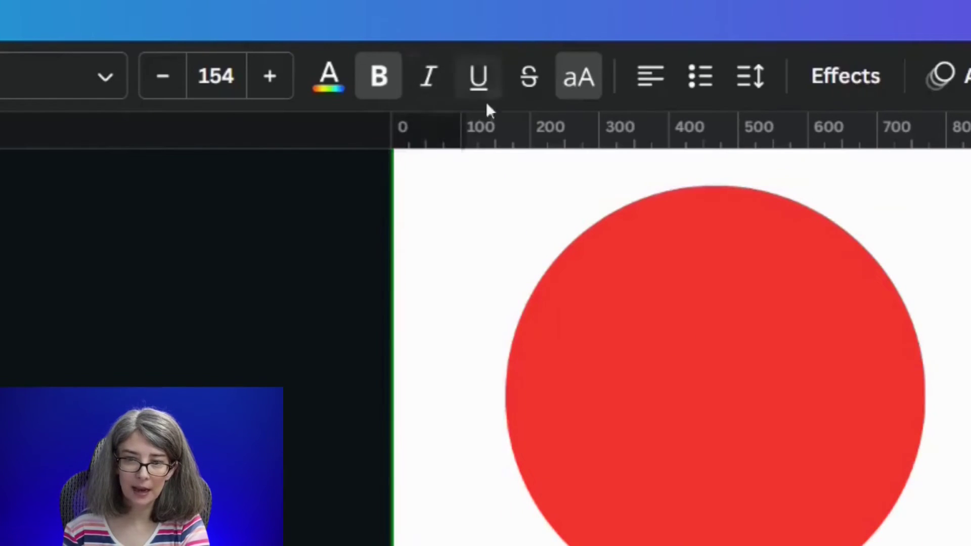
pyautogui.hotkey('ctrl', 'u')
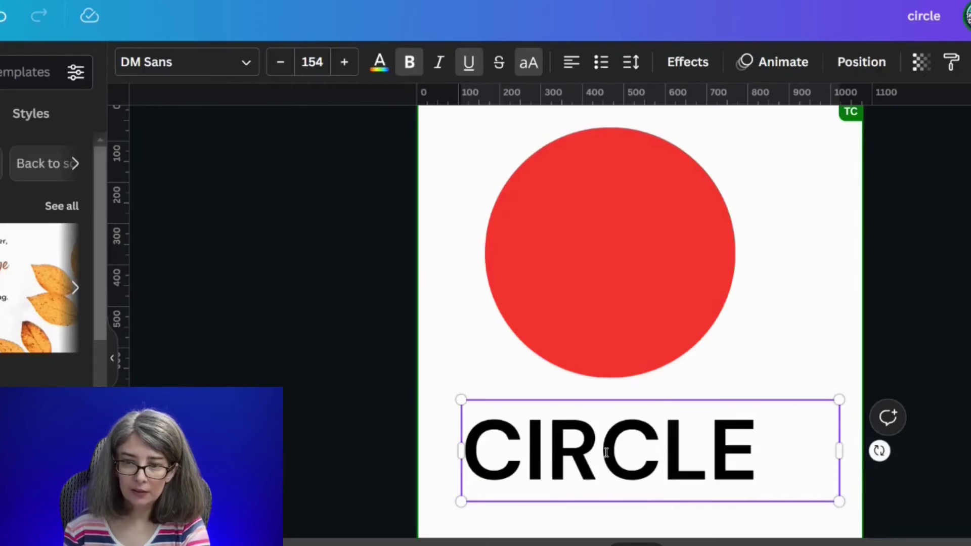
pyautogui.doubleClick(603, 458)
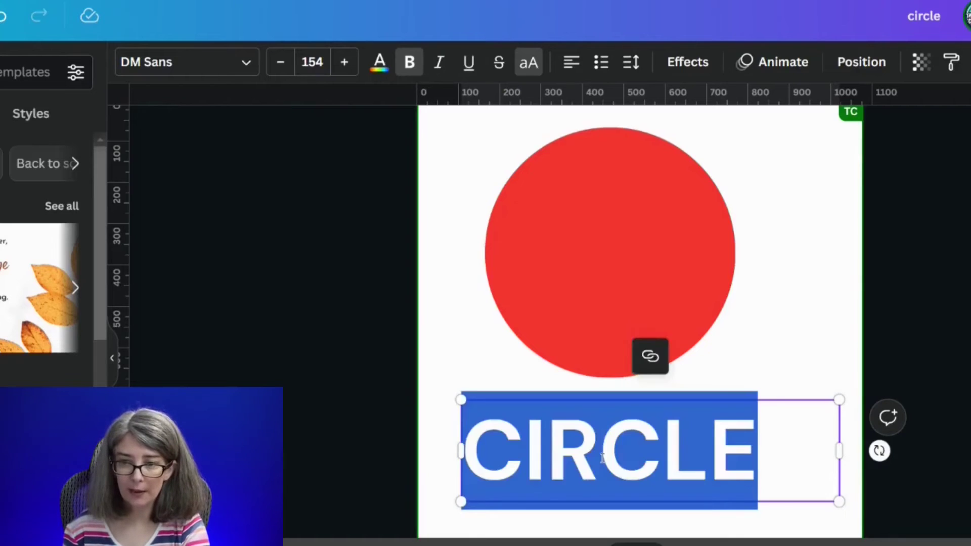
pyautogui.hotkey('ctrl', 'u')
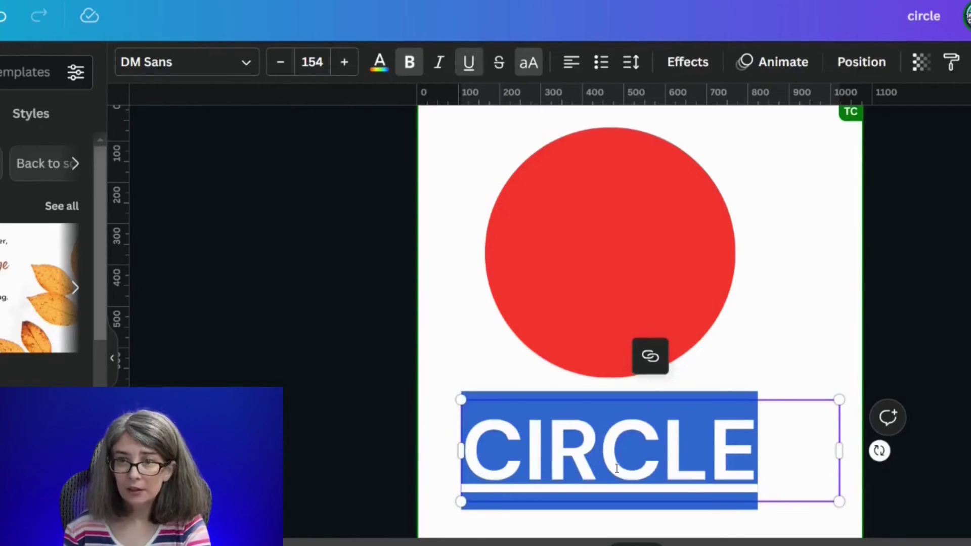
pyautogui.hotkey('ctrl', 'u')
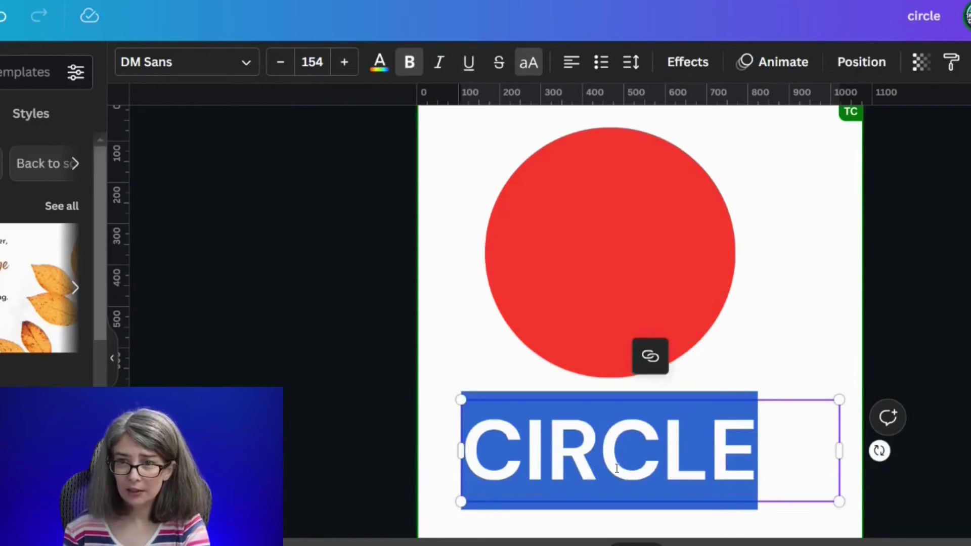
pyautogui.click(499, 62)
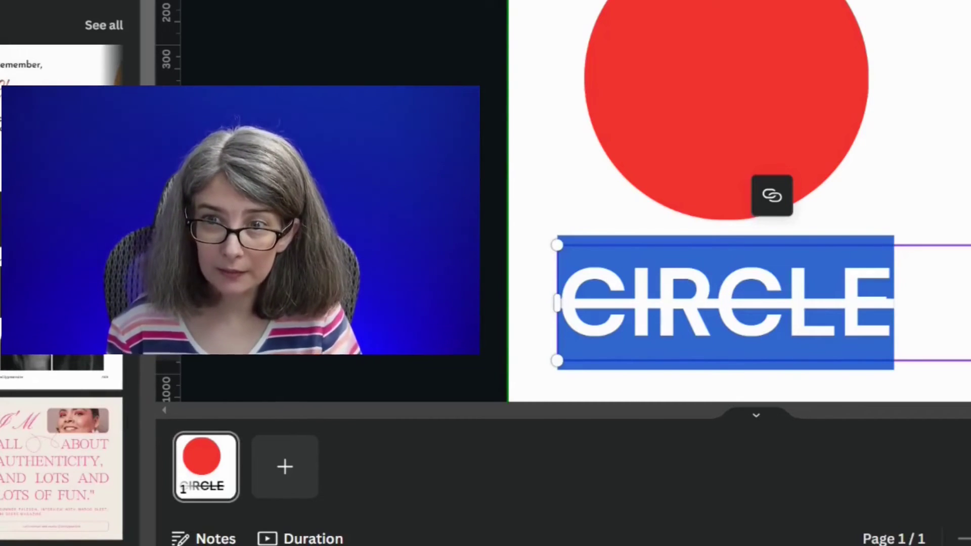
# - Clear CIRCLE's strikethrough with Ctrl+Shift+X, then add a blank page and undo it
pyautogui.hotkey('ctrl', 'shift', 'x')
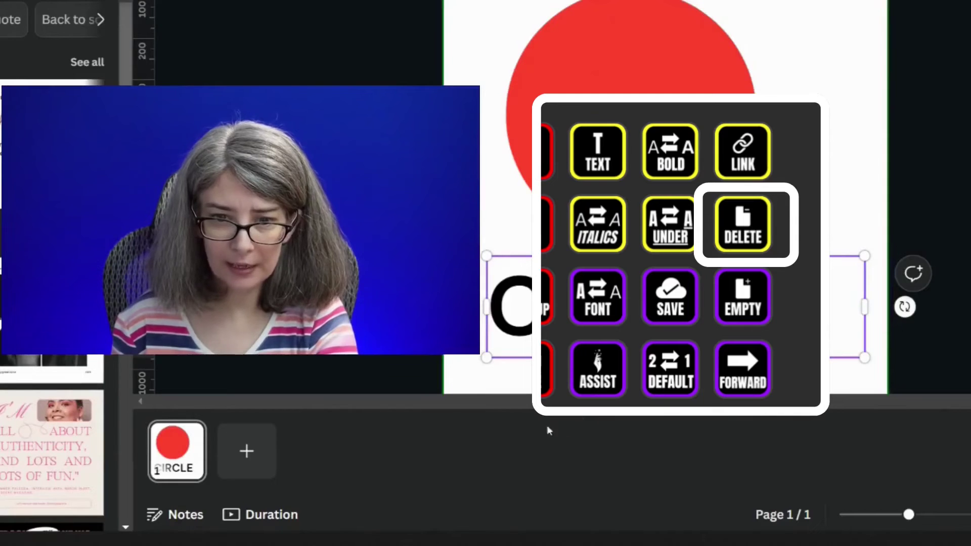
pyautogui.click(192, 471)
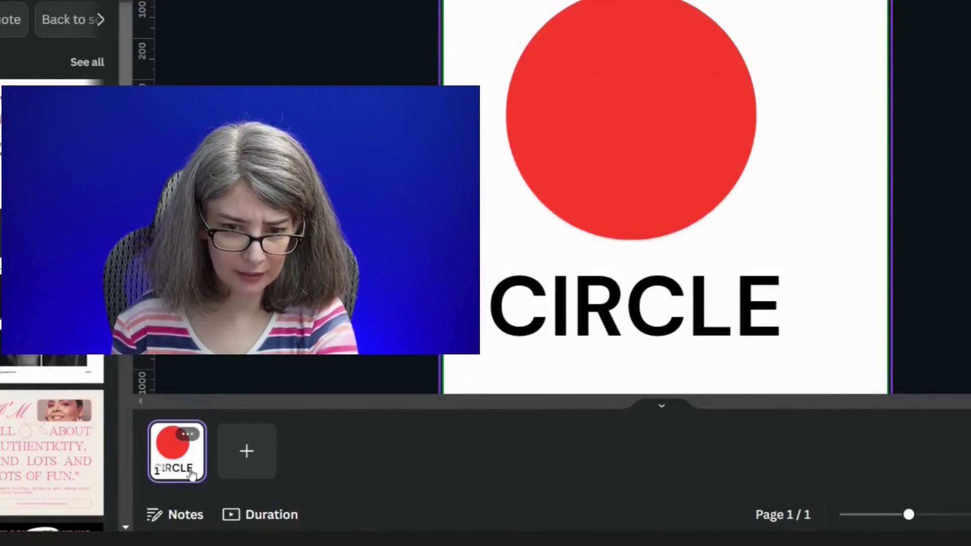
pyautogui.click(228, 458)
pyautogui.hotkey('ctrl', 'z')
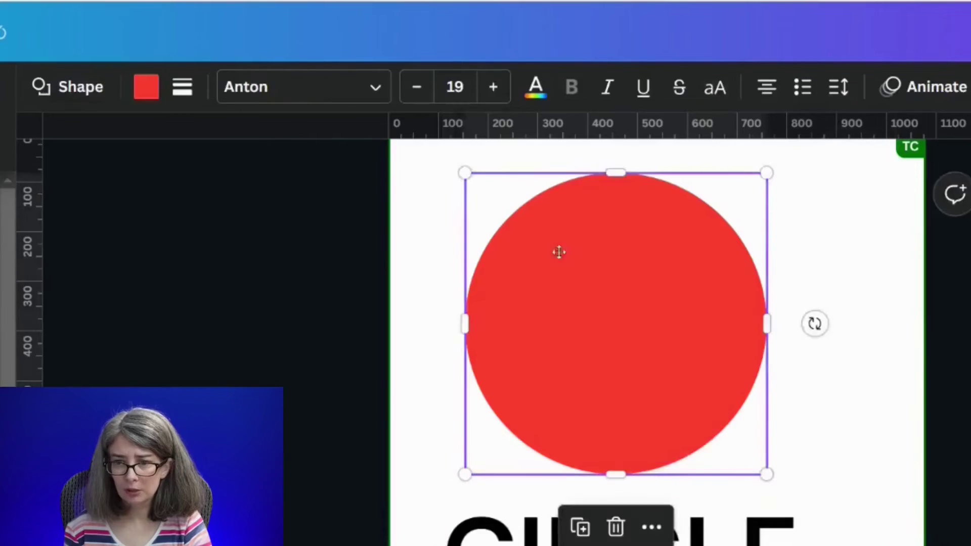
# - Duplicate the red circle, move the copy to the right, and fill it black
pyautogui.moveTo(559, 253); pyautogui.dragTo(516, 238)
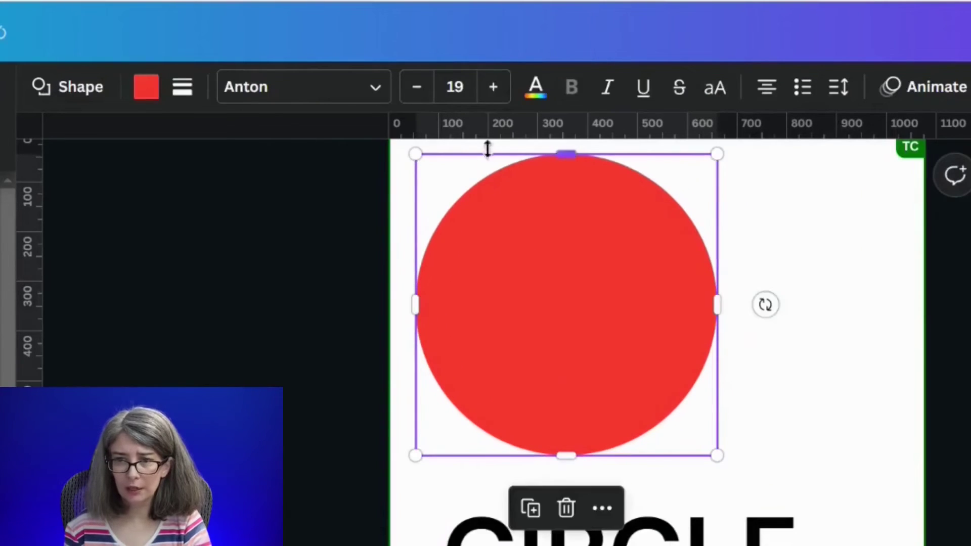
pyautogui.click(530, 508)
pyautogui.moveTo(544, 392); pyautogui.dragTo(769, 358)
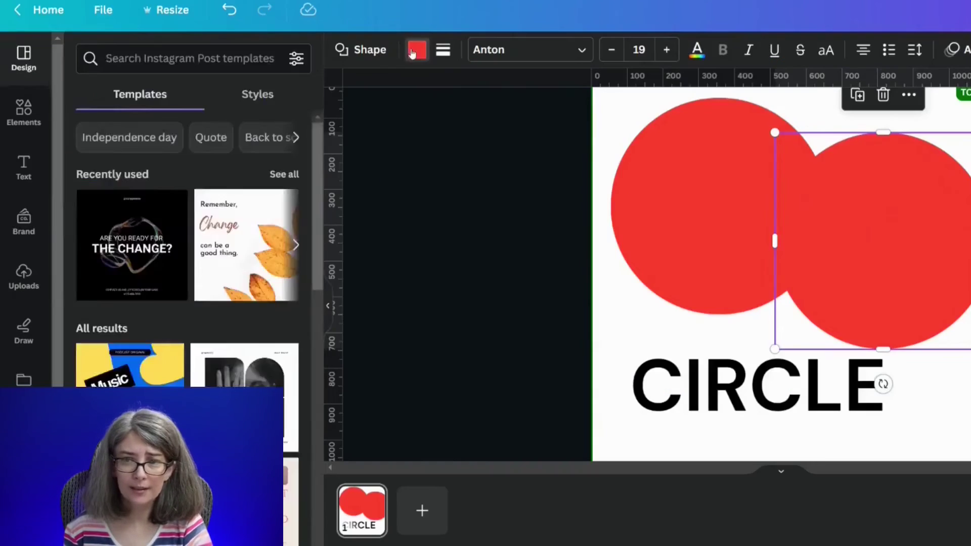
pyautogui.click(413, 53)
pyautogui.click(167, 141)
# - Give the black circle a thick red border, shrink it, and place it beside the red one
pyautogui.click(443, 50)
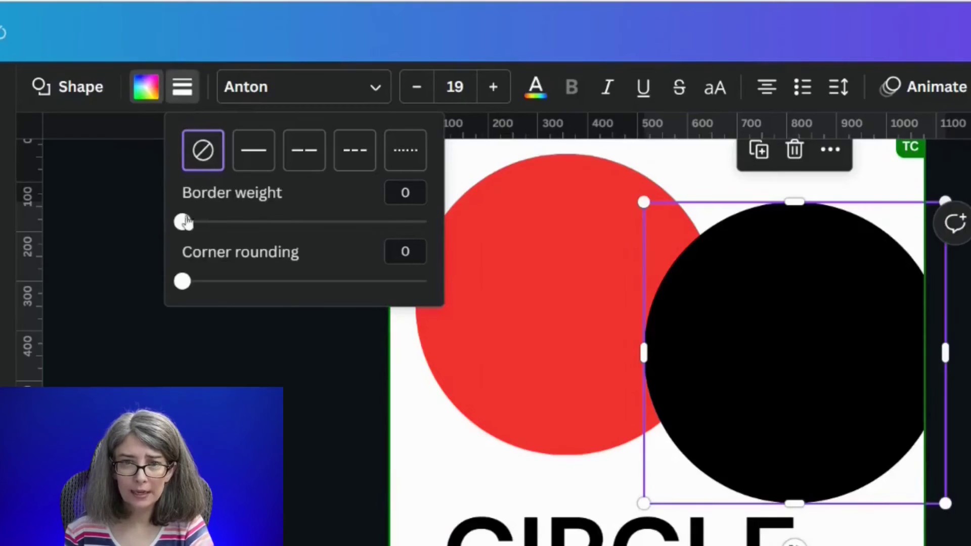
pyautogui.moveTo(185, 222); pyautogui.dragTo(251, 222)
pyautogui.click(182, 86)
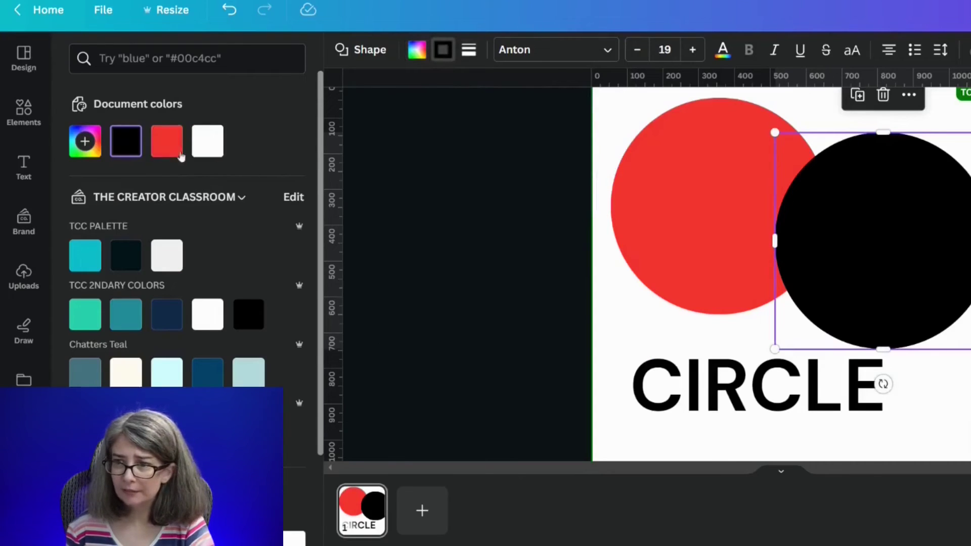
pyautogui.click(179, 154)
pyautogui.moveTo(969, 133); pyautogui.dragTo(897, 231)
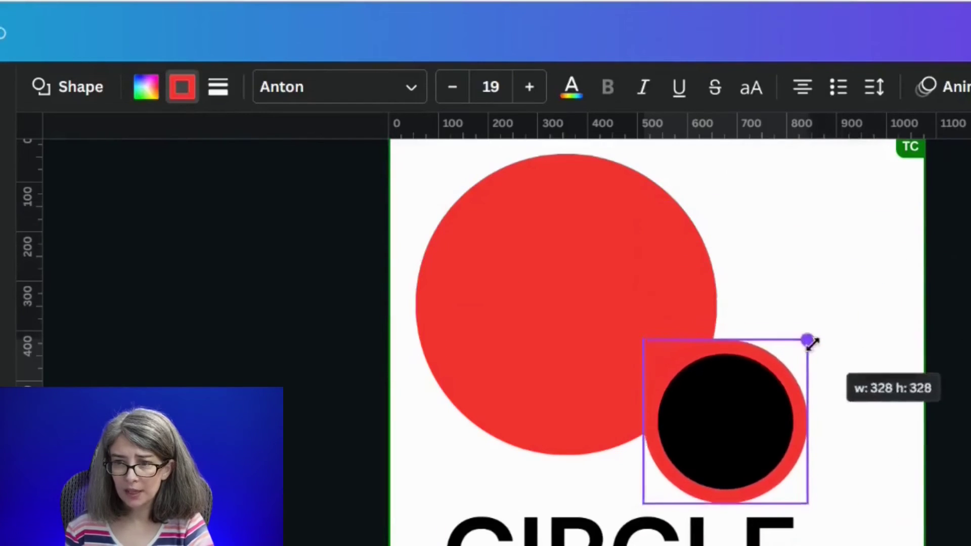
pyautogui.moveTo(779, 411); pyautogui.dragTo(855, 393)
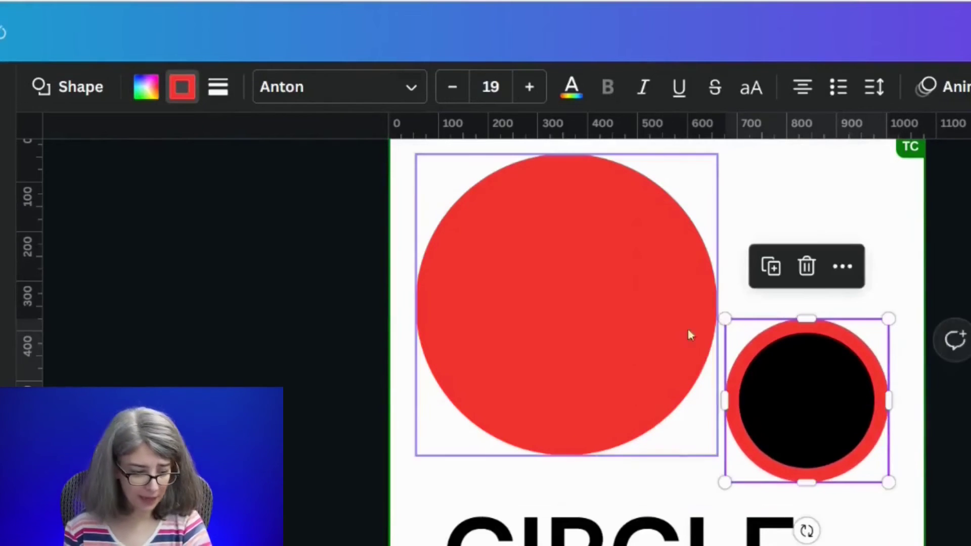
# - Copy the black-and-red style onto the large circle
pyautogui.click(636, 319)
pyautogui.click(818, 406)
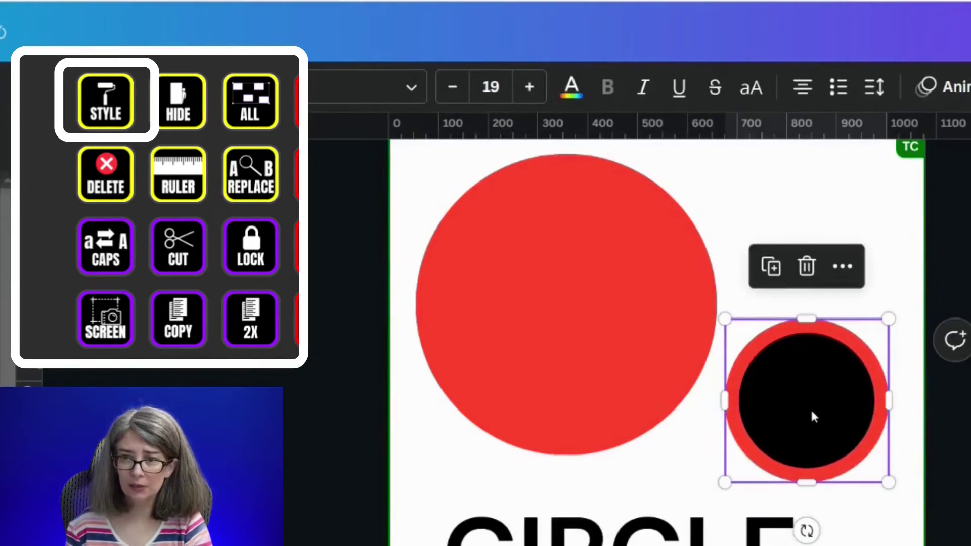
pyautogui.click(611, 312)
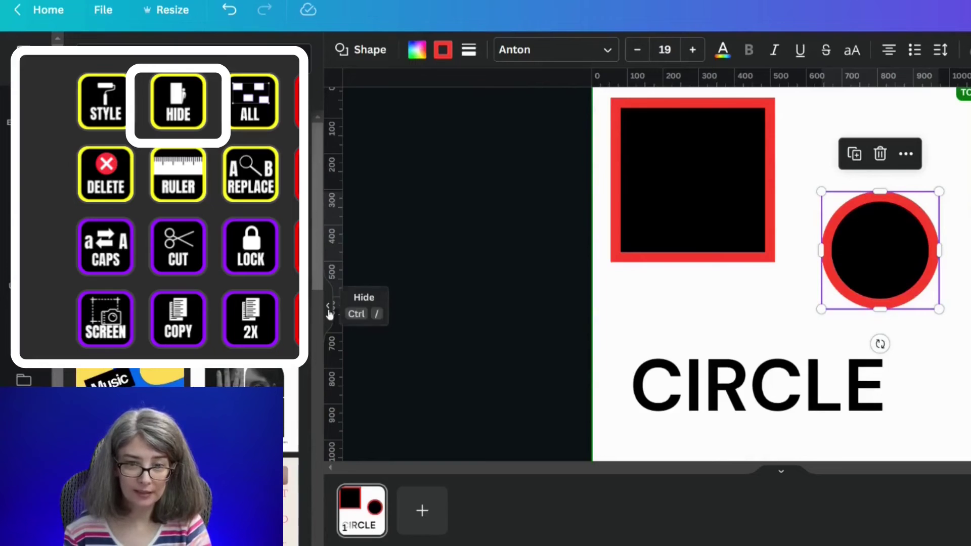
pyautogui.click(330, 301)
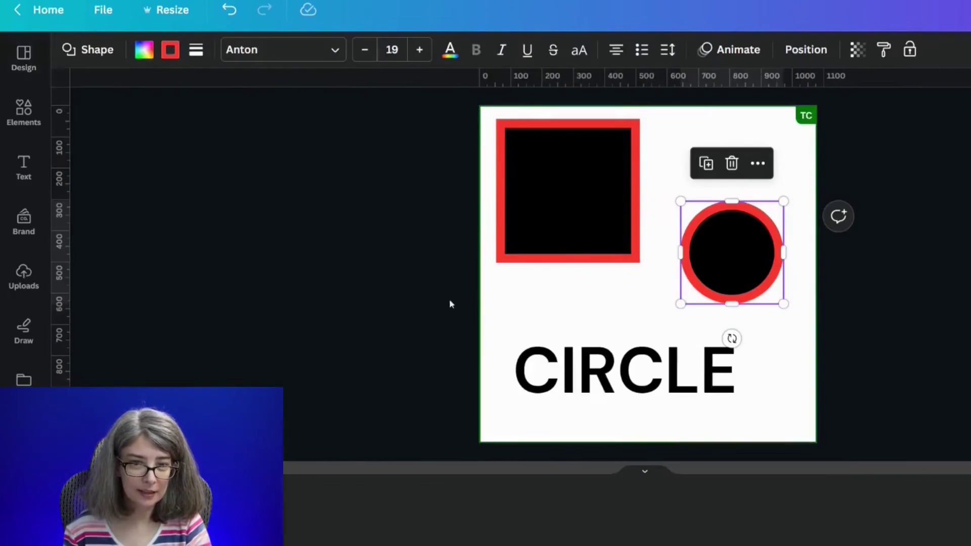
pyautogui.hotkey('ctrl', '/')
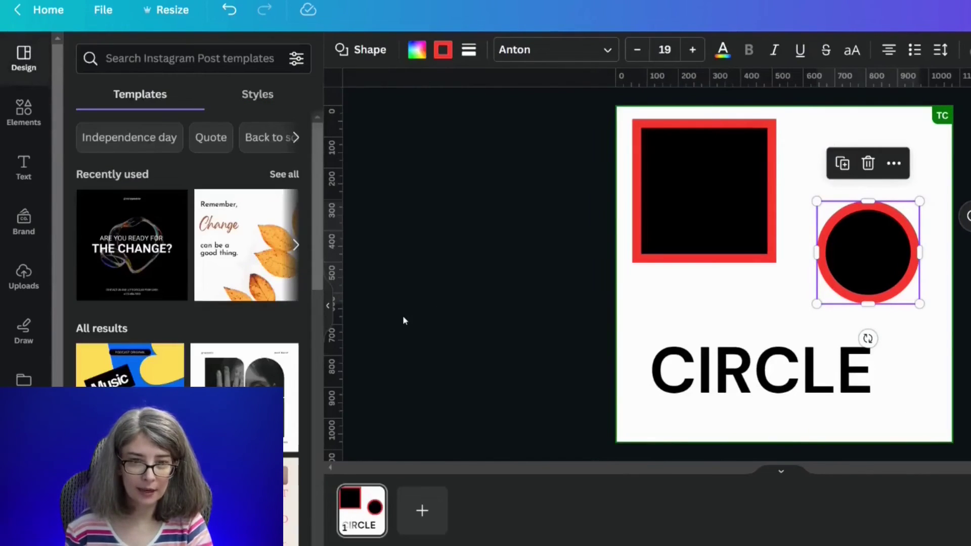
pyautogui.hotkey('ctrl', '/')
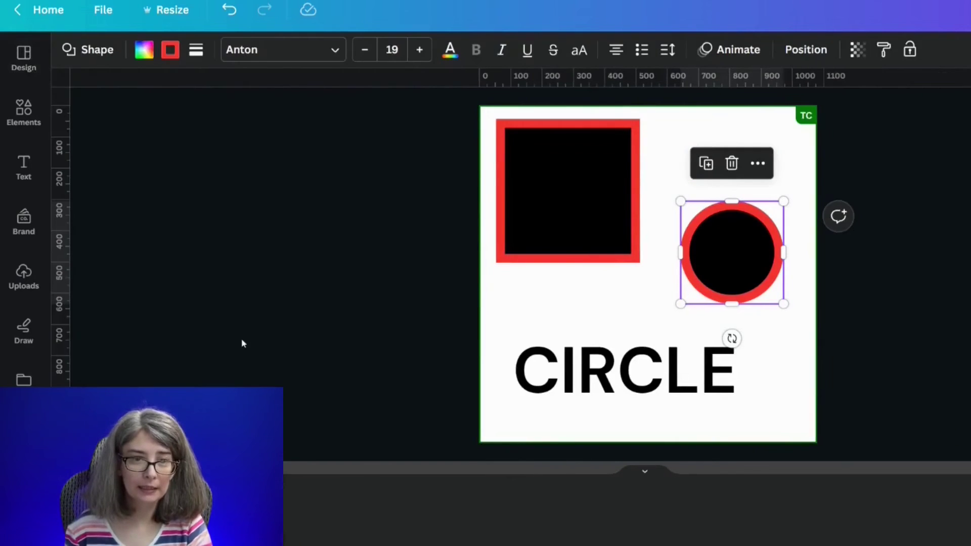
pyautogui.hotkey('ctrl', '/')
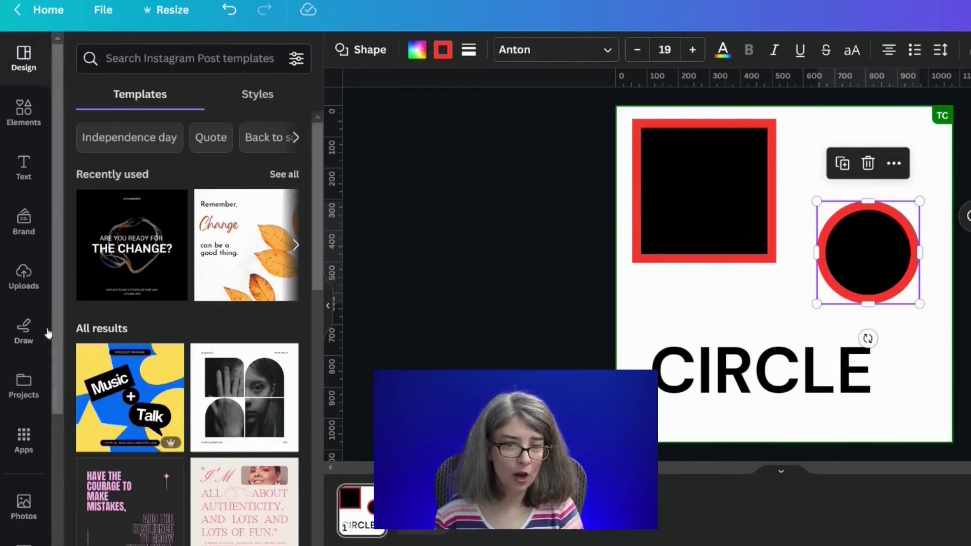
pyautogui.click(22, 341)
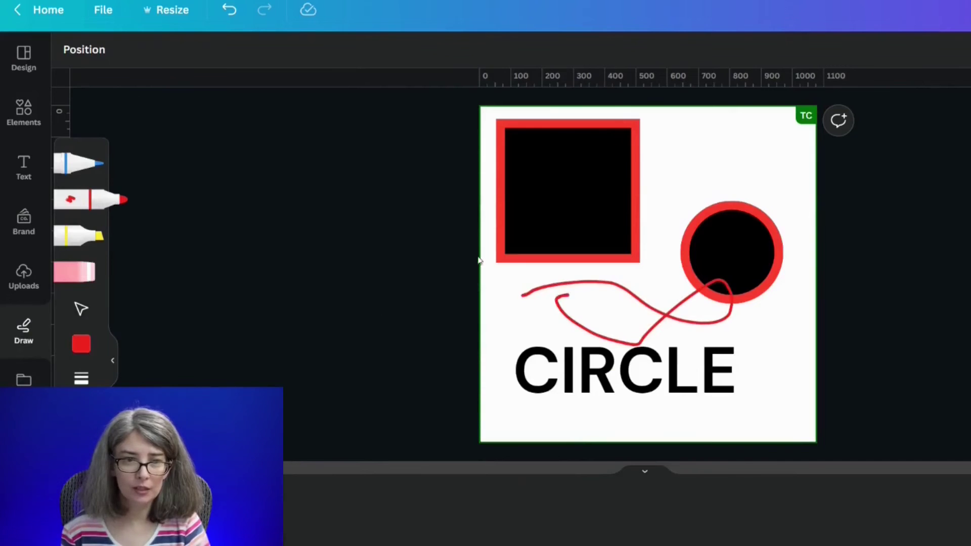
pyautogui.click(80, 307)
pyautogui.click(599, 203)
pyautogui.click(197, 50)
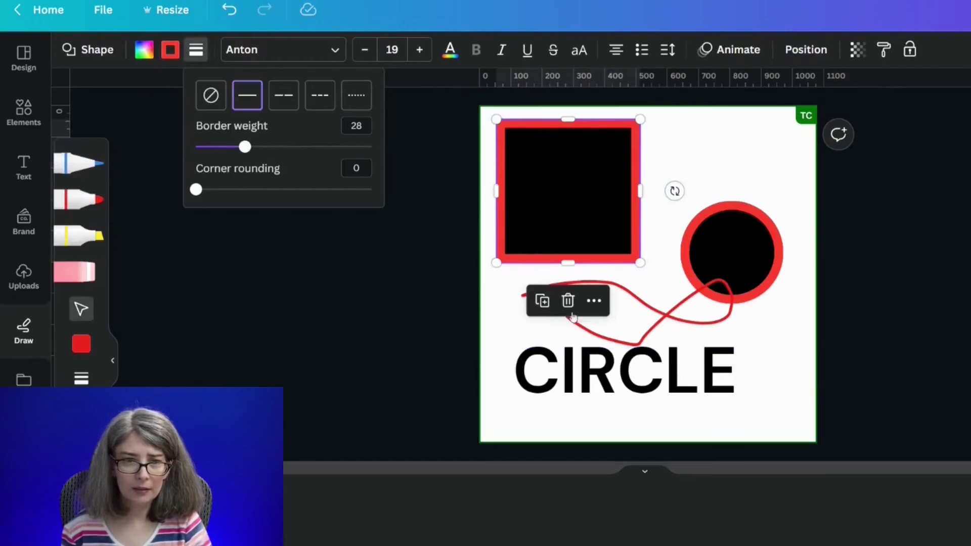
pyautogui.click(489, 297)
pyautogui.click(562, 292)
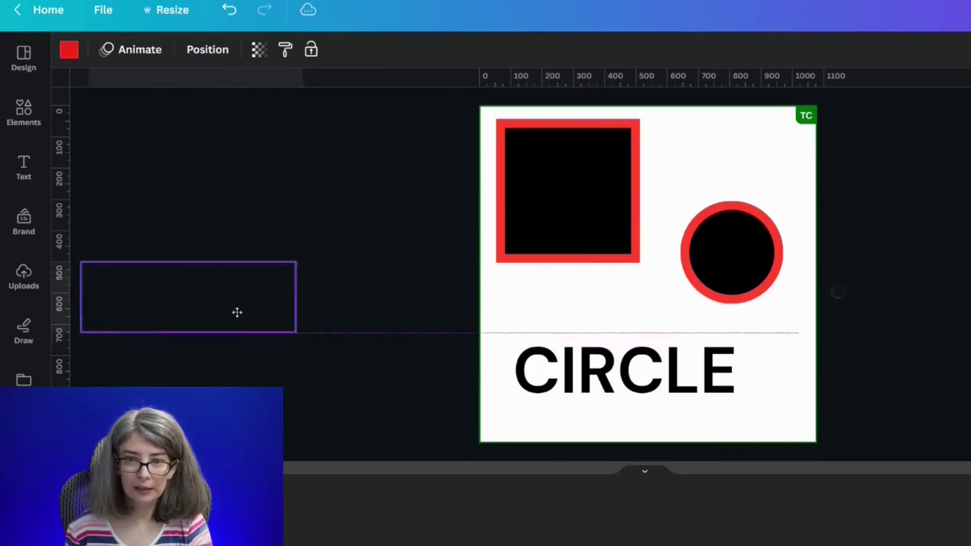
# - Select all three elements with Ctrl+A and group them with Ctrl+G
pyautogui.click(490, 342)
pyautogui.hotkey('ctrl', 'a')
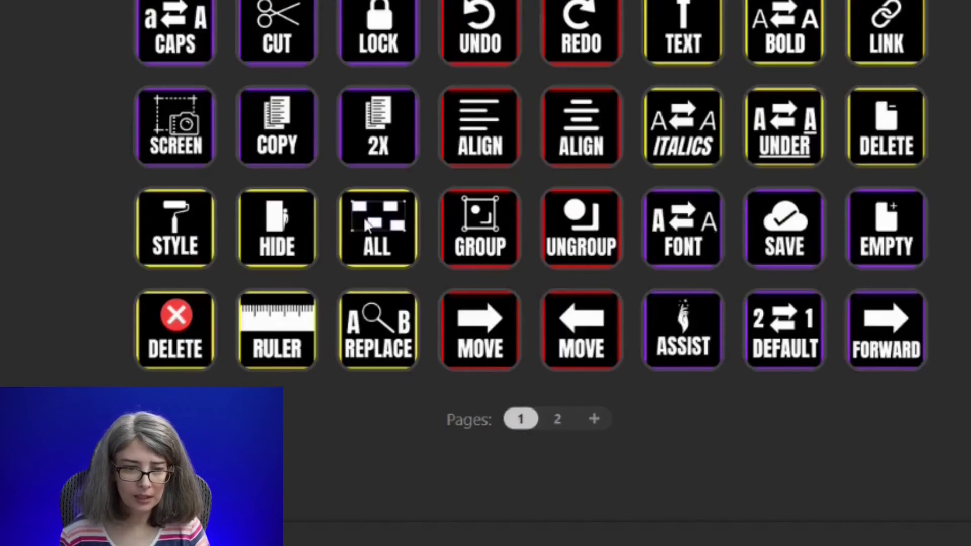
pyautogui.click(367, 225)
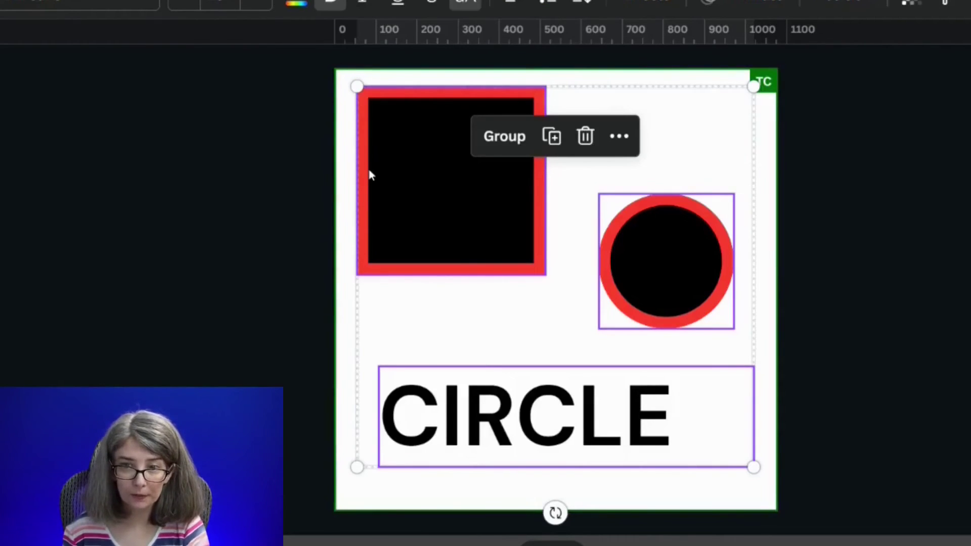
pyautogui.hotkey('ctrl', 'g')
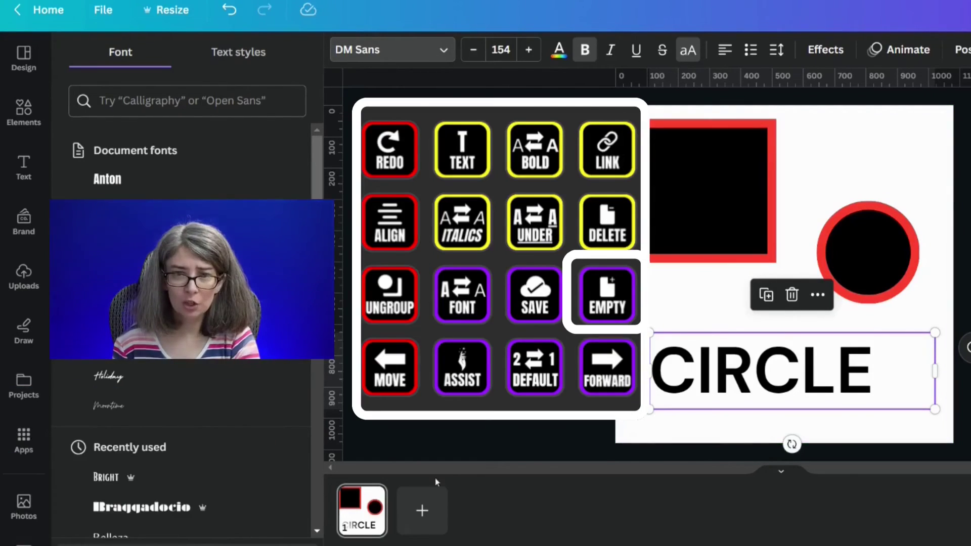
# - Add three blank pages using Ctrl+Enter and the Add page button
pyautogui.hotkey('ctrl', 'Return')
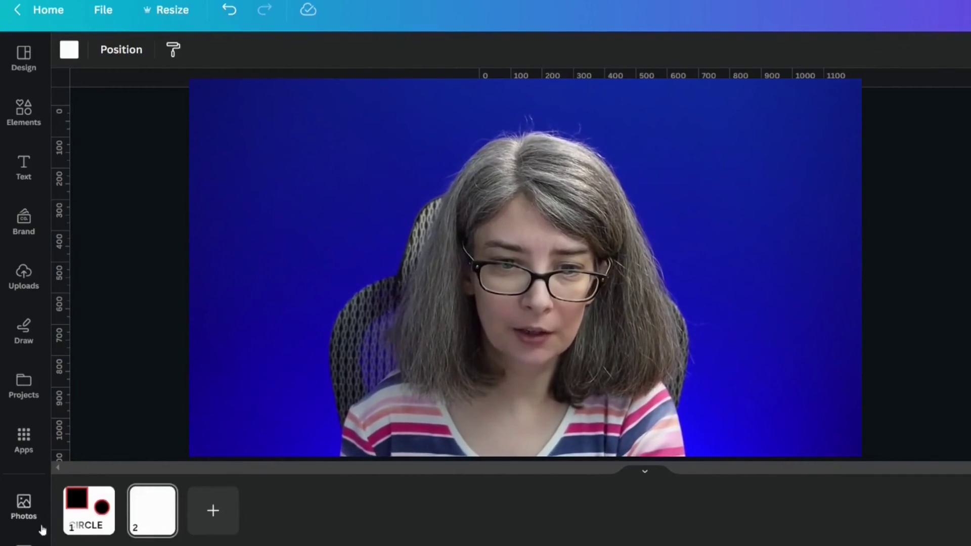
pyautogui.click(212, 512)
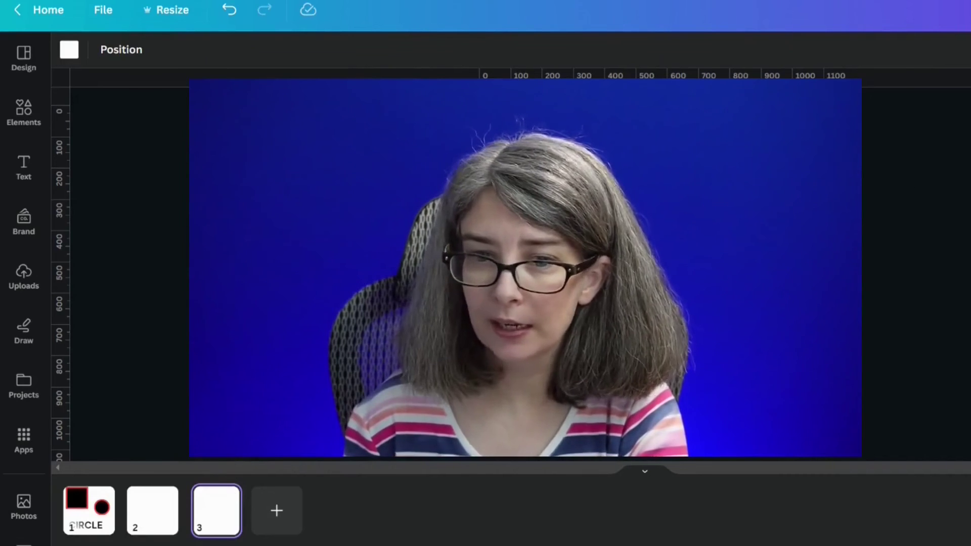
pyautogui.hotkey('ctrl', 'Return')
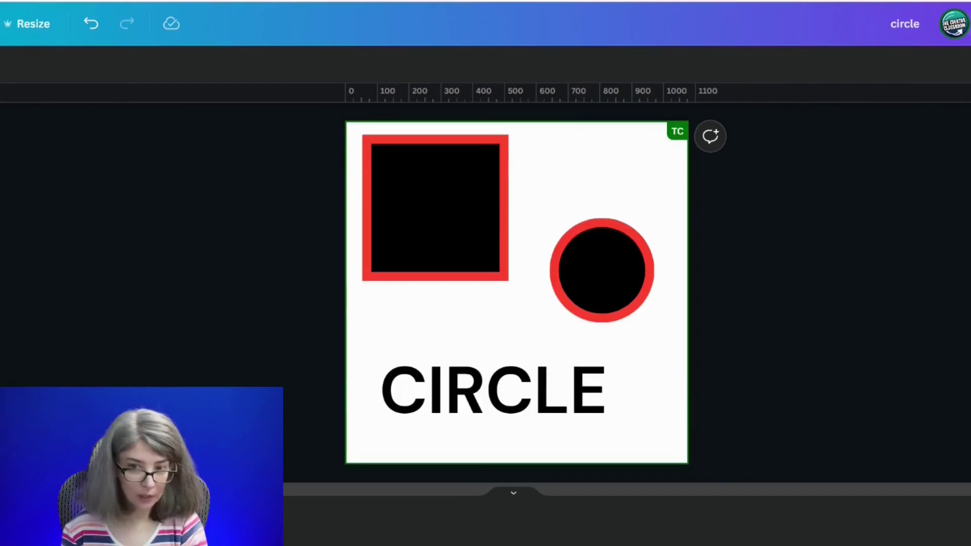
# - Delete the red-bordered square, then set the RULER key's hotkey to Shift+R and test it
pyautogui.click(395, 225)
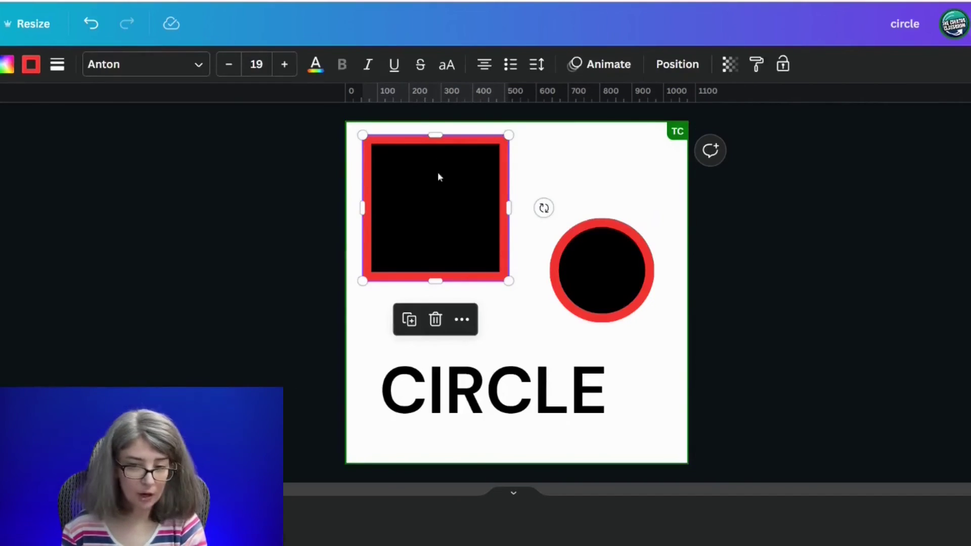
pyautogui.press('Delete')
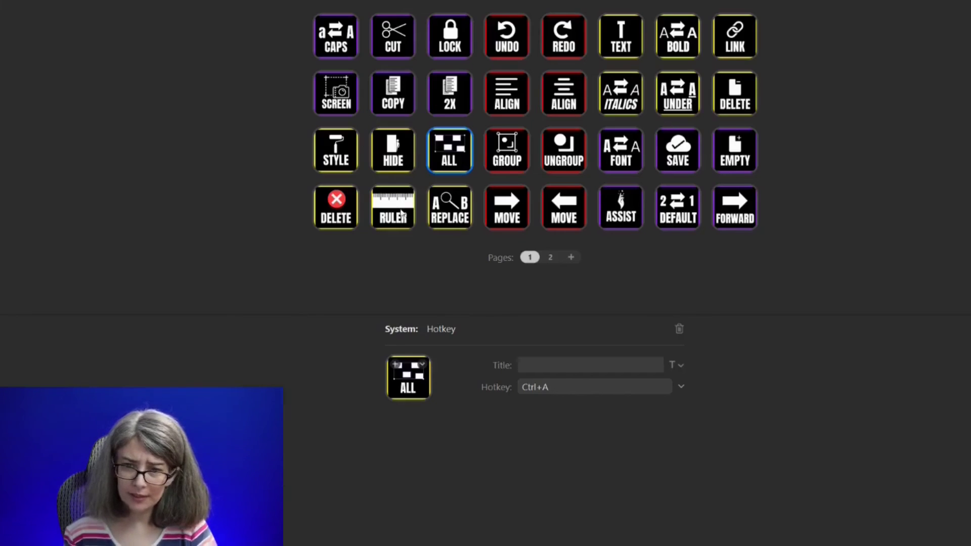
pyautogui.click(402, 215)
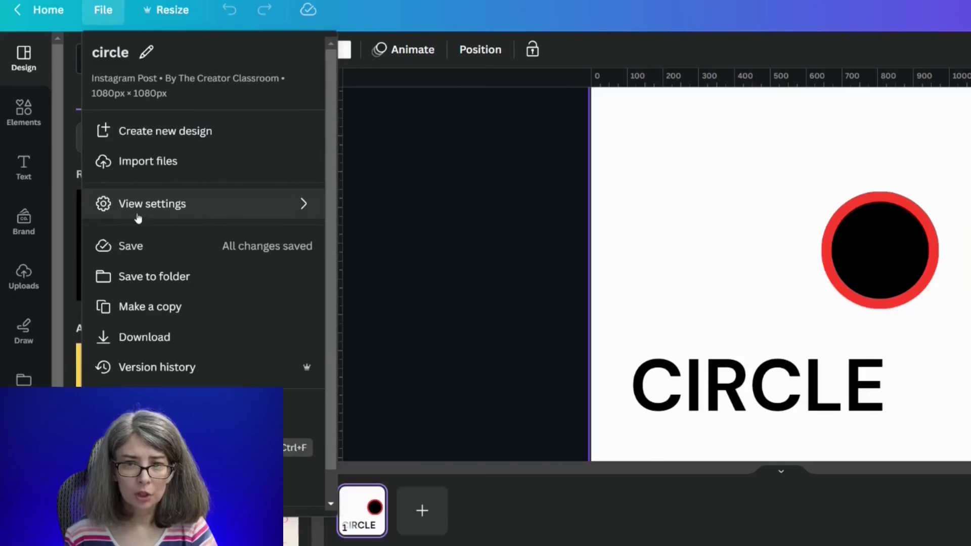
pyautogui.moveTo(137, 215)
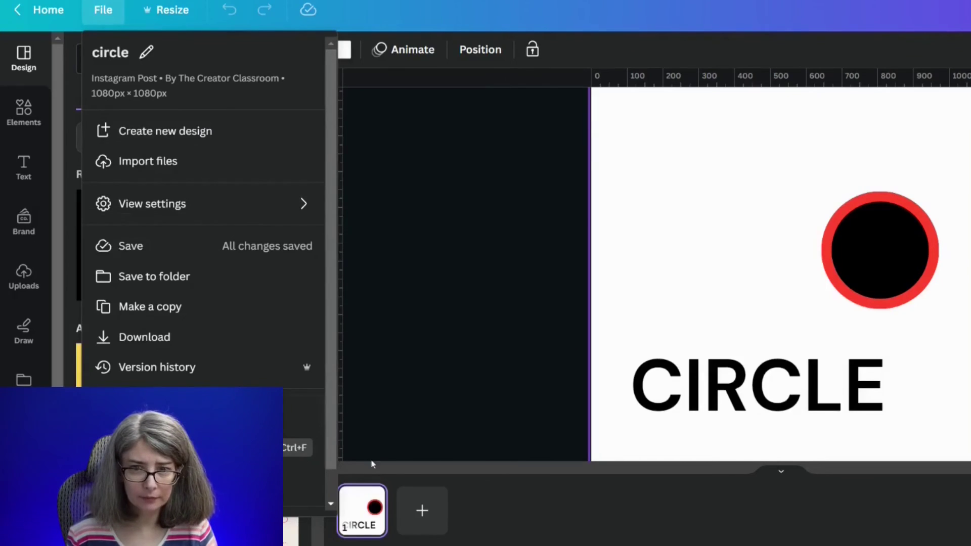
pyautogui.click(563, 386)
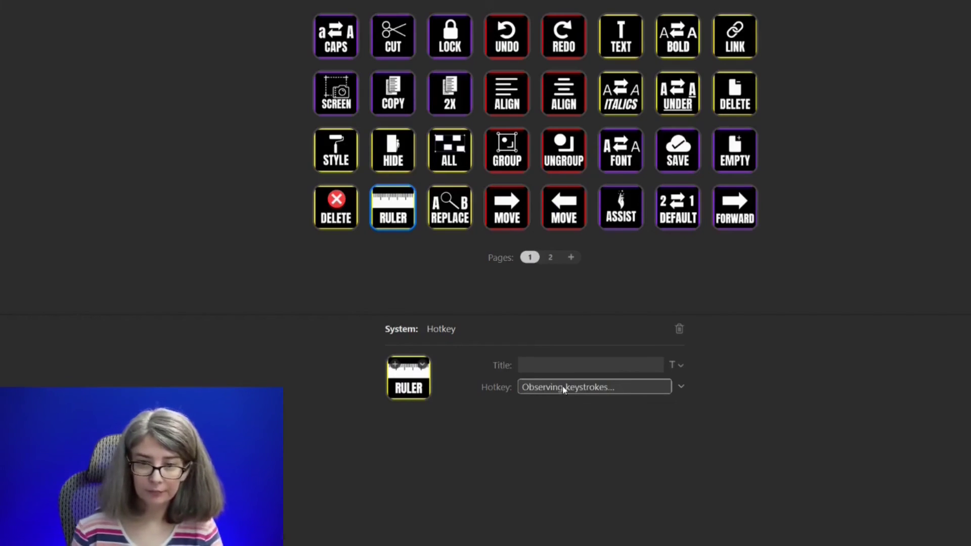
pyautogui.hotkey('shift', 'r')
pyautogui.moveTo(568, 364); pyautogui.dragTo(453, 369)
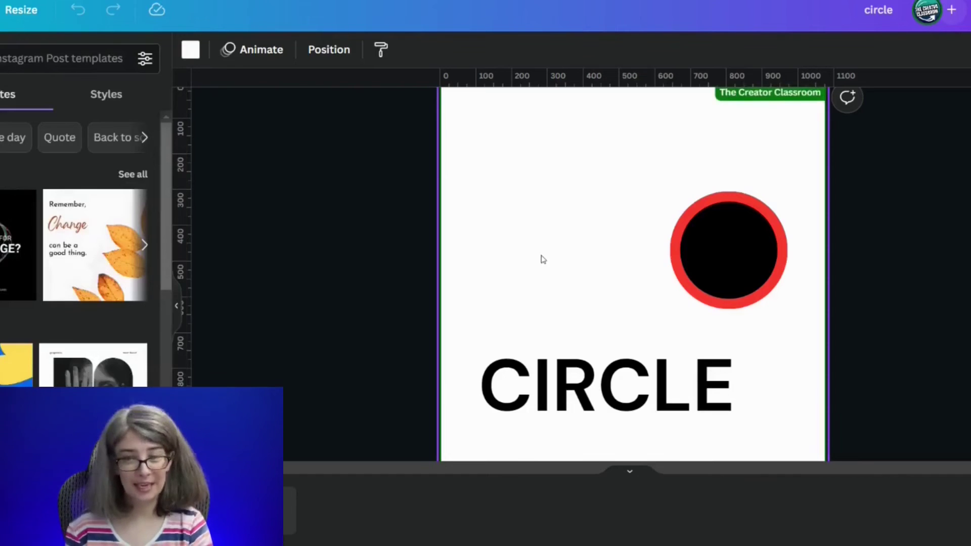
pyautogui.hotkey('shift', 'r')
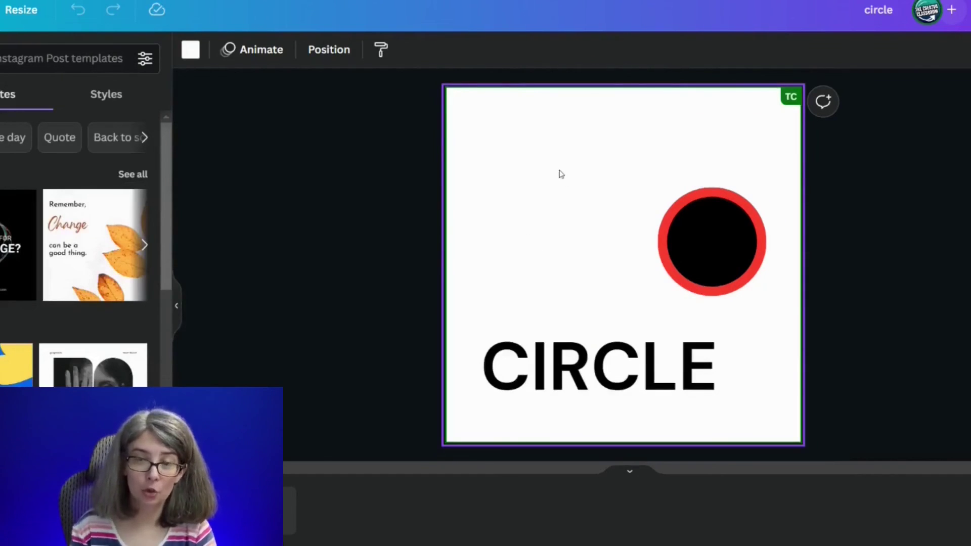
# - Search for 'circle' in Find and replace to swap it for SQUARE
pyautogui.hotkey('ctrl', 'f')
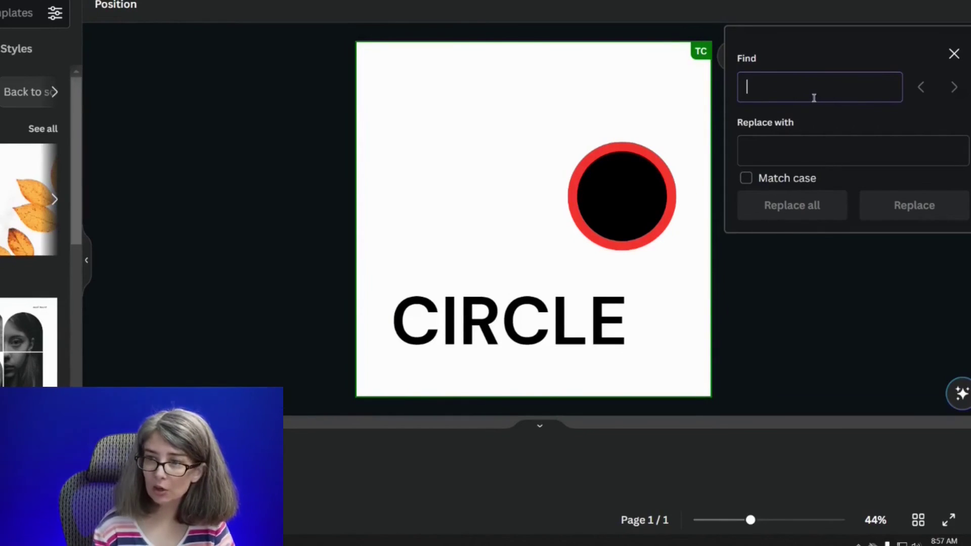
pyautogui.write('circle')
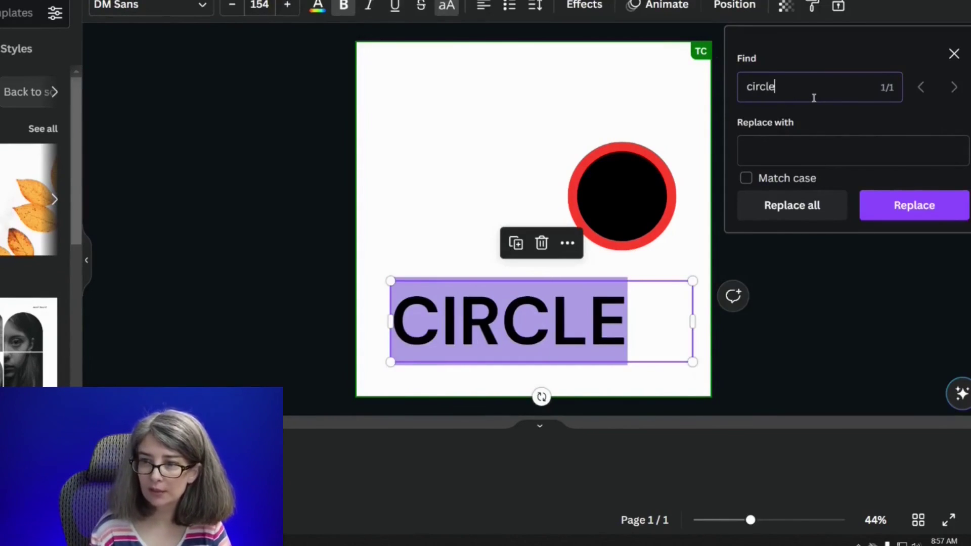
pyautogui.click(764, 162)
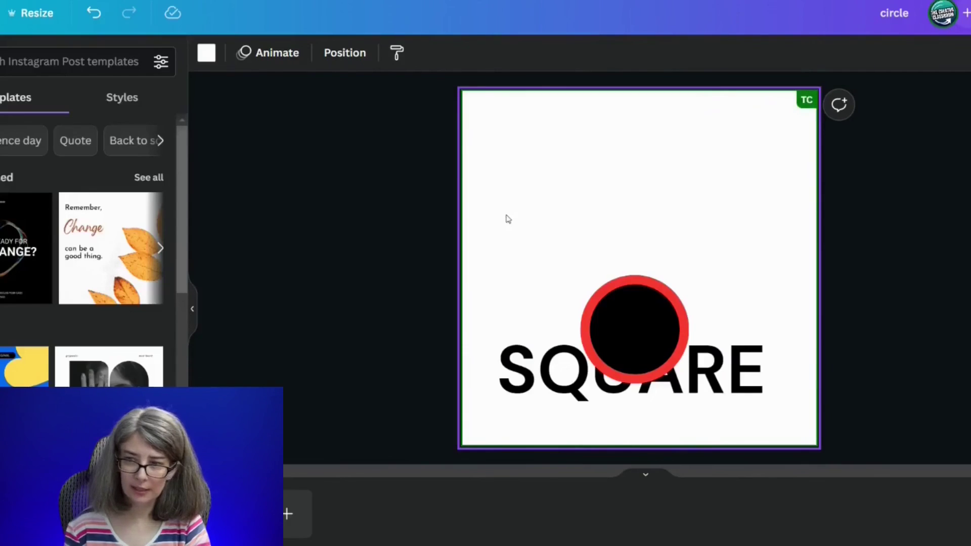
# - Set the ASSIST key's hotkey to / and test it to open Canva Assistant
pyautogui.click(192, 309)
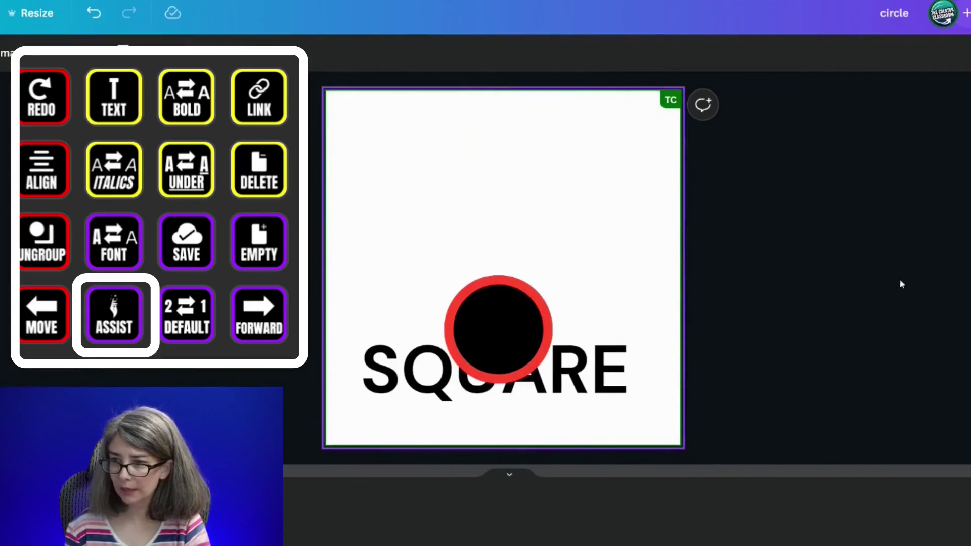
pyautogui.press('/')
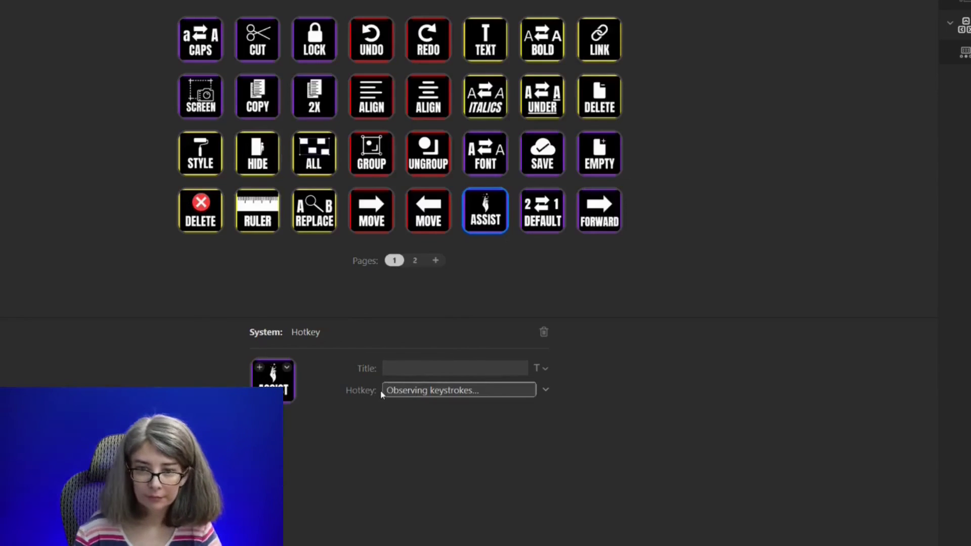
pyautogui.press('/')
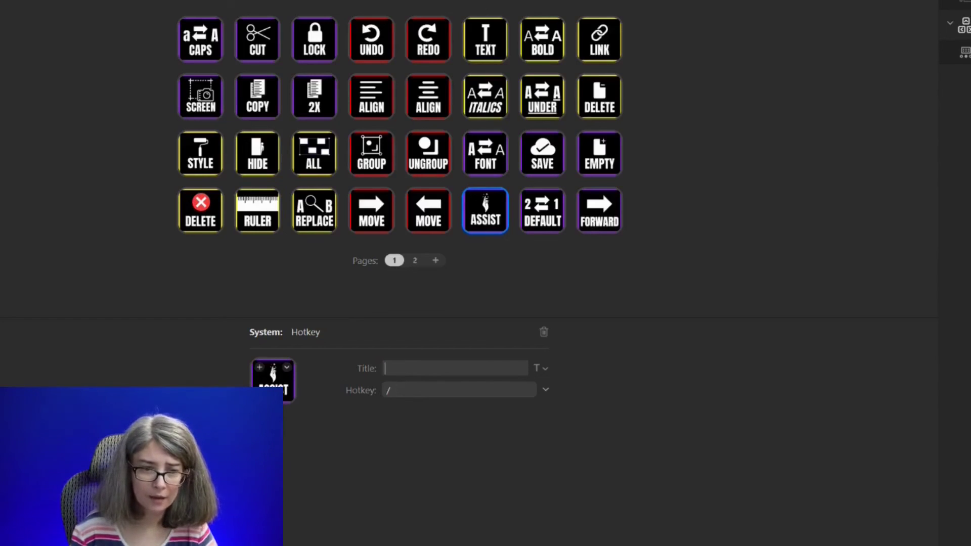
pyautogui.press('/')
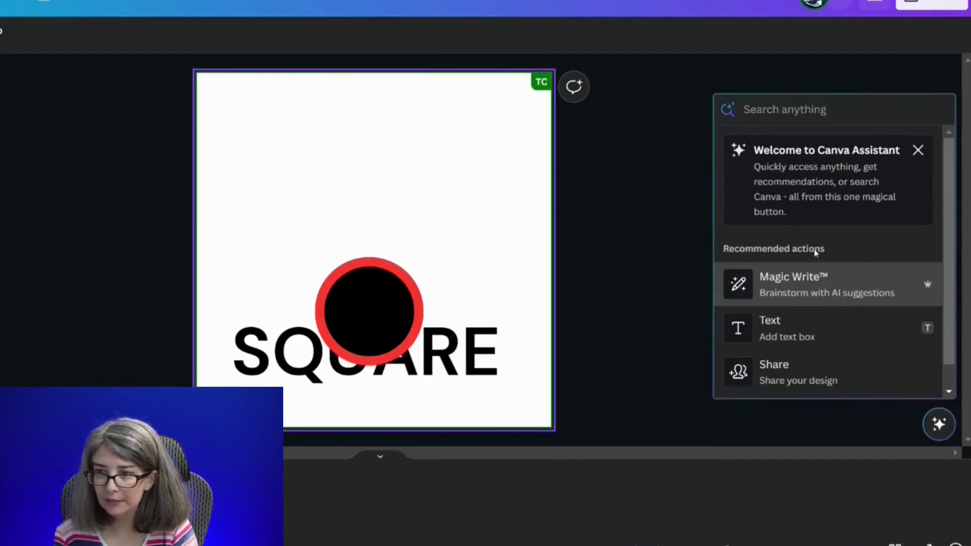
pyautogui.scroll(-1, 809, 298)
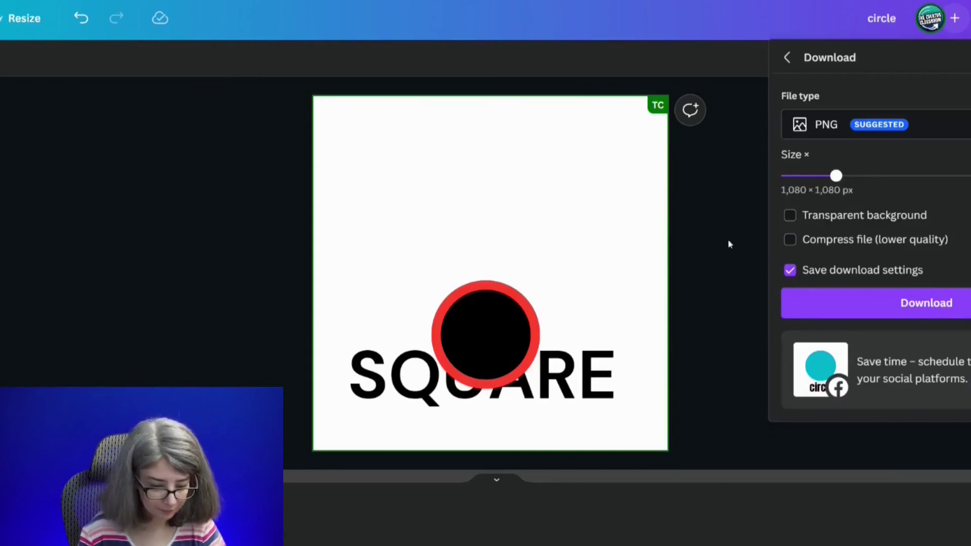
pyautogui.click(732, 245)
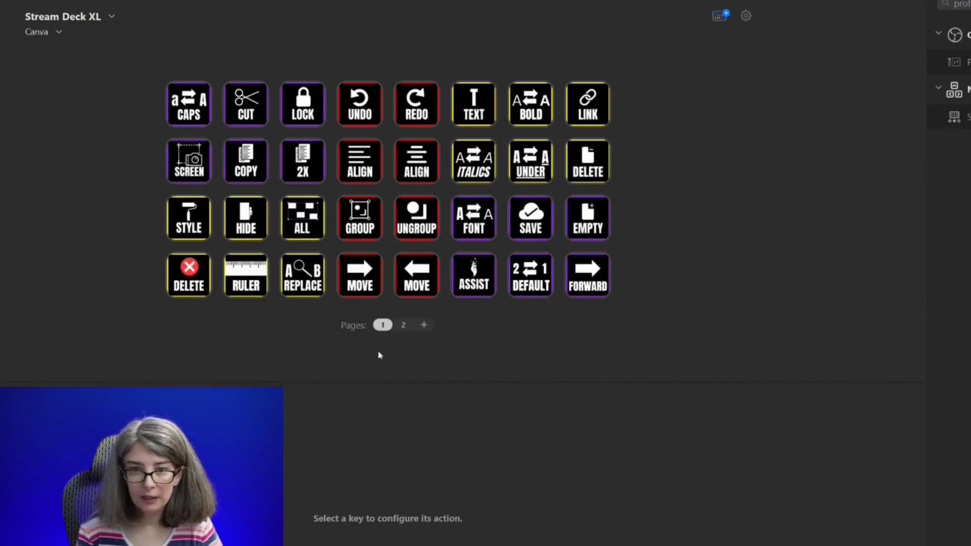
# - On page 2, drag the BACK key to the bottom-right slot, then return to page 1
pyautogui.click(403, 327)
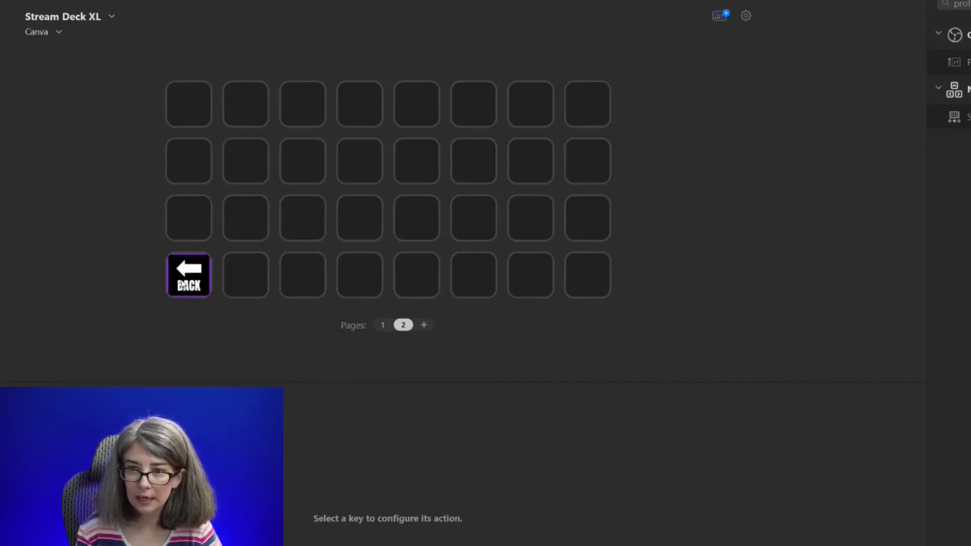
pyautogui.moveTo(183, 285); pyautogui.dragTo(609, 283)
pyautogui.doubleClick(592, 286)
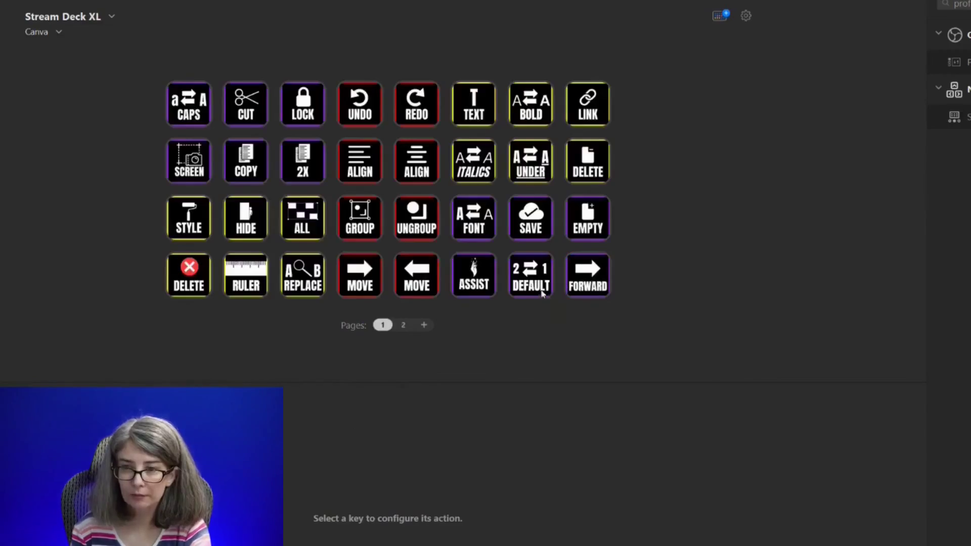